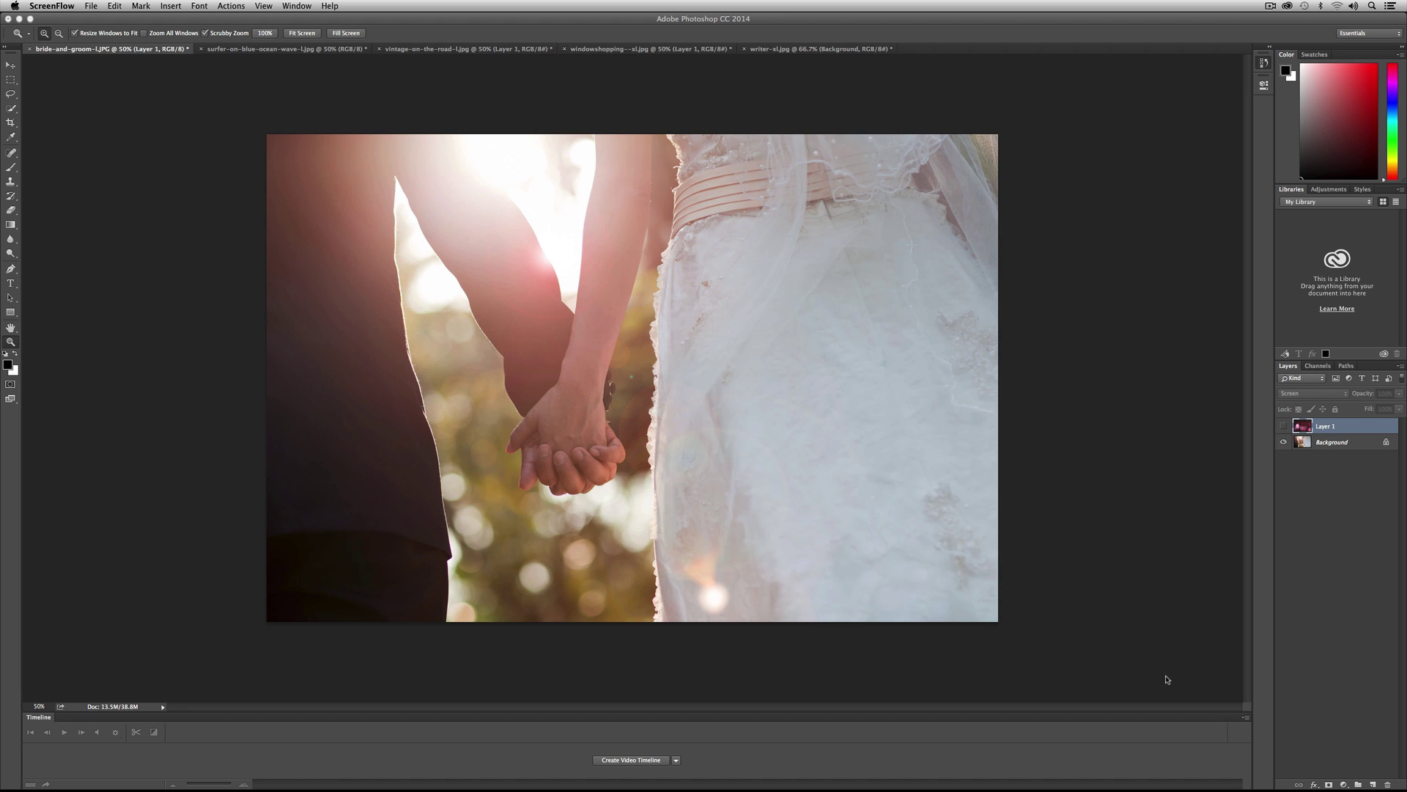
- Toggle the pink bokeh Layer 1 on, off and on over the wedding photo, then bring up the surfer photo
{"action": "left_click", "coordinate": [1283, 426]}
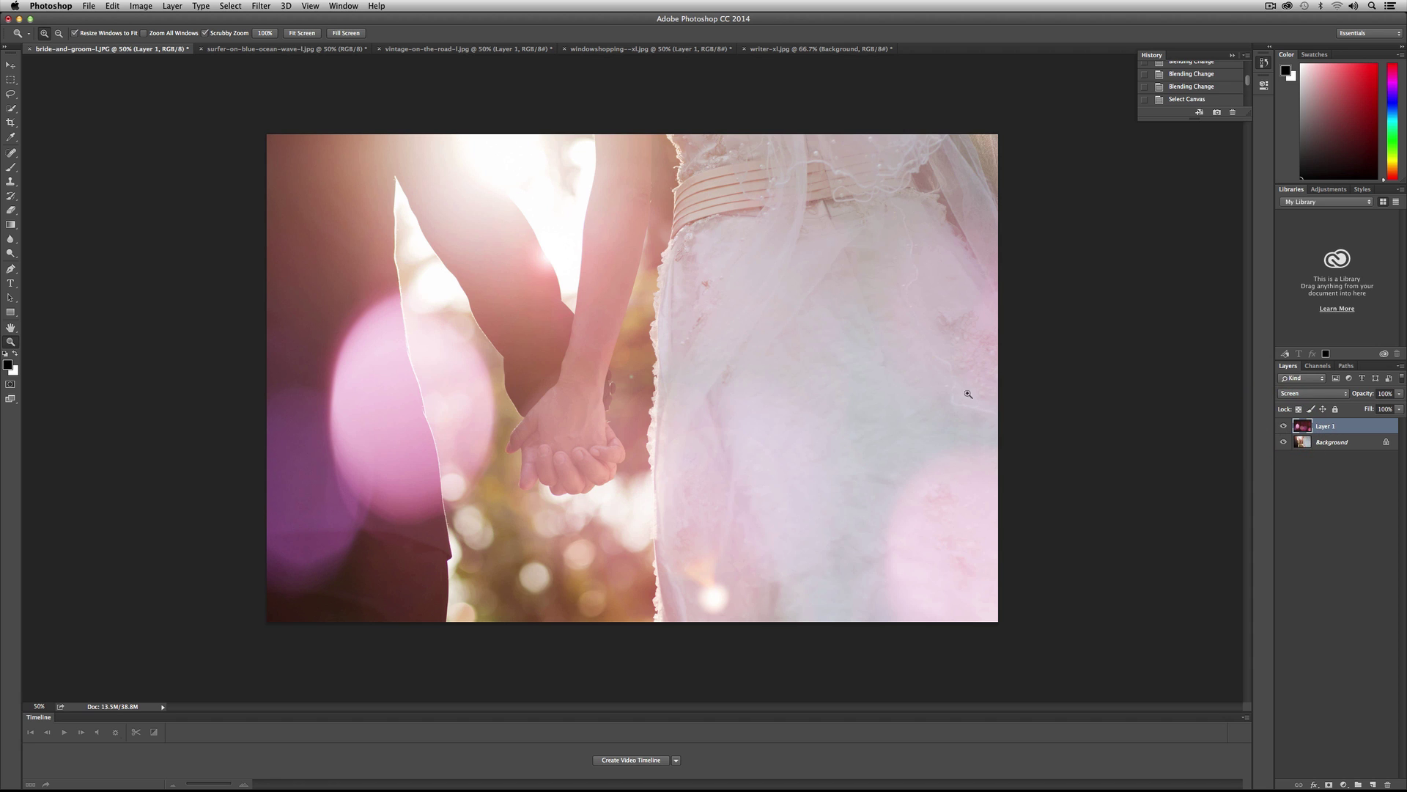
{"action": "left_click", "coordinate": [1282, 426]}
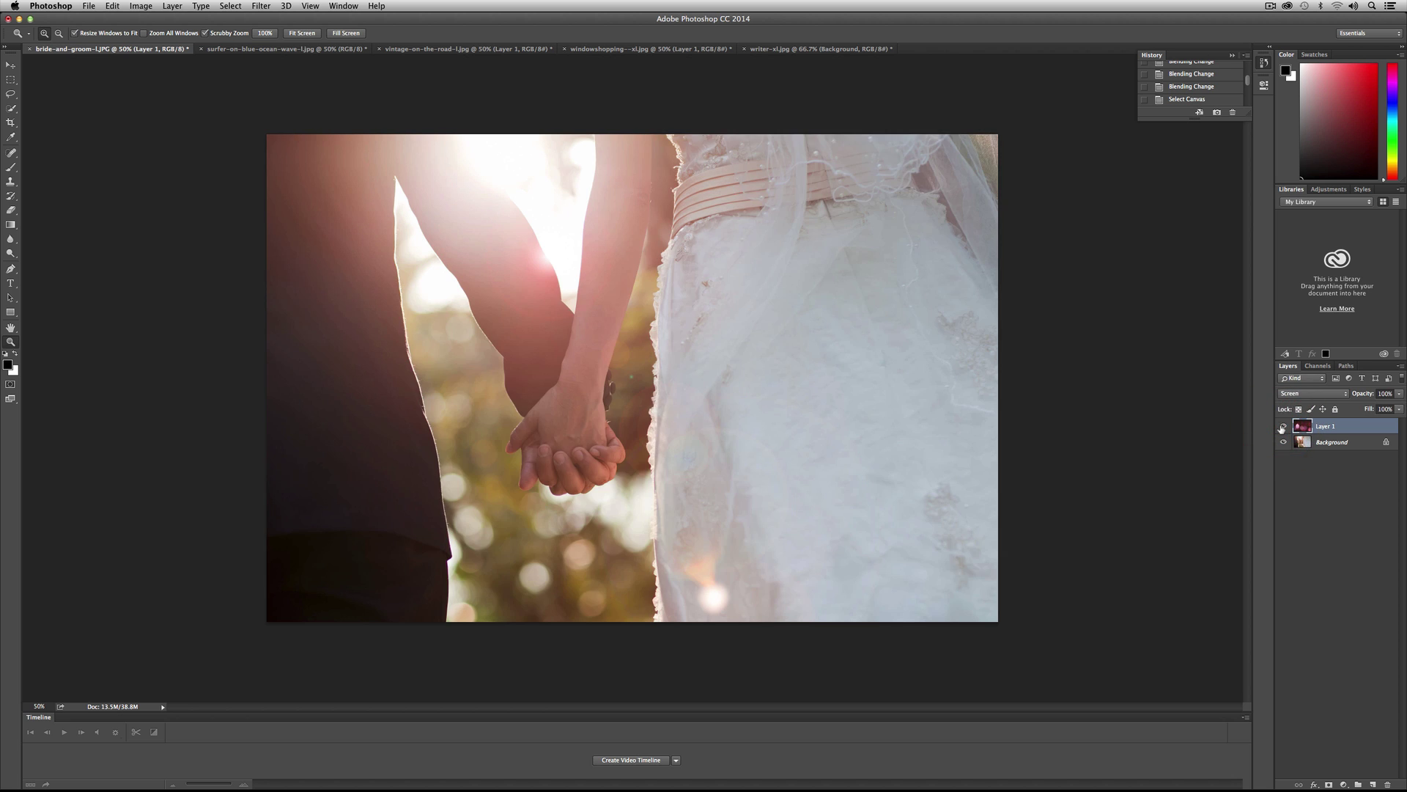
{"action": "left_click", "coordinate": [1281, 427]}
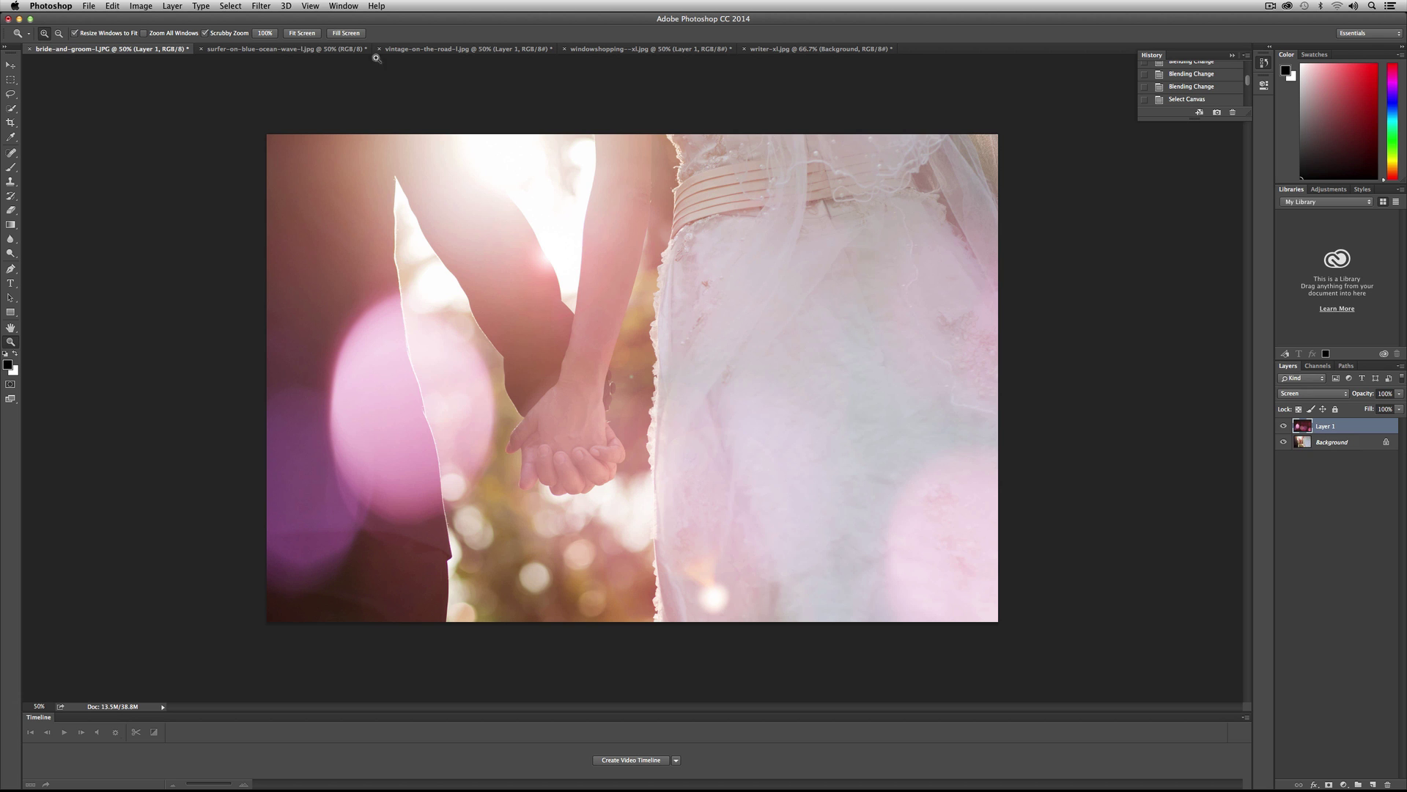
{"action": "left_click", "coordinate": [314, 49]}
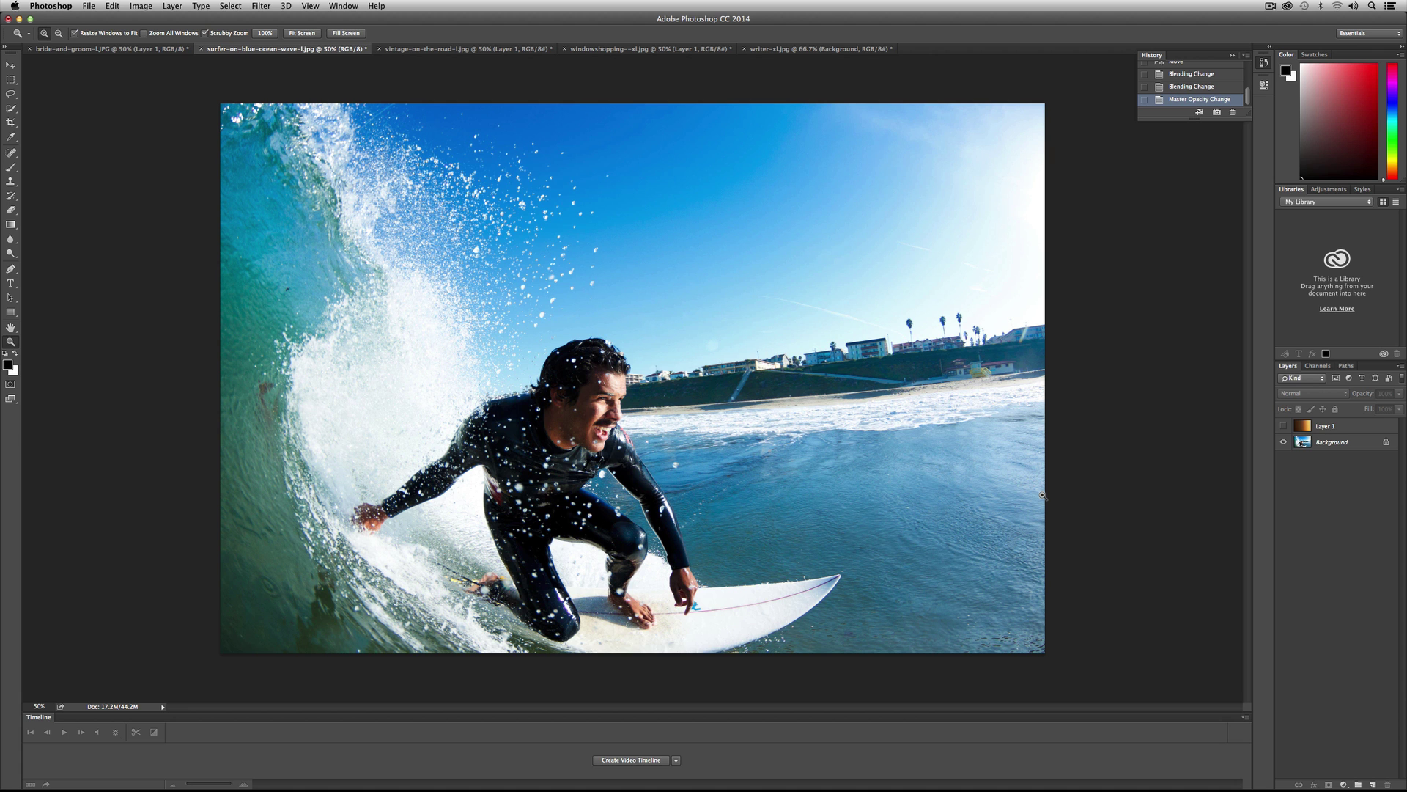
{"action": "left_click", "coordinate": [1283, 426]}
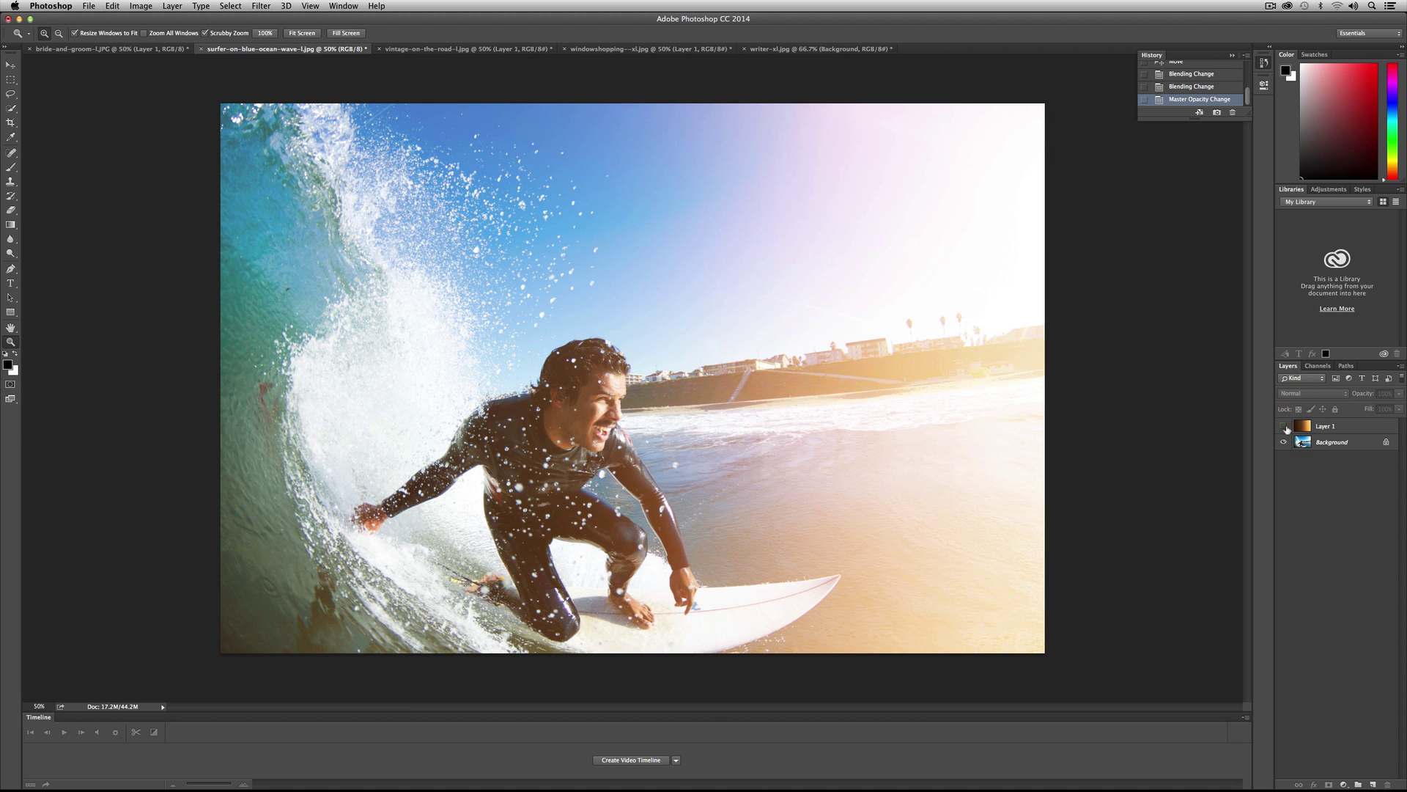
{"action": "left_click", "coordinate": [1283, 426]}
{"action": "left_click", "coordinate": [1284, 426]}
{"action": "left_click", "coordinate": [1284, 426]}
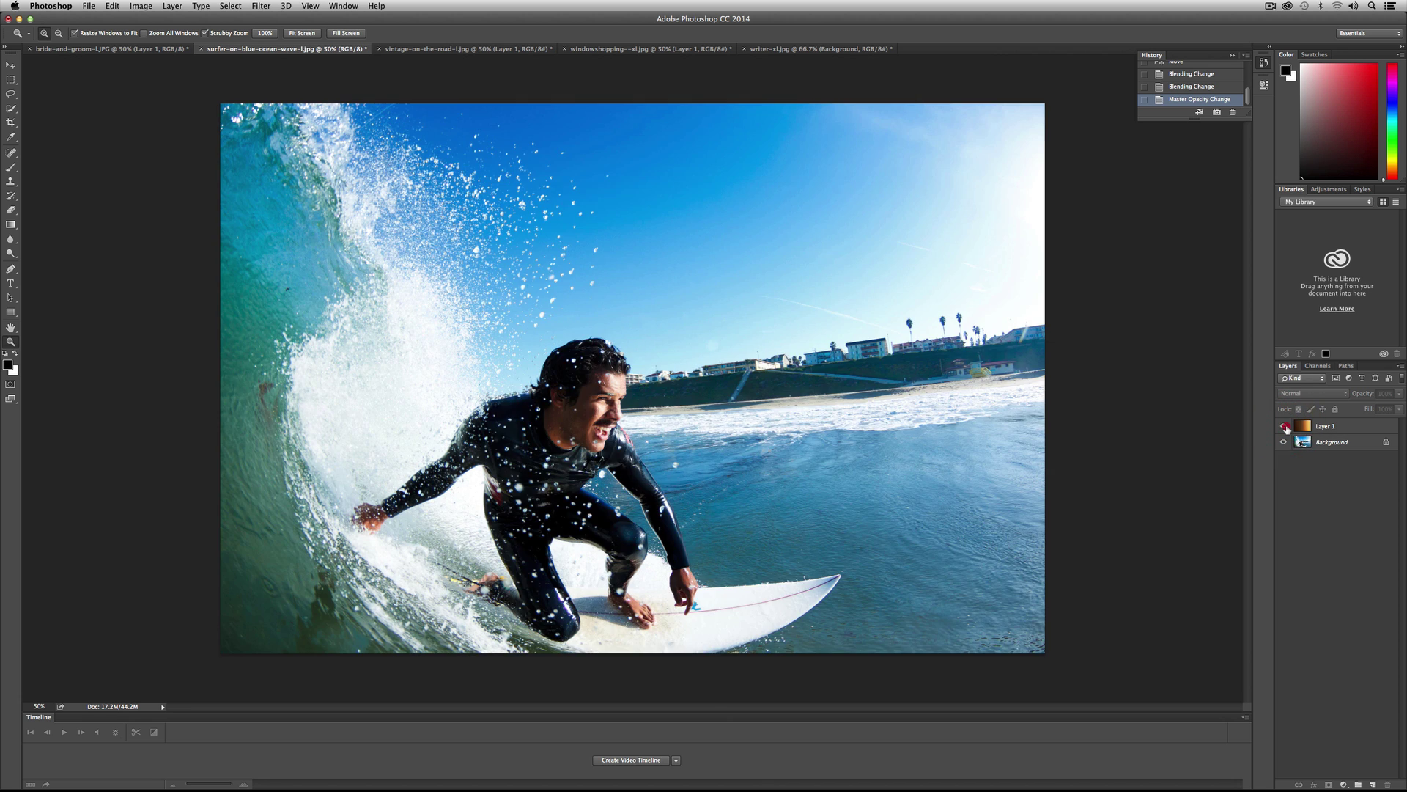
{"action": "left_click", "coordinate": [1283, 426]}
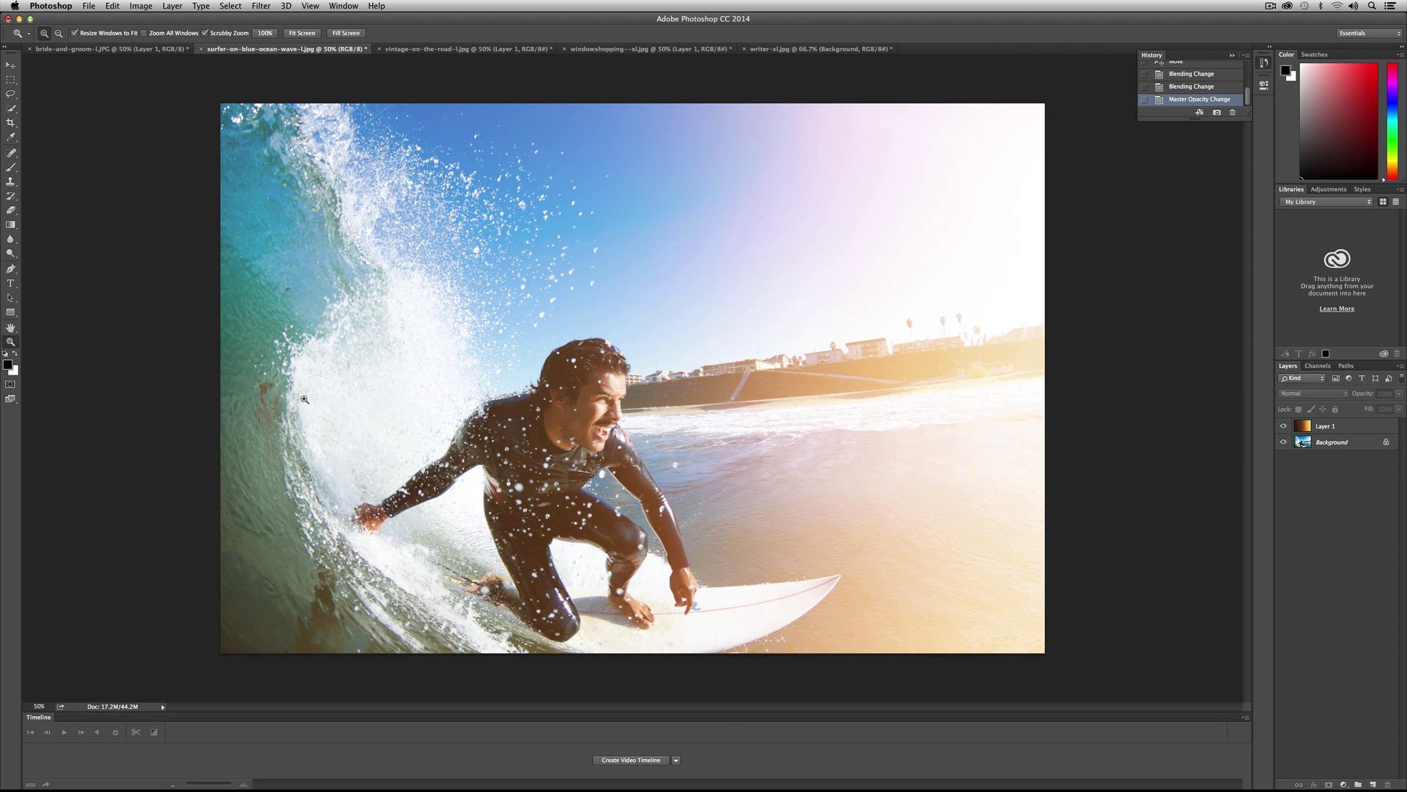
{"action": "left_click", "coordinate": [1282, 426]}
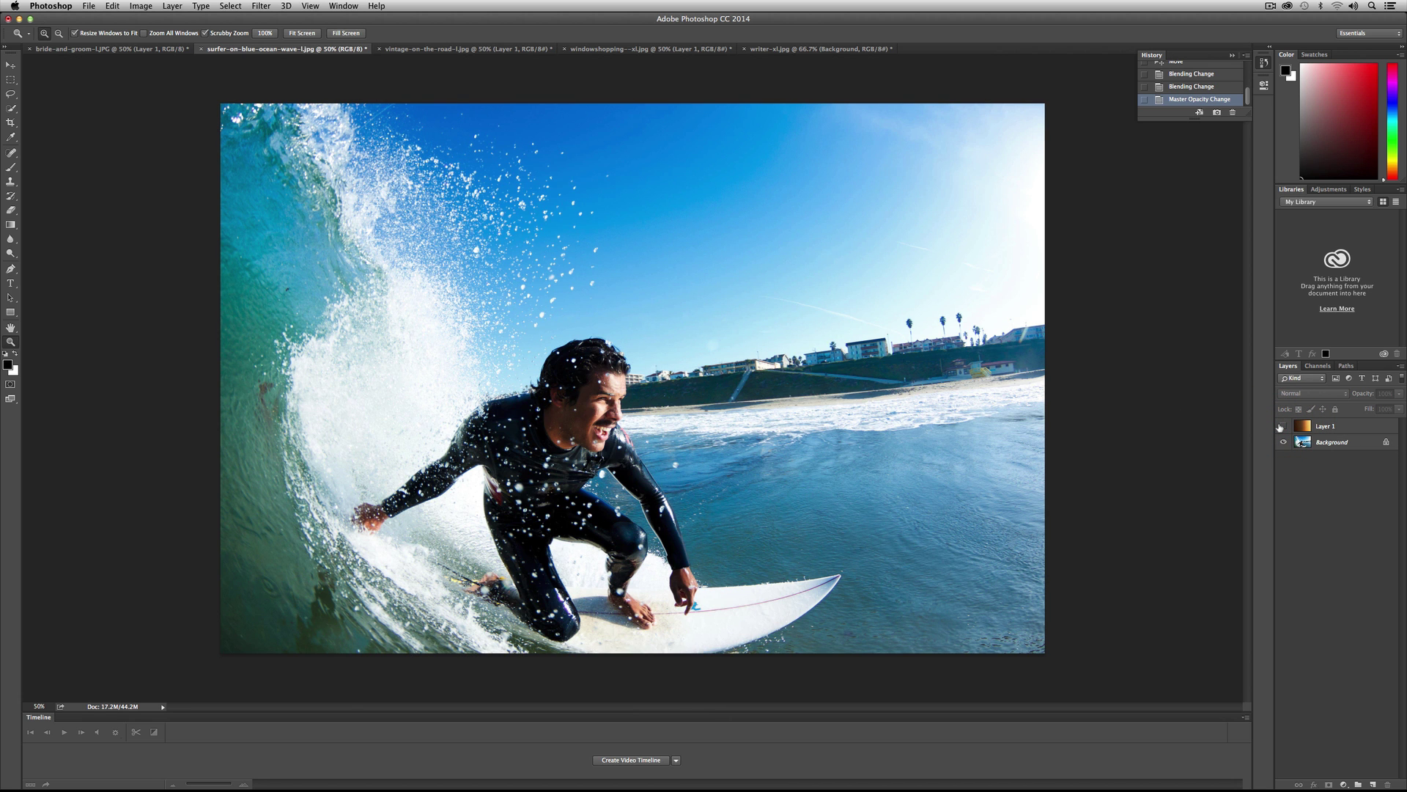
{"action": "left_click", "coordinate": [114, 49]}
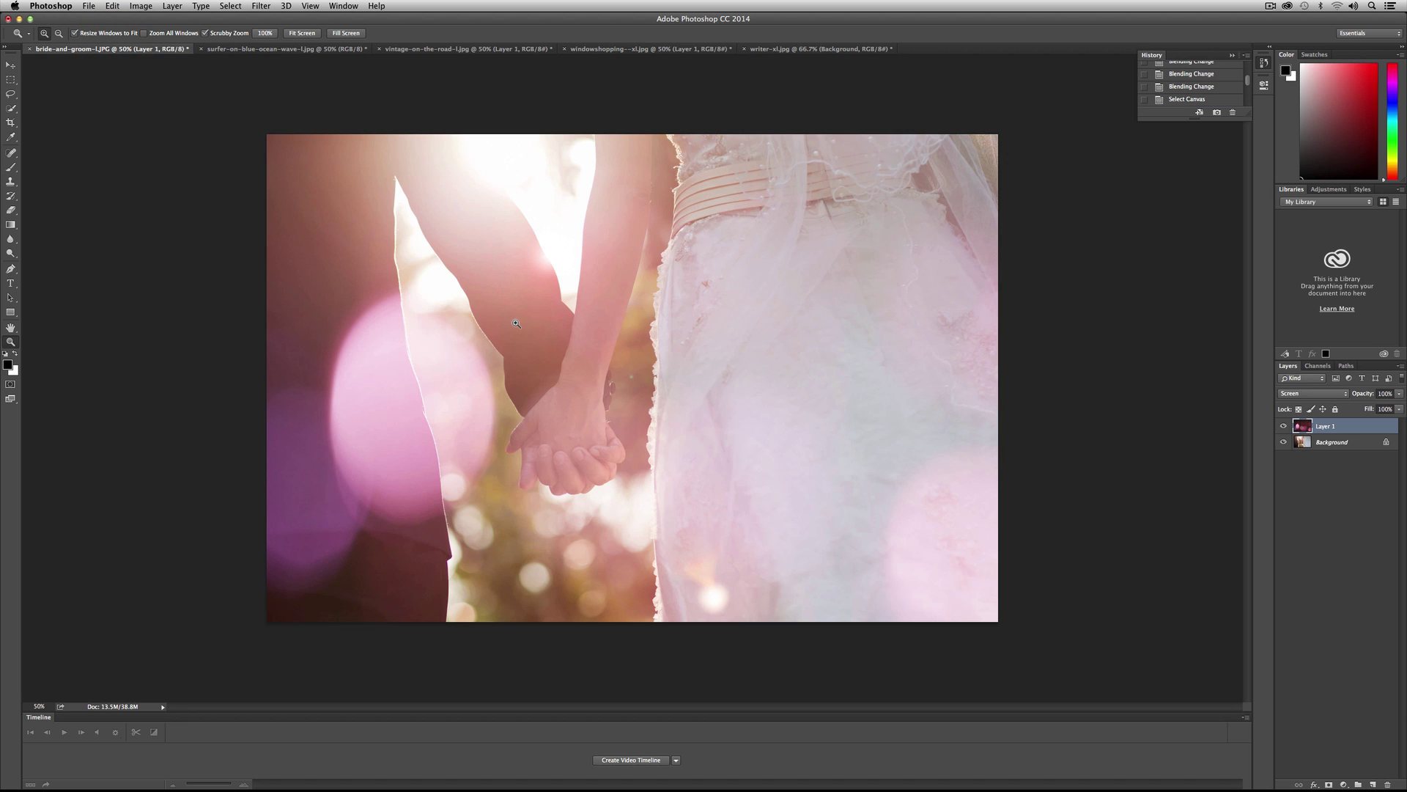
- Hide the wedding photo's pink Layer 1 and open Rampant_4K_Bokeh_041.mov as a new document
{"action": "left_click", "coordinate": [1283, 426]}
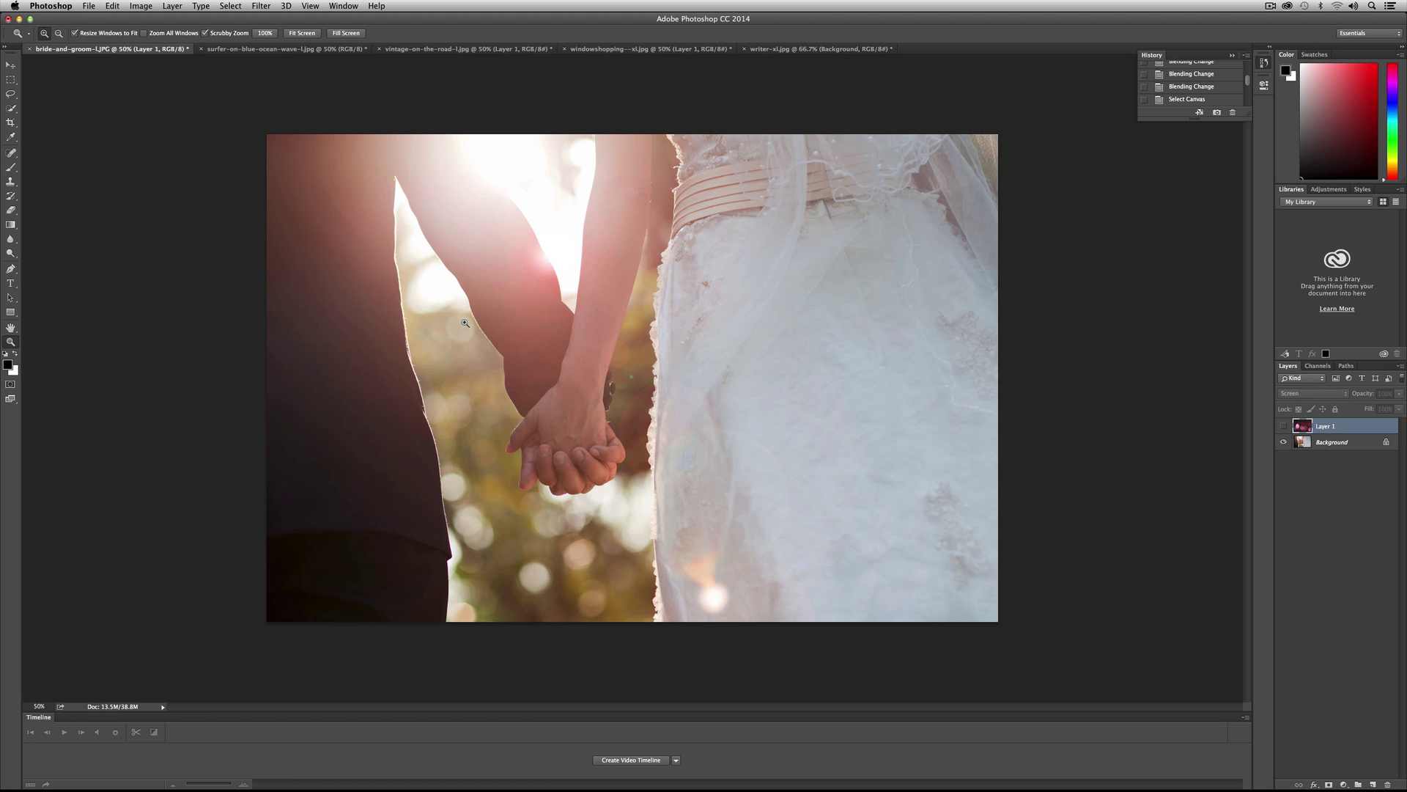
{"action": "left_click", "coordinate": [86, 5]}
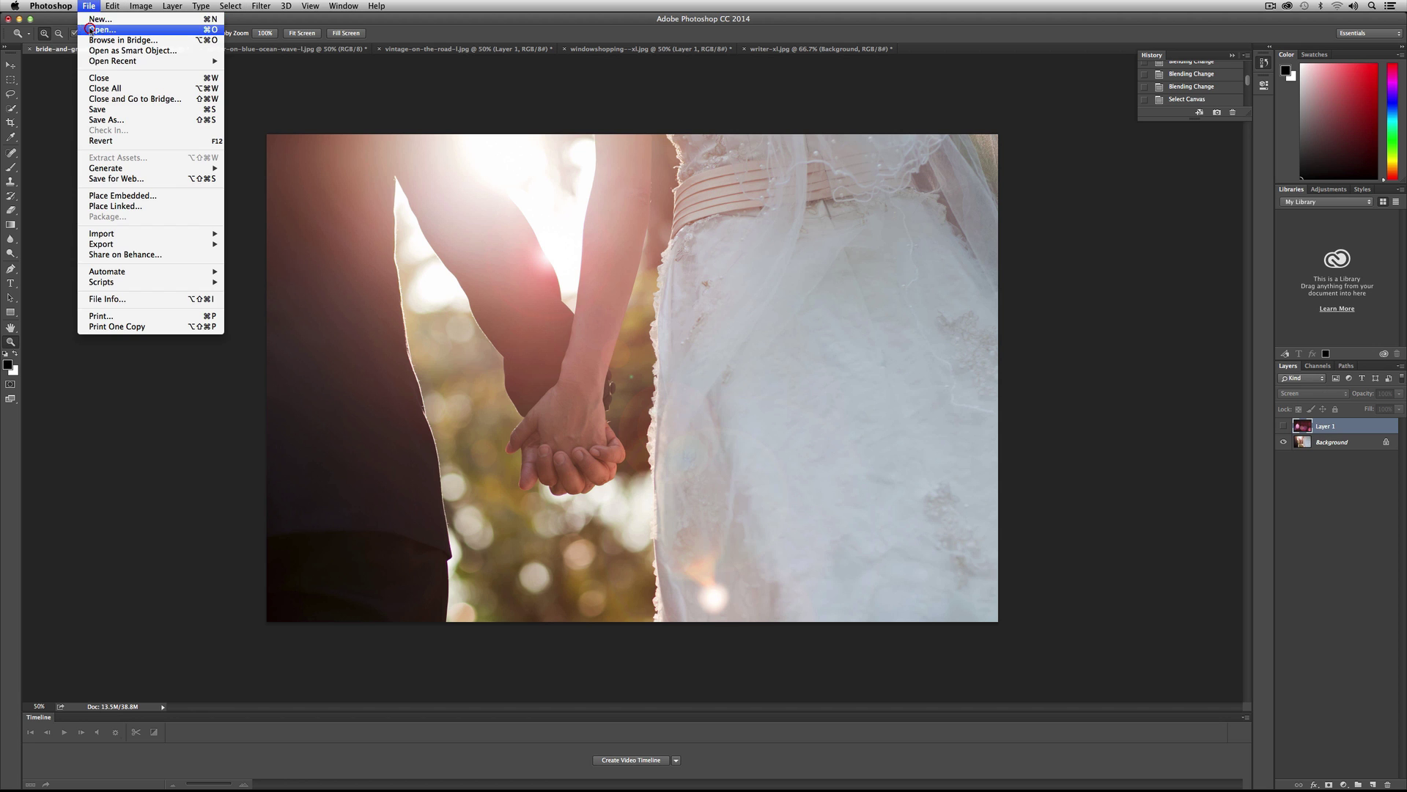
{"action": "left_click", "coordinate": [89, 27]}
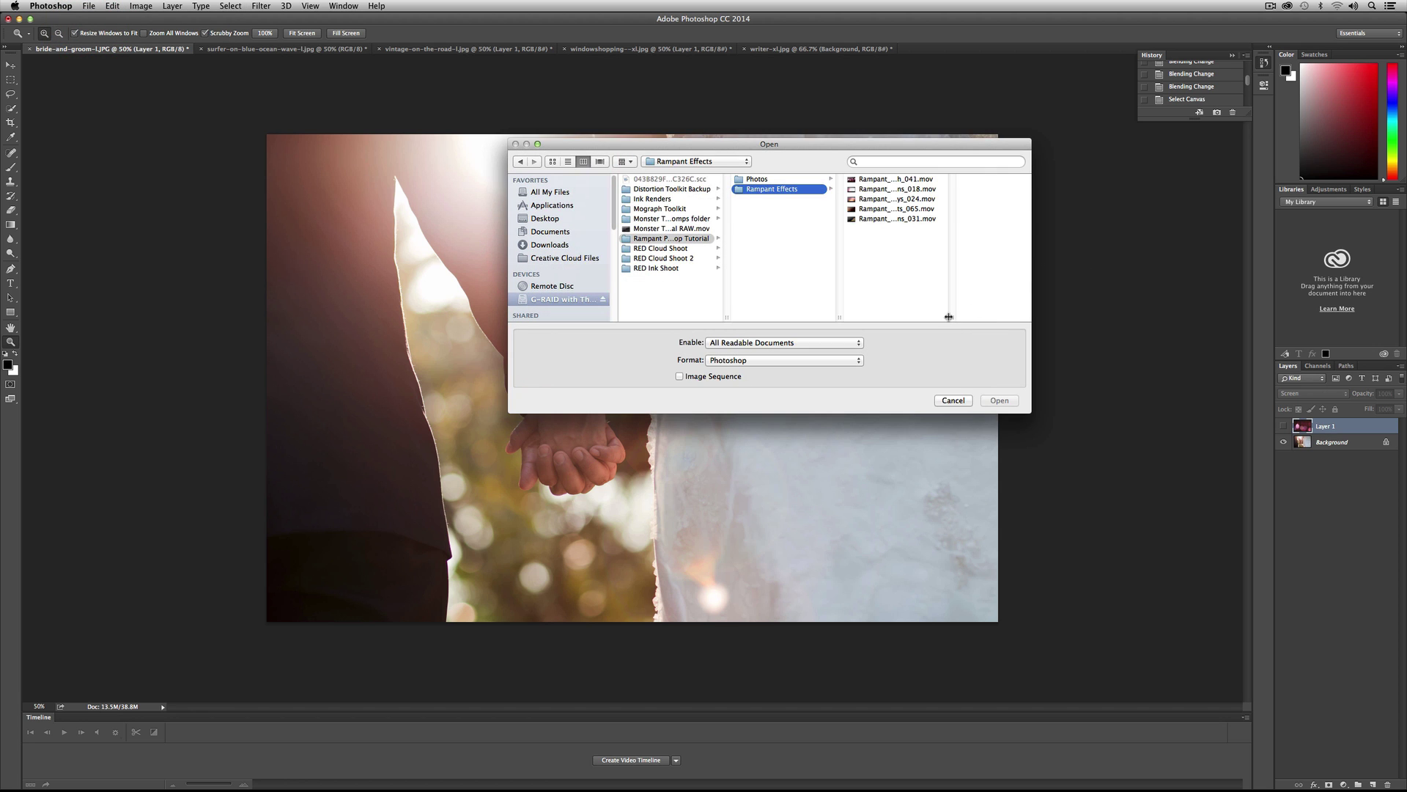
{"action": "left_click_drag", "start_coordinate": [951, 317], "coordinate": [1008, 317]}
{"action": "left_click", "coordinate": [911, 181]}
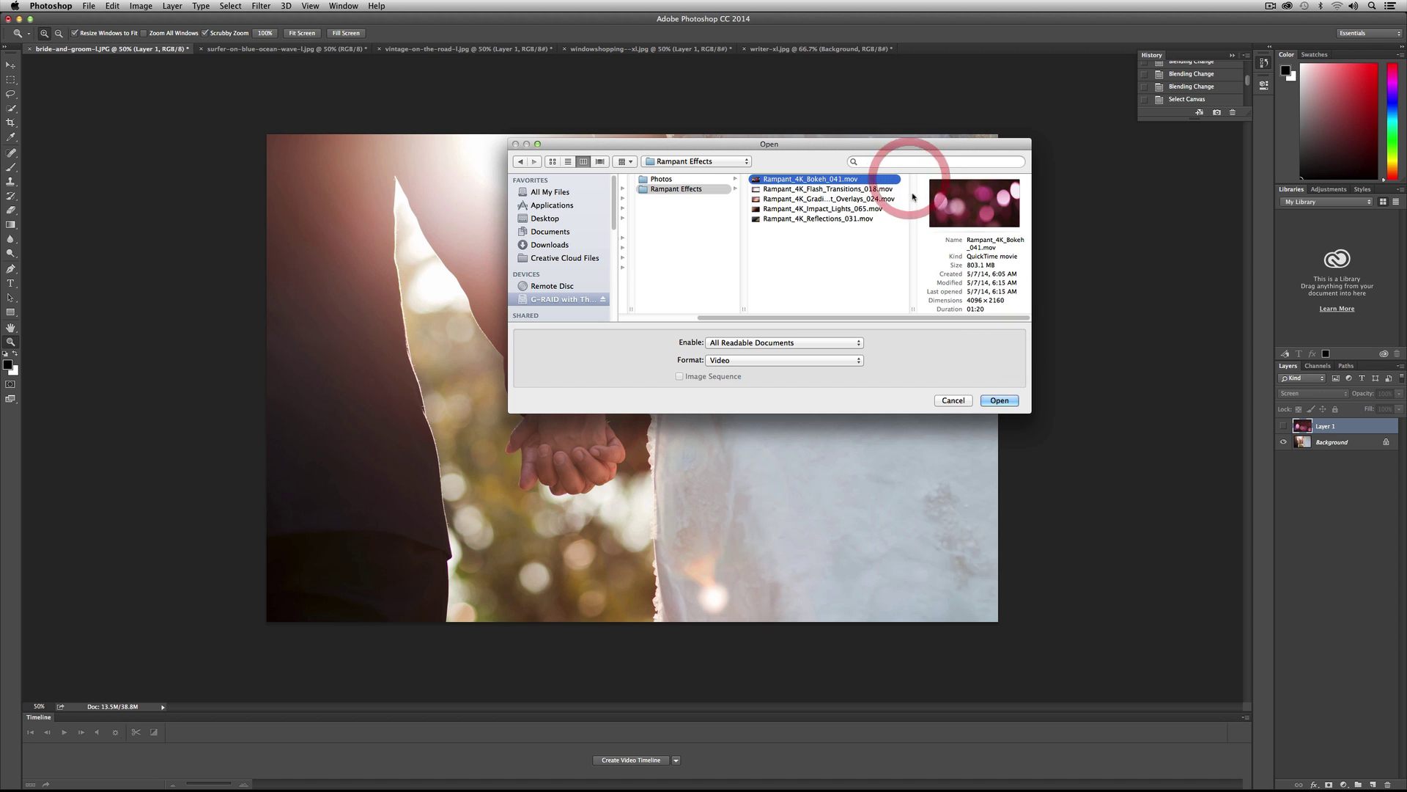
{"action": "left_click", "coordinate": [1007, 399]}
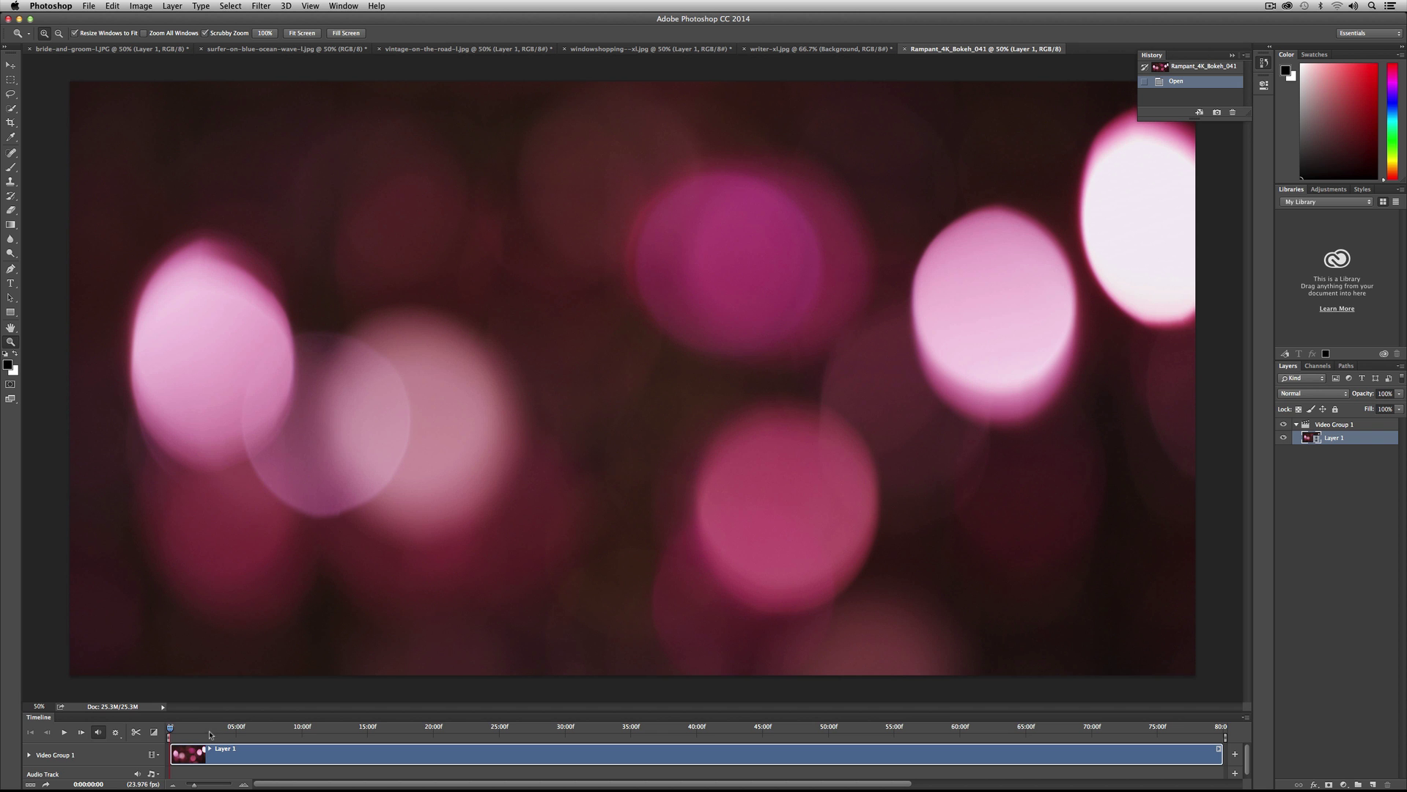
- Park the bokeh clip near timecode 0:00:24:20 and copy the entire frame
{"action": "left_click_drag", "start_coordinate": [213, 733], "coordinate": [497, 730]}
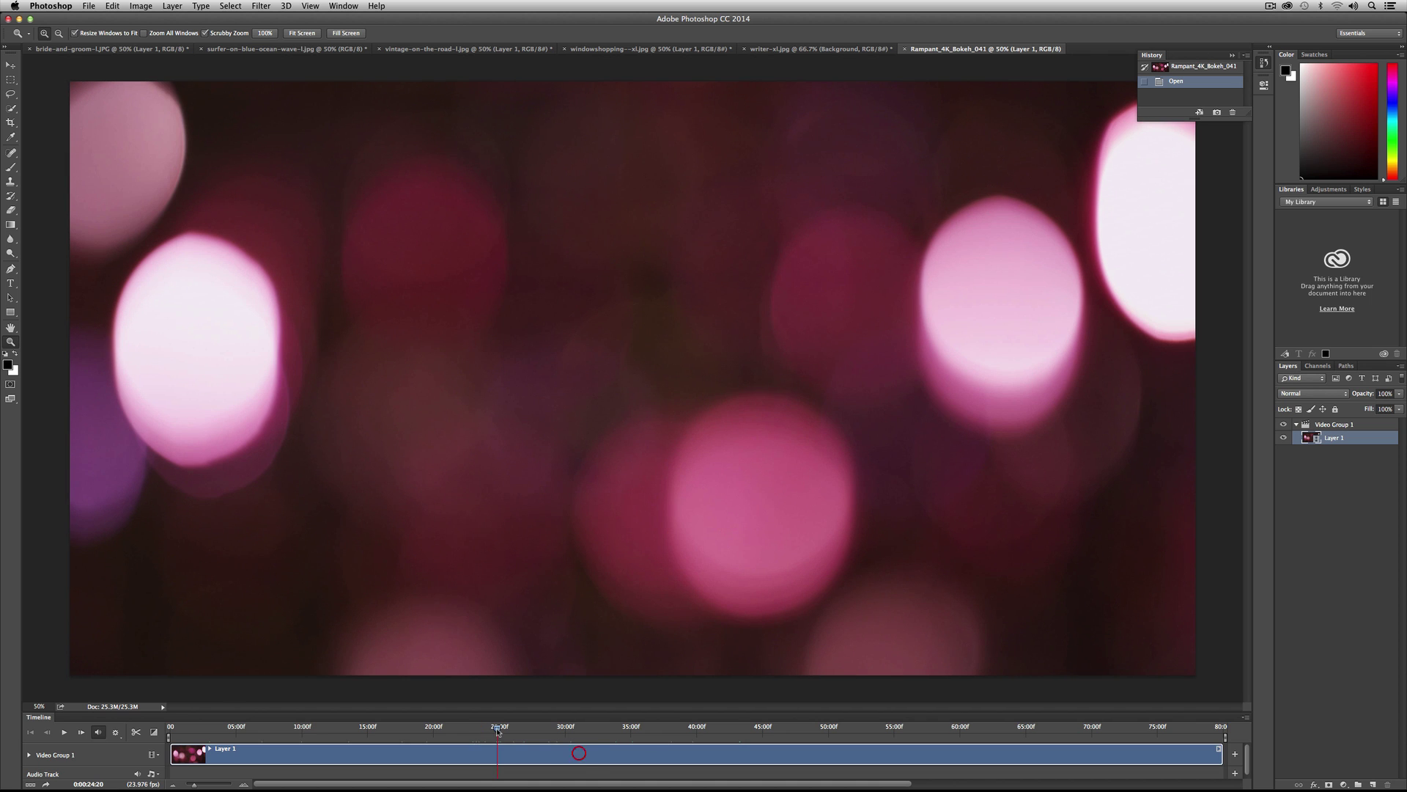
{"action": "key", "text": "super"}
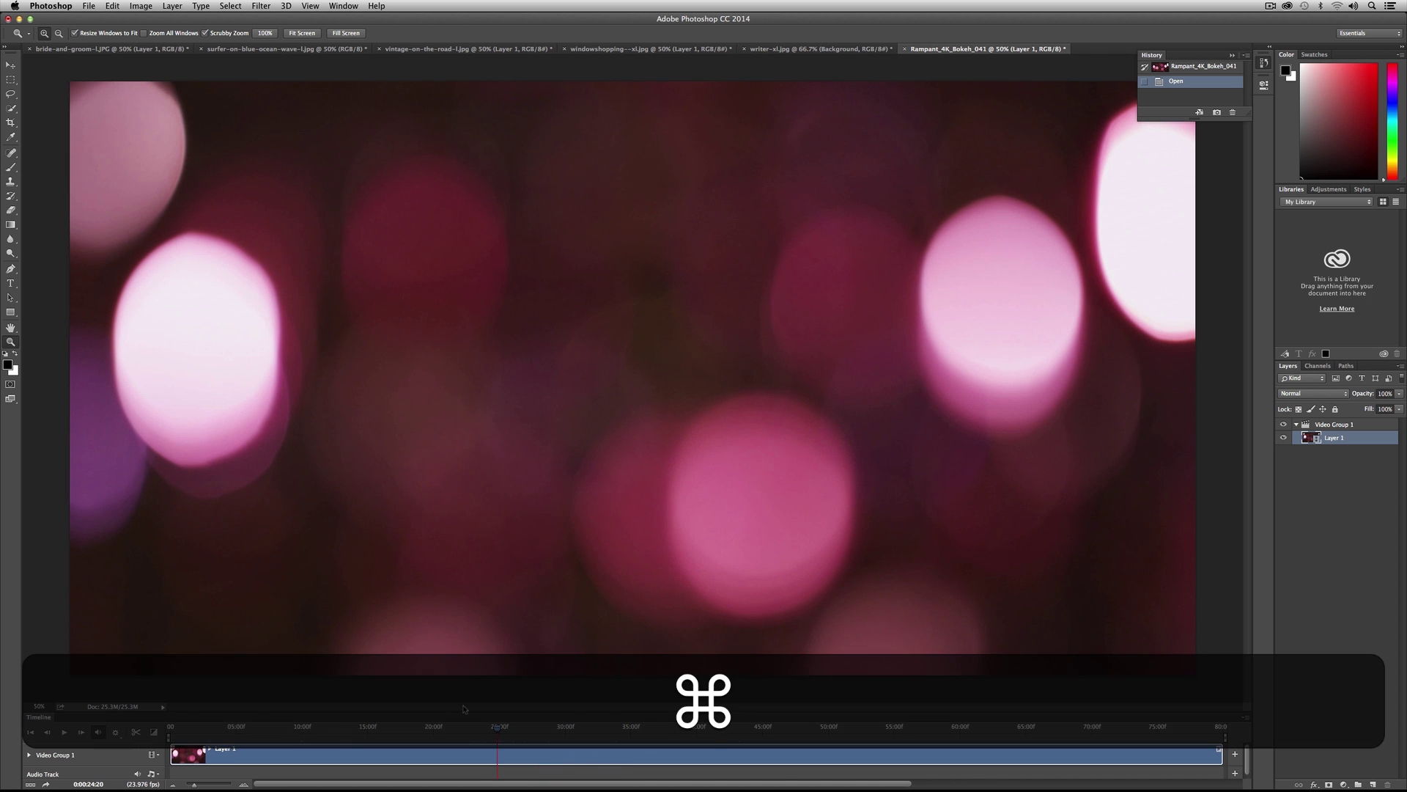
{"action": "key", "text": "super+a"}
{"action": "key", "text": "super+c"}
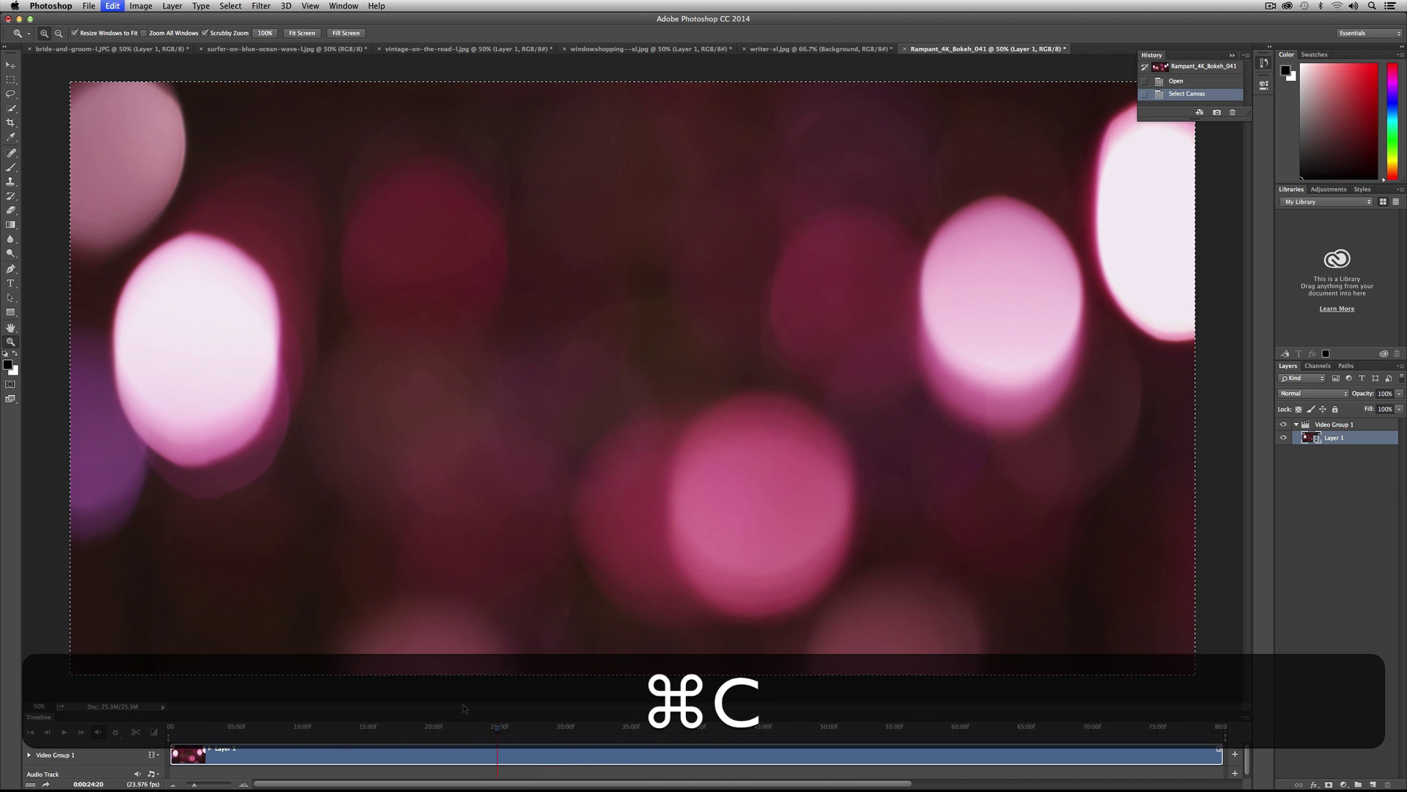
- Paste the bokeh frame into the wedding photo as Layer 2 and drag it into place
{"action": "left_click", "coordinate": [119, 49]}
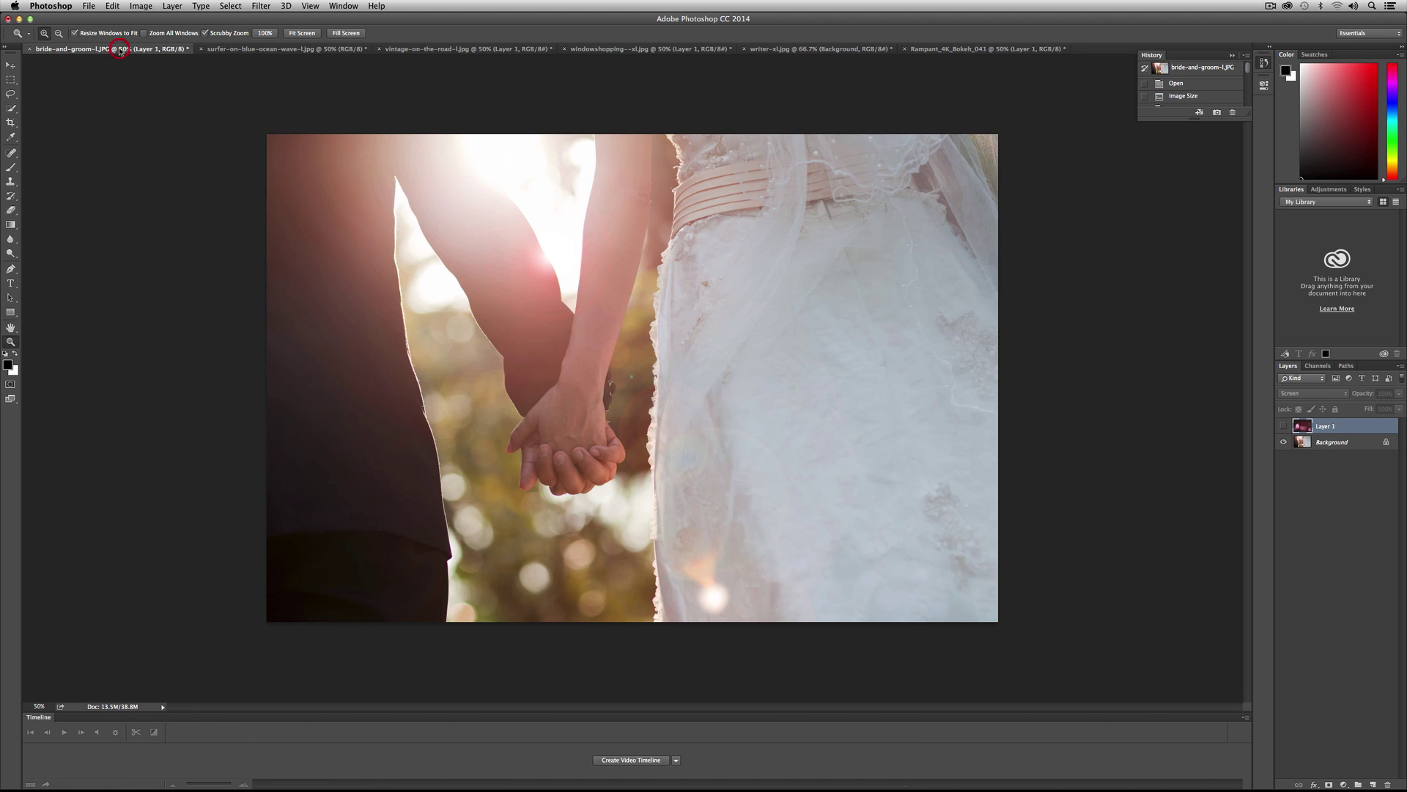
{"action": "key", "text": "super+v"}
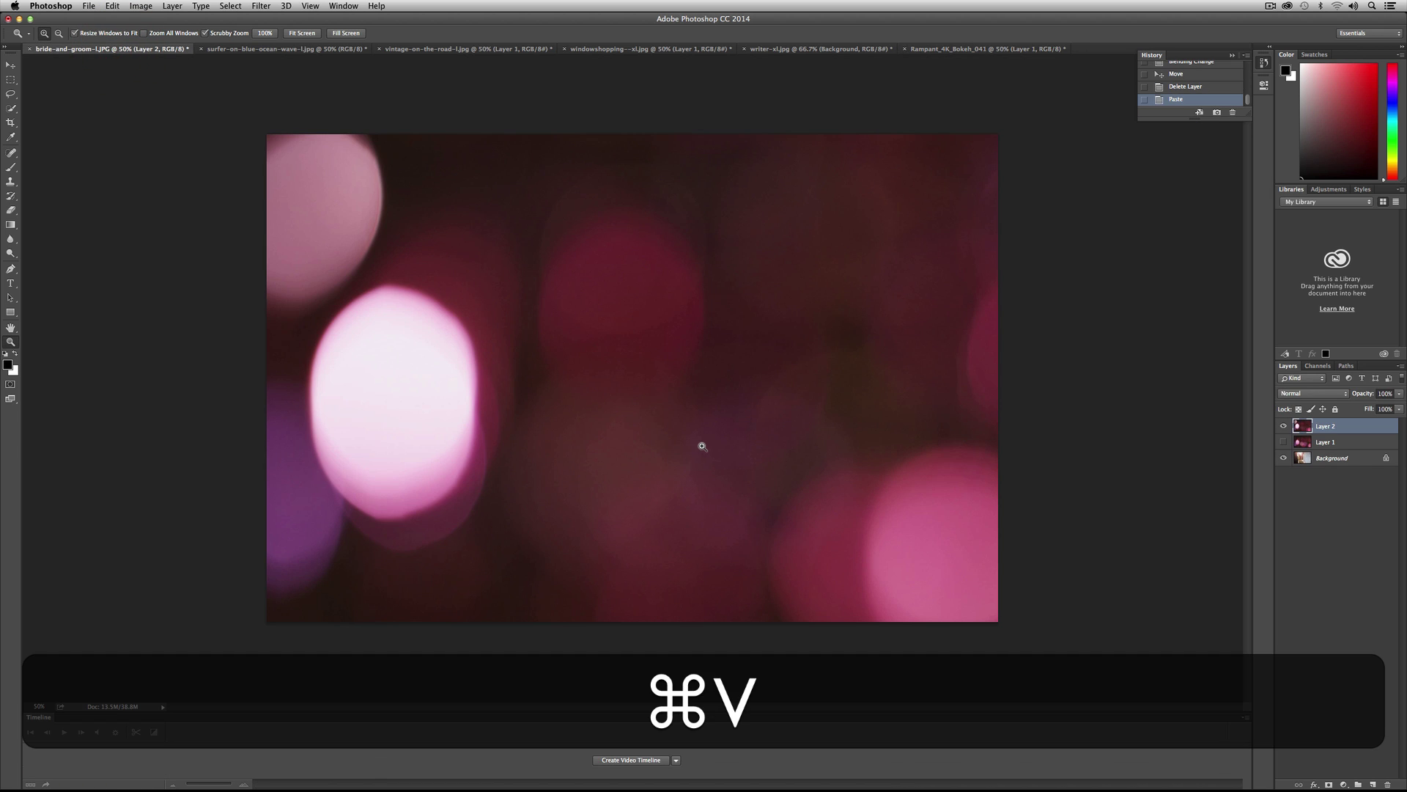
{"action": "left_click", "coordinate": [10, 65]}
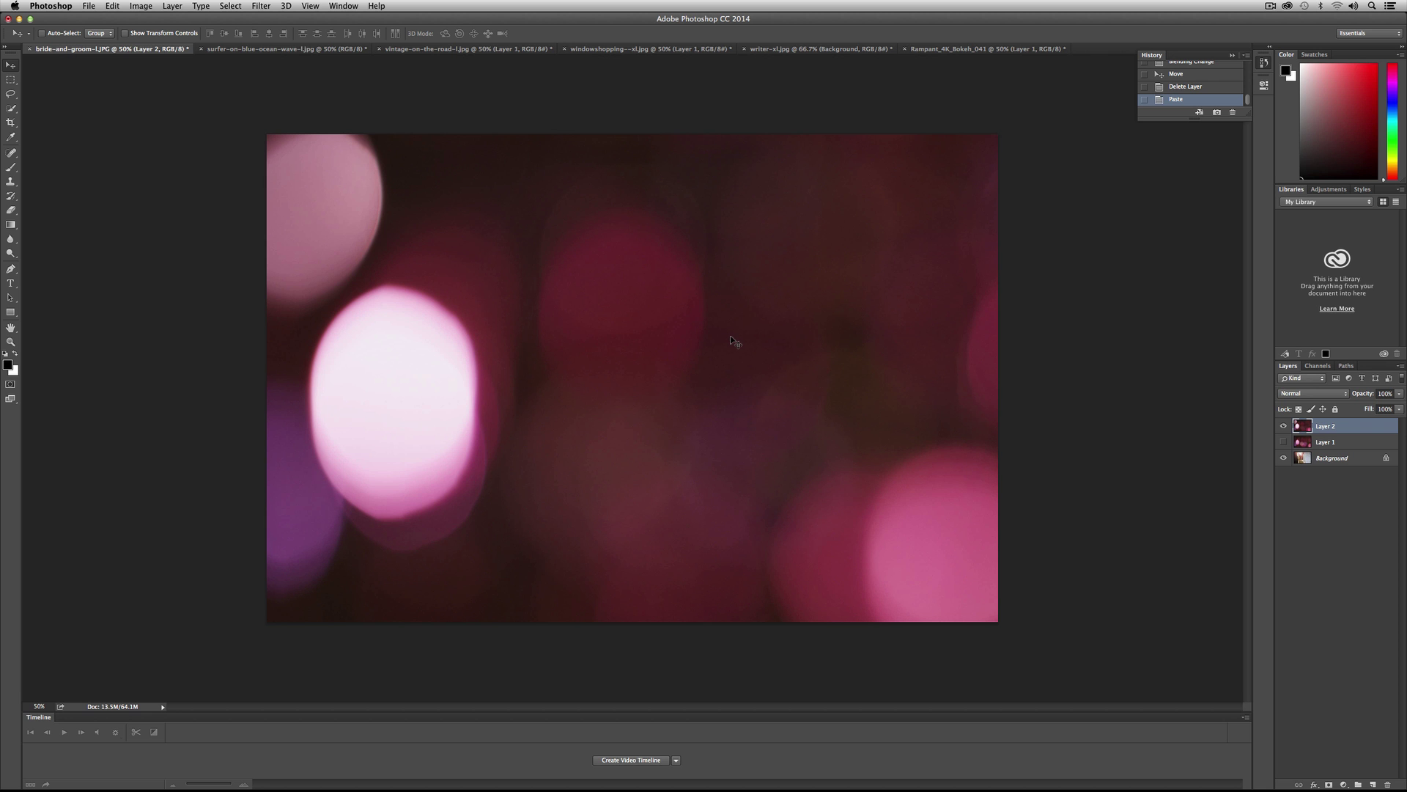
{"action": "left_click_drag", "start_coordinate": [731, 338], "coordinate": [702, 278]}
- Check Image Size without changes, then shift Layer 2 so its pink lights fill the canvas
{"action": "left_click", "coordinate": [140, 6]}
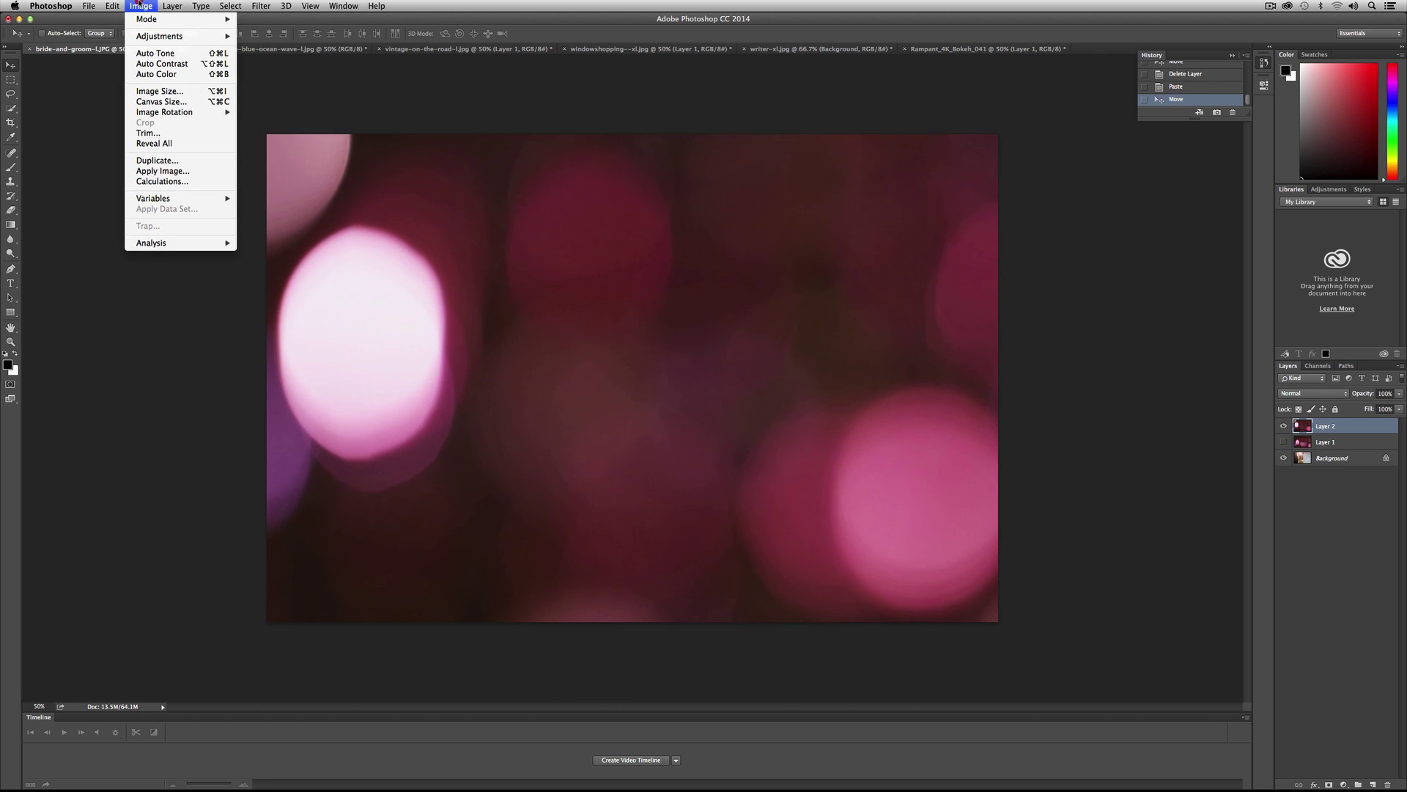
{"action": "left_click", "coordinate": [159, 90]}
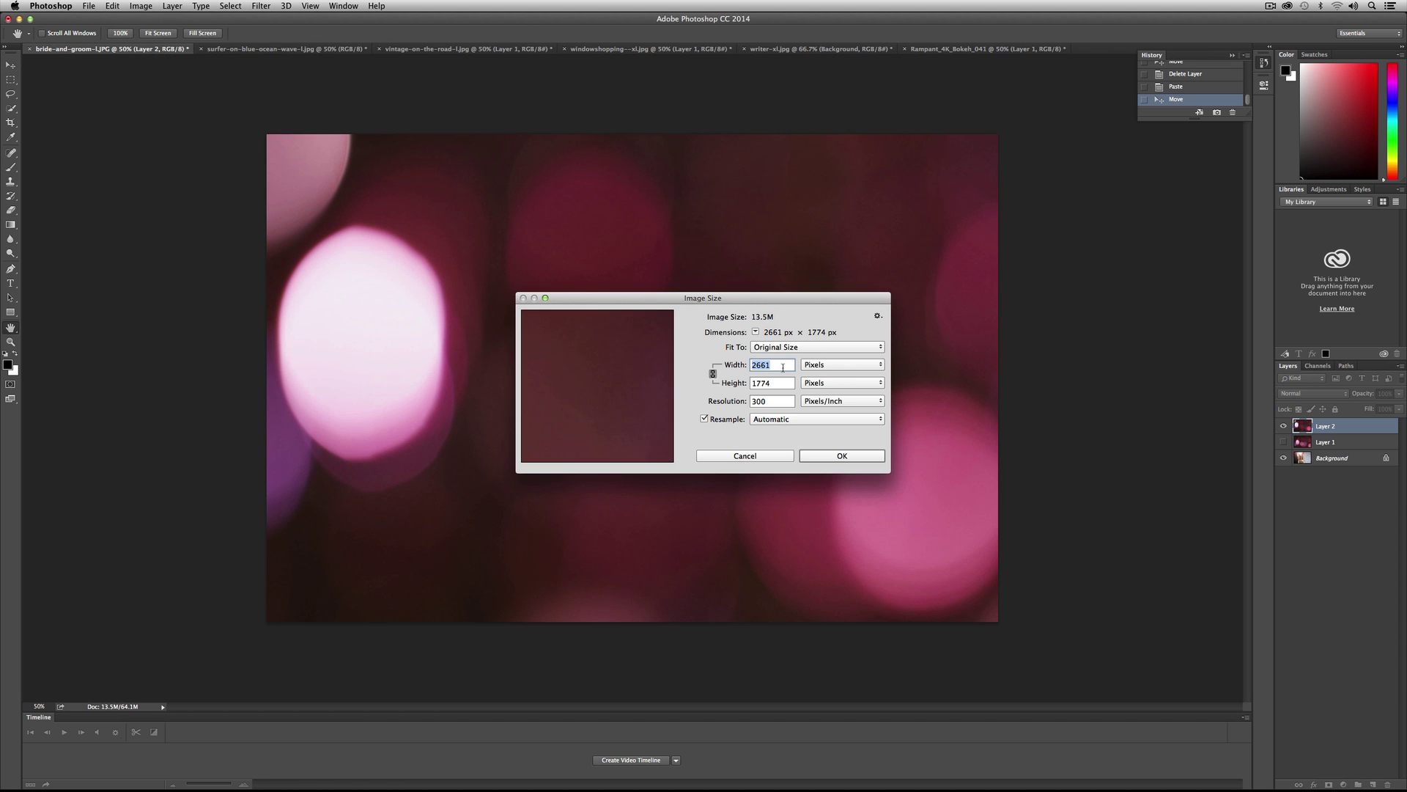
{"action": "left_click", "coordinate": [750, 456]}
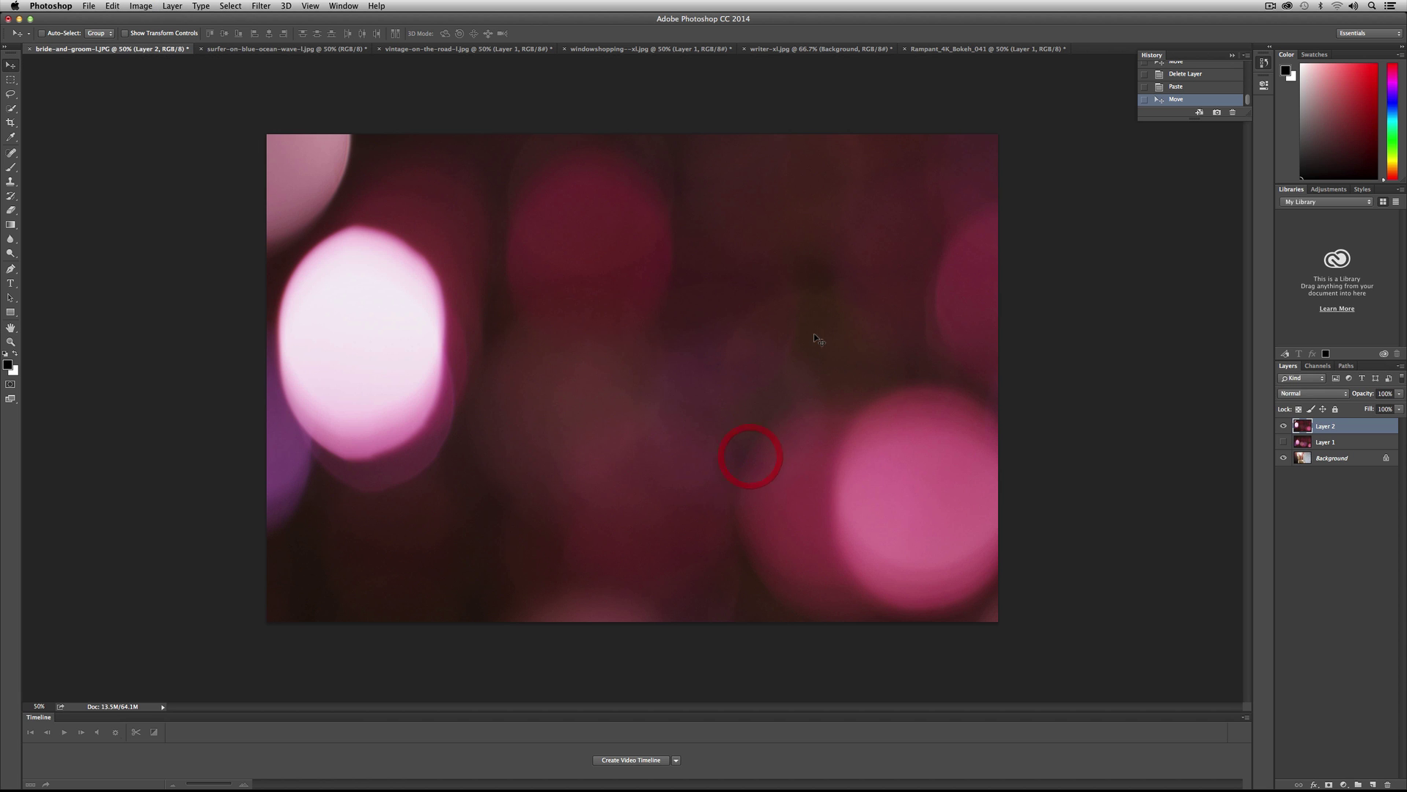
{"action": "left_click_drag", "start_coordinate": [832, 337], "coordinate": [715, 370]}
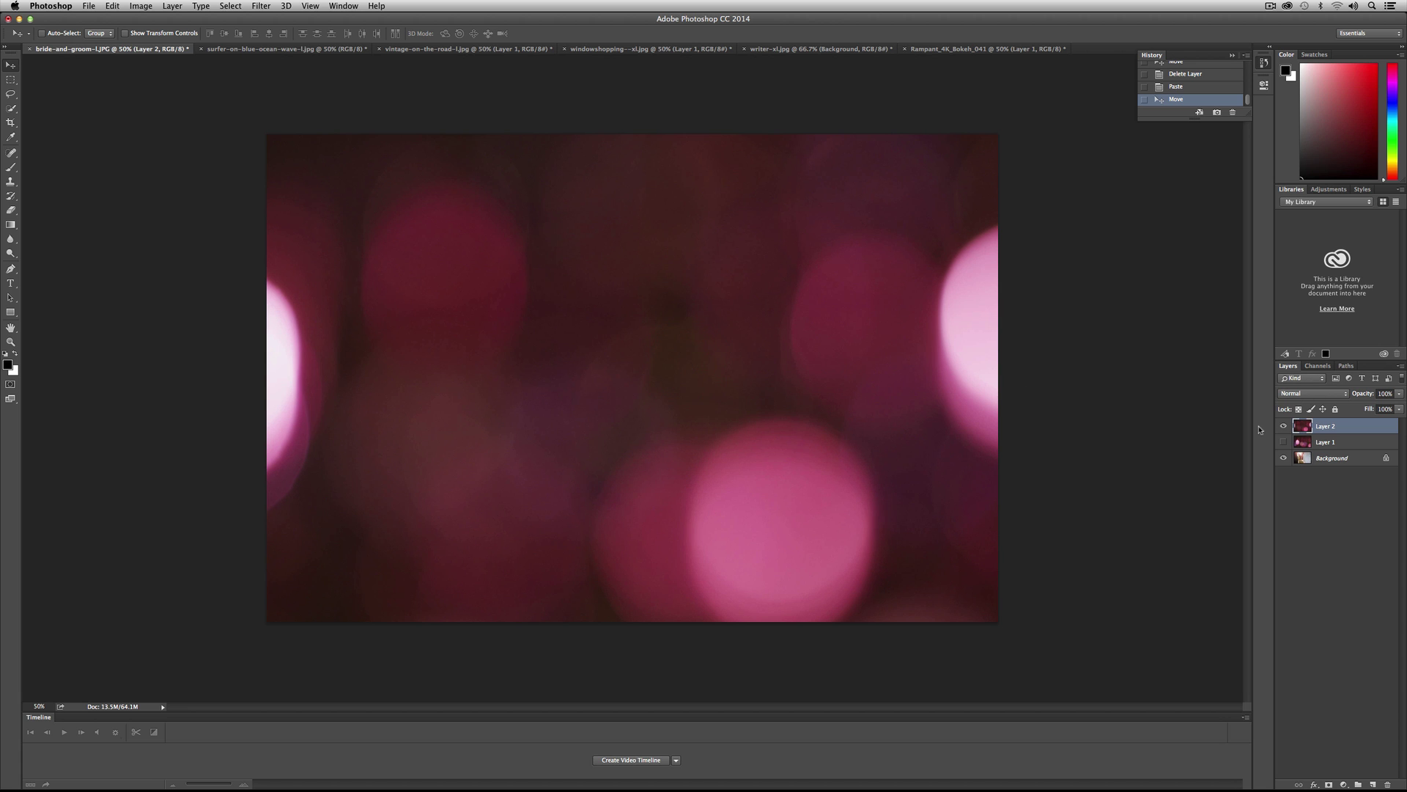
{"action": "left_click", "coordinate": [1318, 396]}
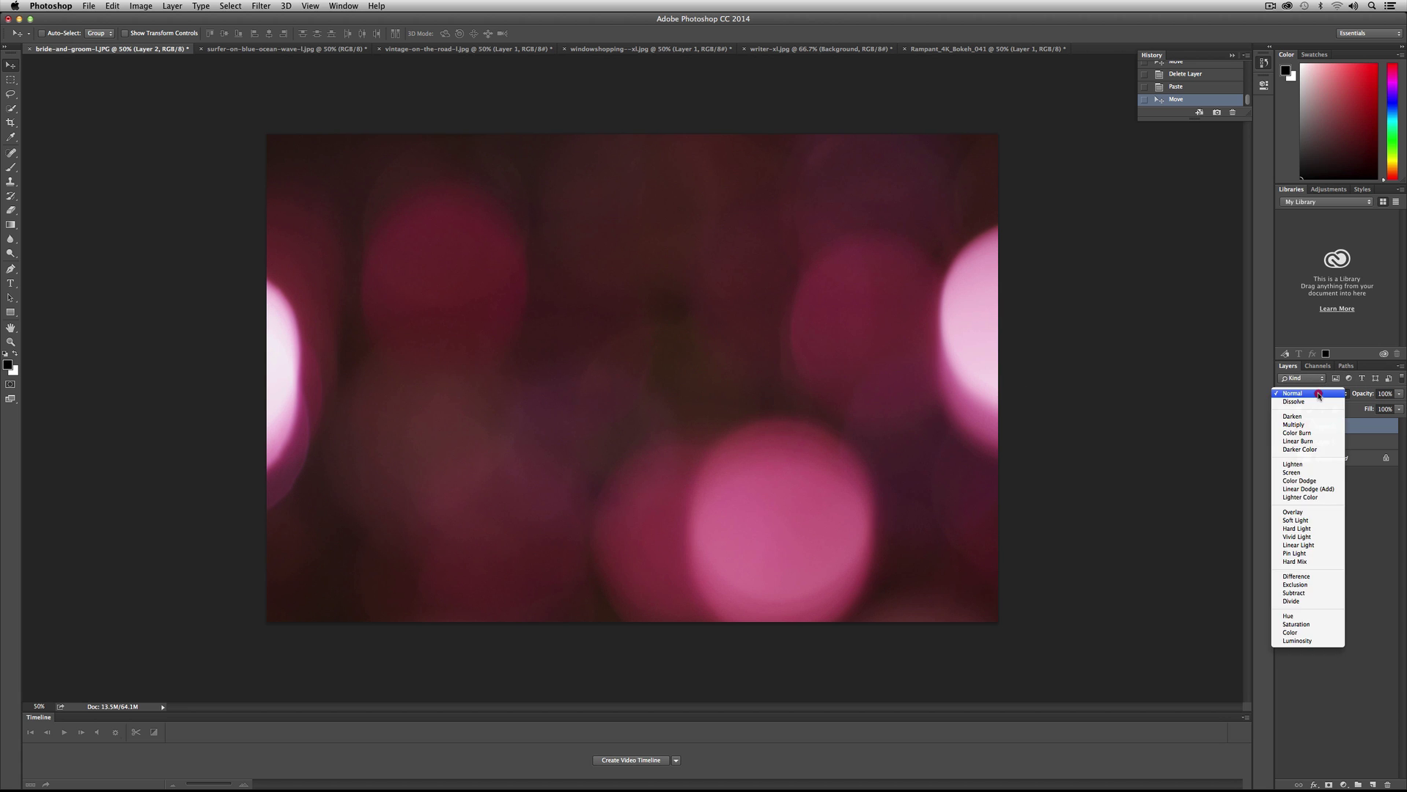
- Try Screen and then Overlay blending on Layer 2, moving it to the right
{"action": "left_click", "coordinate": [1312, 471]}
{"action": "left_click_drag", "start_coordinate": [518, 387], "coordinate": [599, 404]}
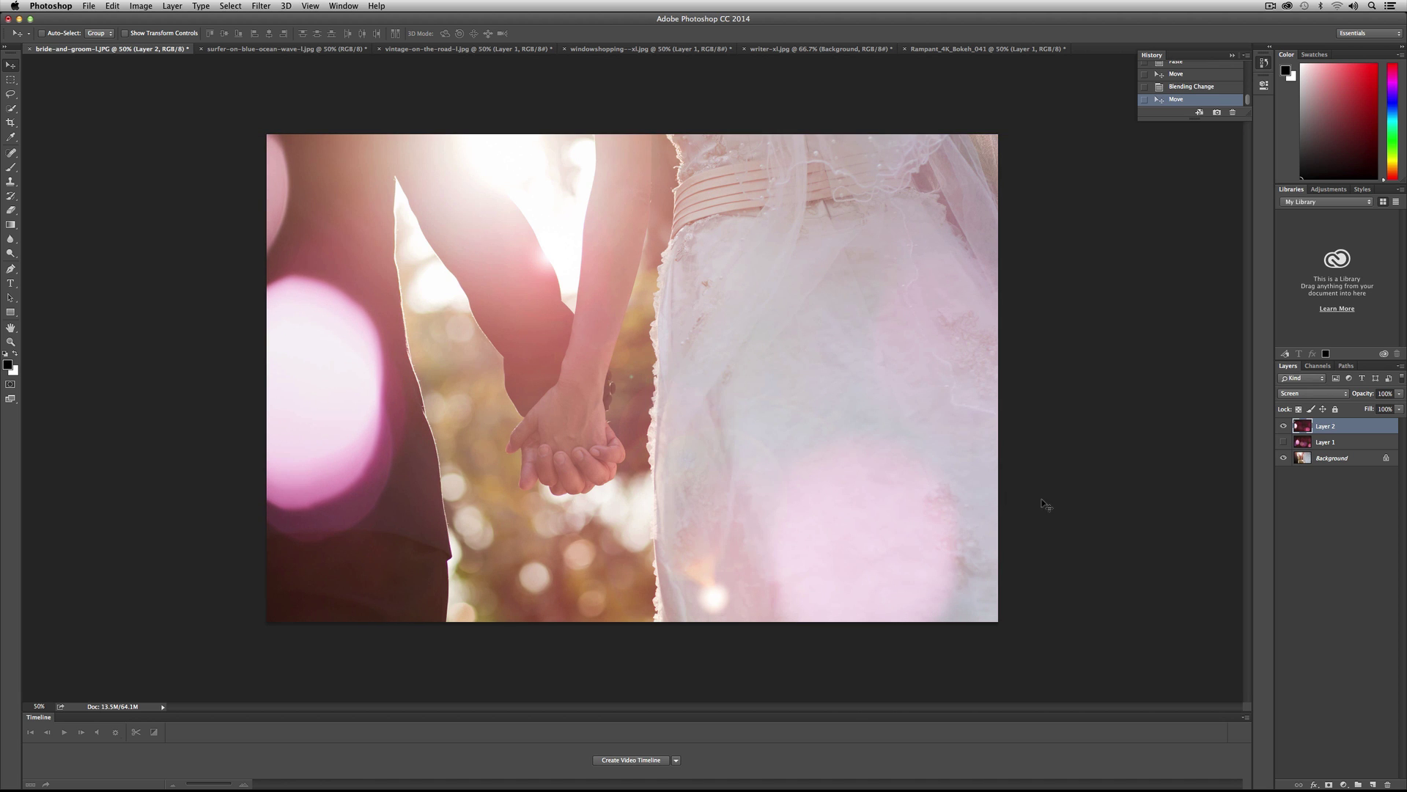
{"action": "left_click", "coordinate": [1309, 394]}
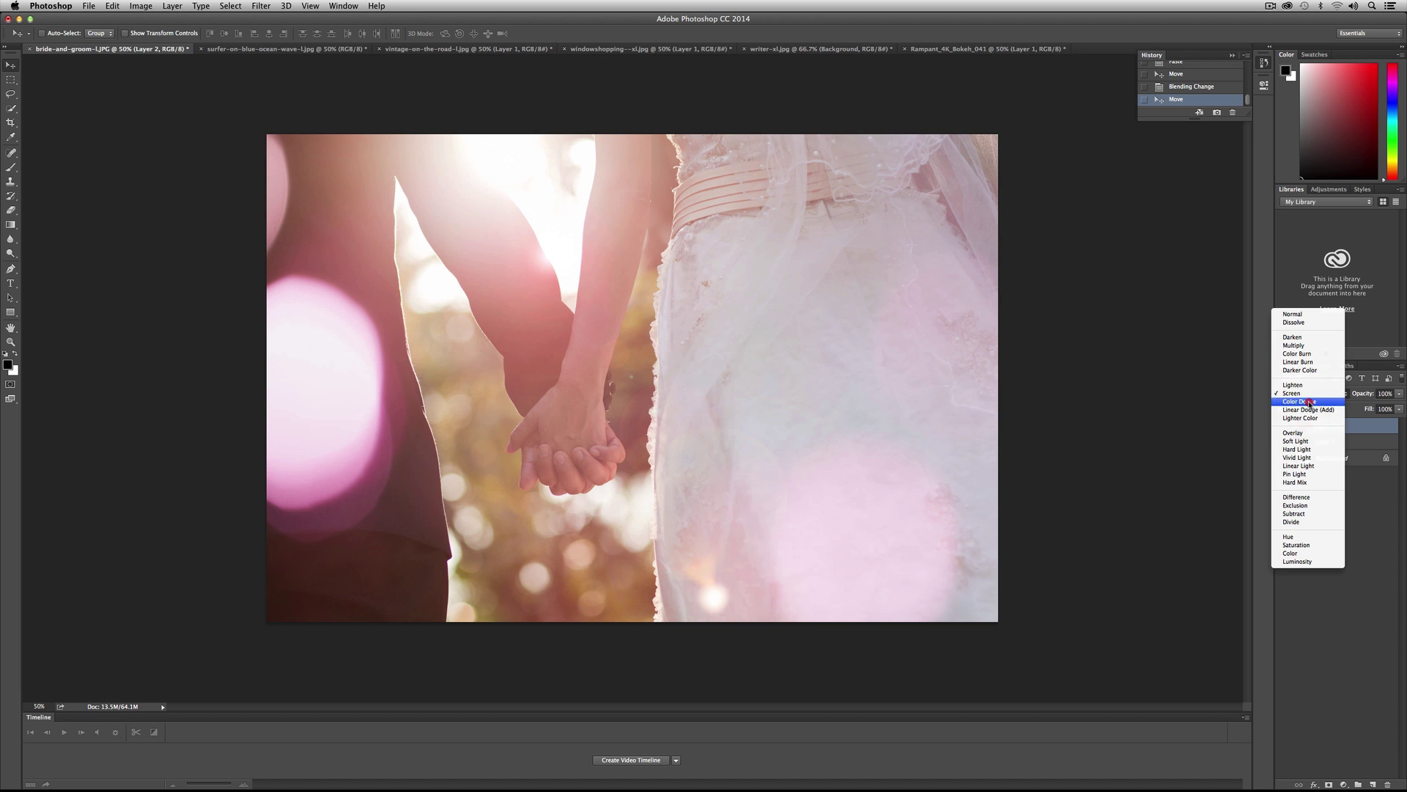
{"action": "left_click", "coordinate": [1304, 433]}
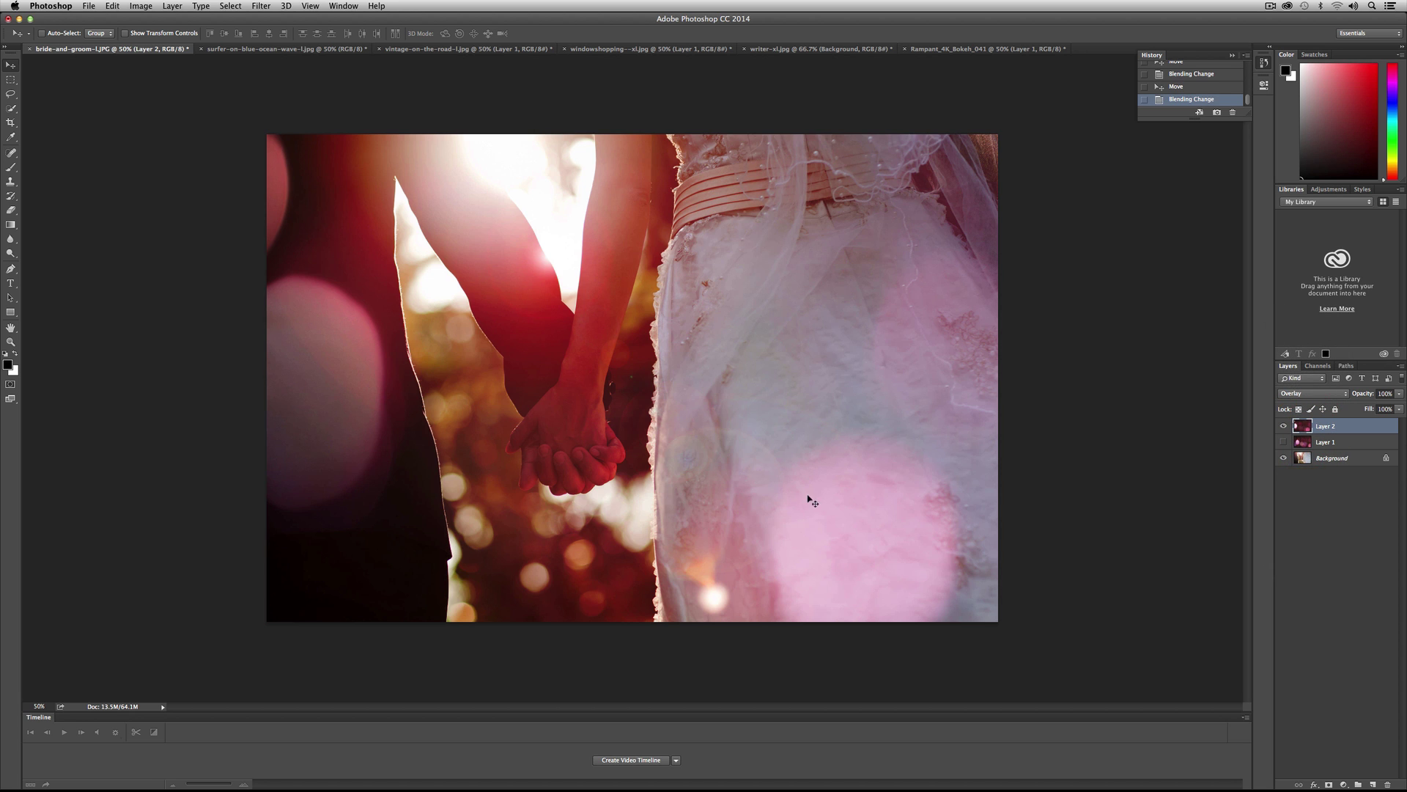
- Switch Layer 2 to Linear Dodge (Add), nudge it across, then settle on Screen
{"action": "left_click", "coordinate": [1319, 394]}
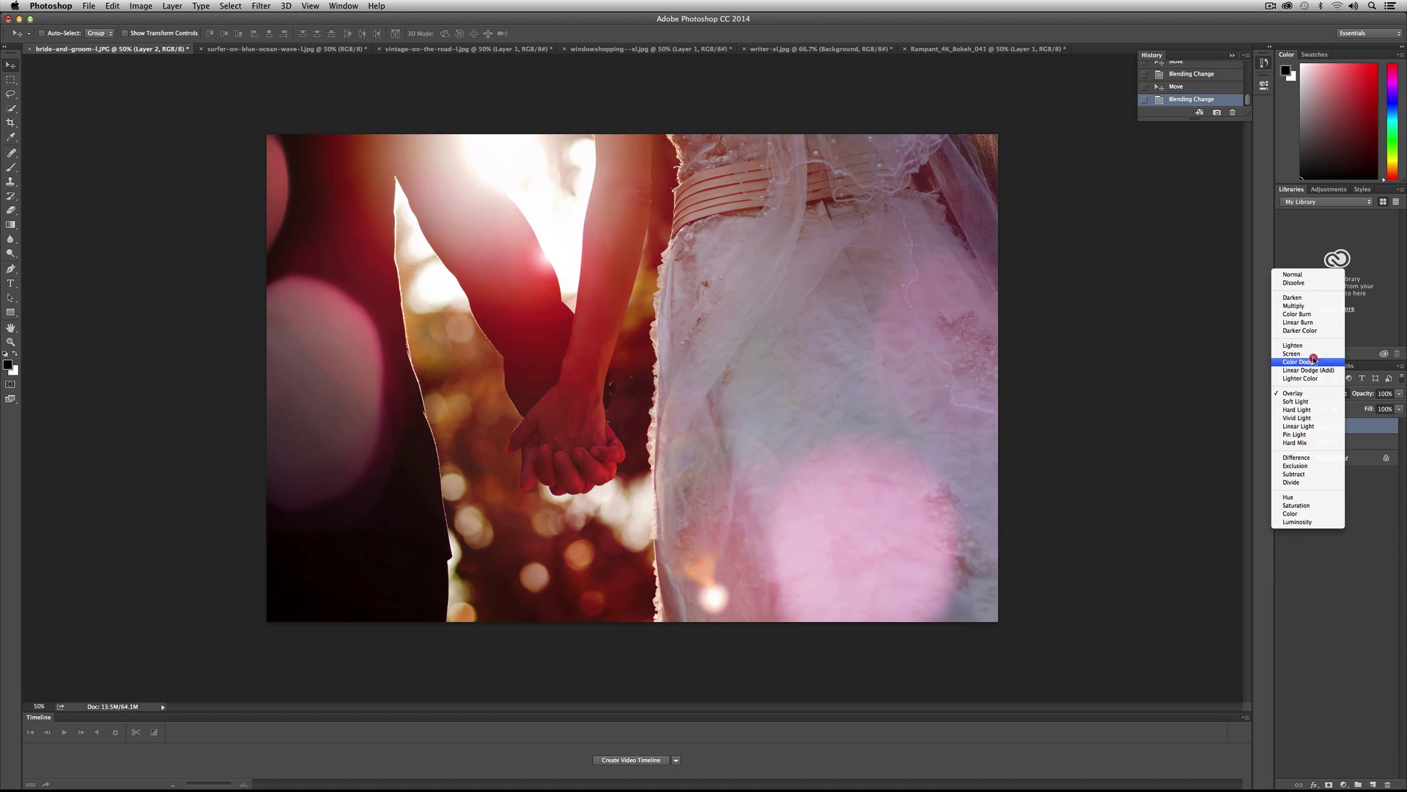
{"action": "left_click", "coordinate": [1312, 370]}
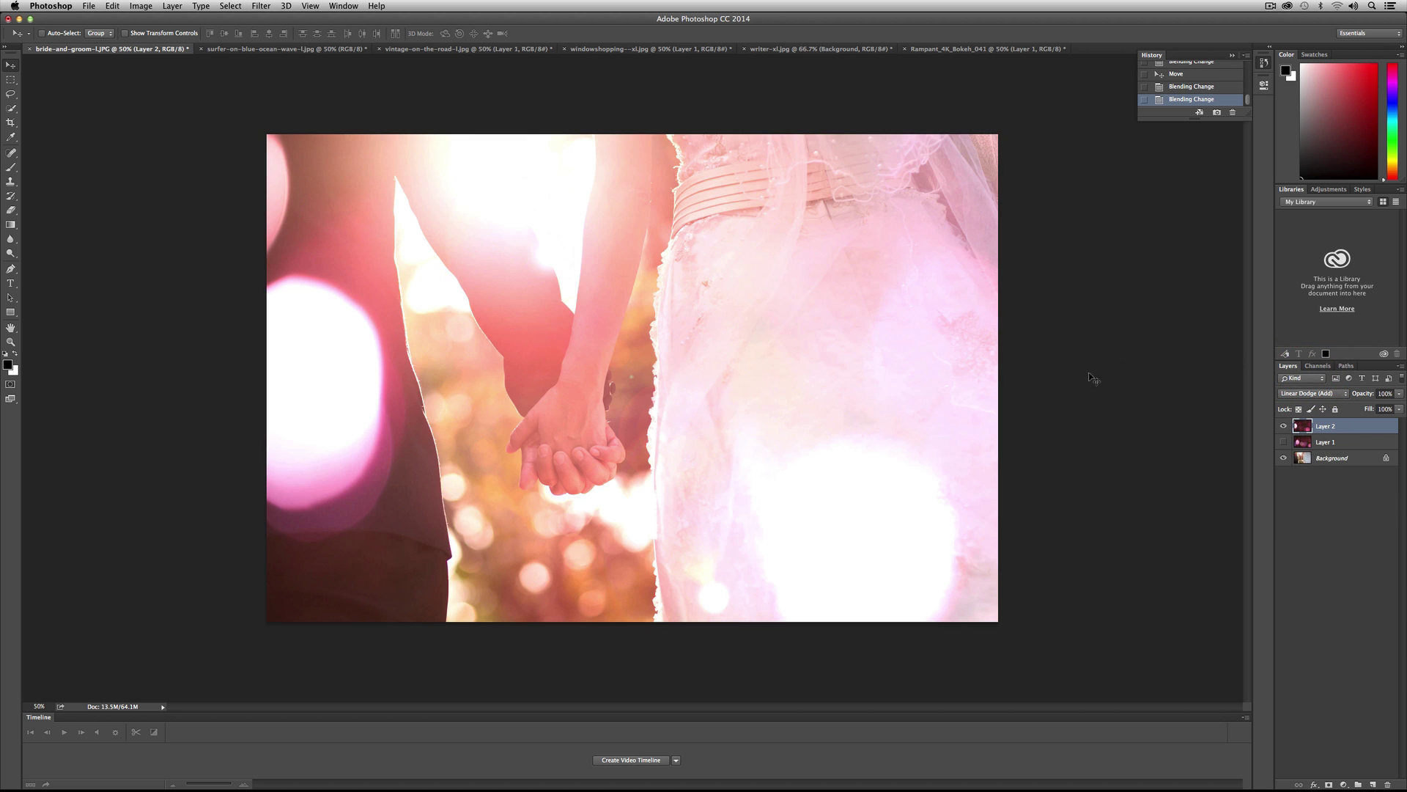
{"action": "left_click_drag", "start_coordinate": [356, 361], "coordinate": [383, 362]}
{"action": "left_click", "coordinate": [1316, 393]}
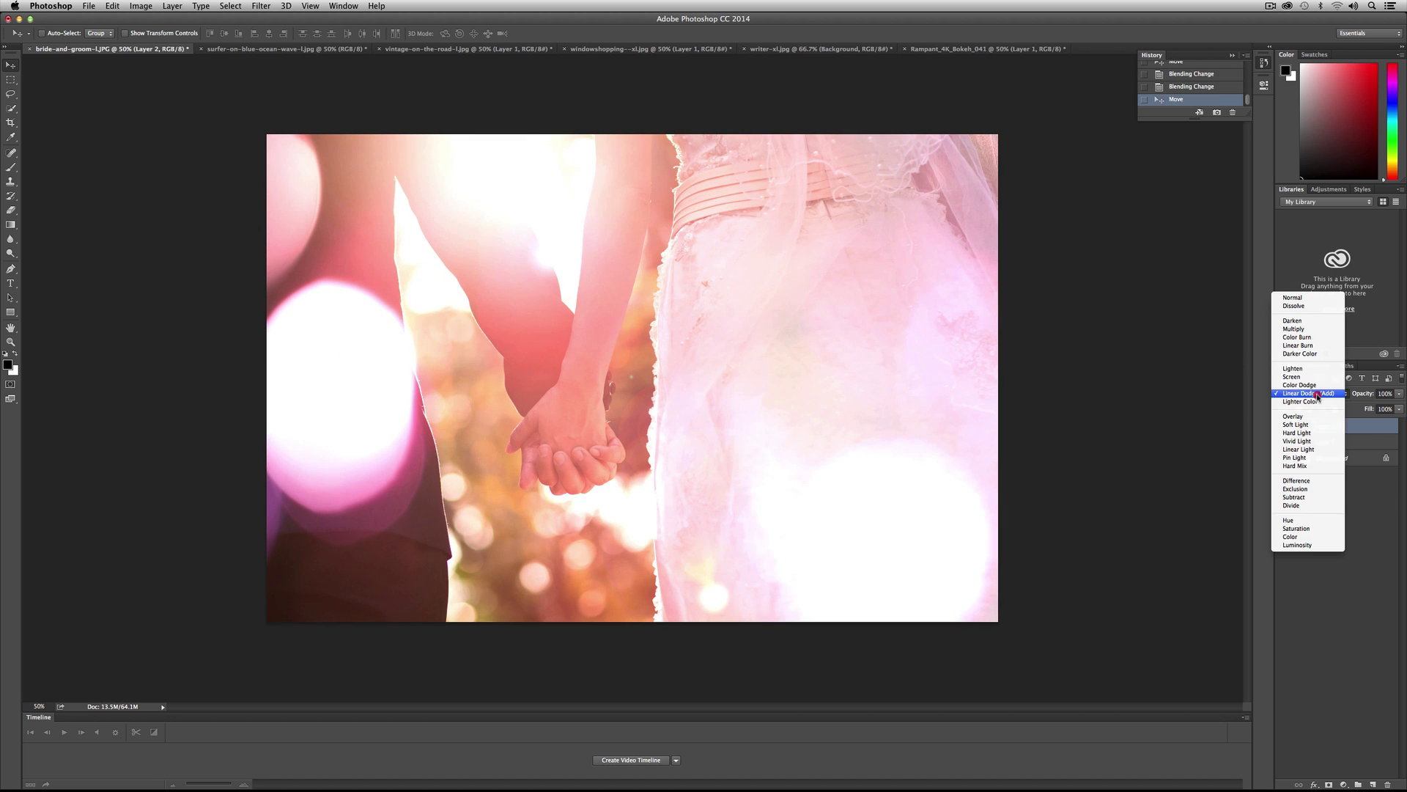
{"action": "left_click", "coordinate": [1312, 376]}
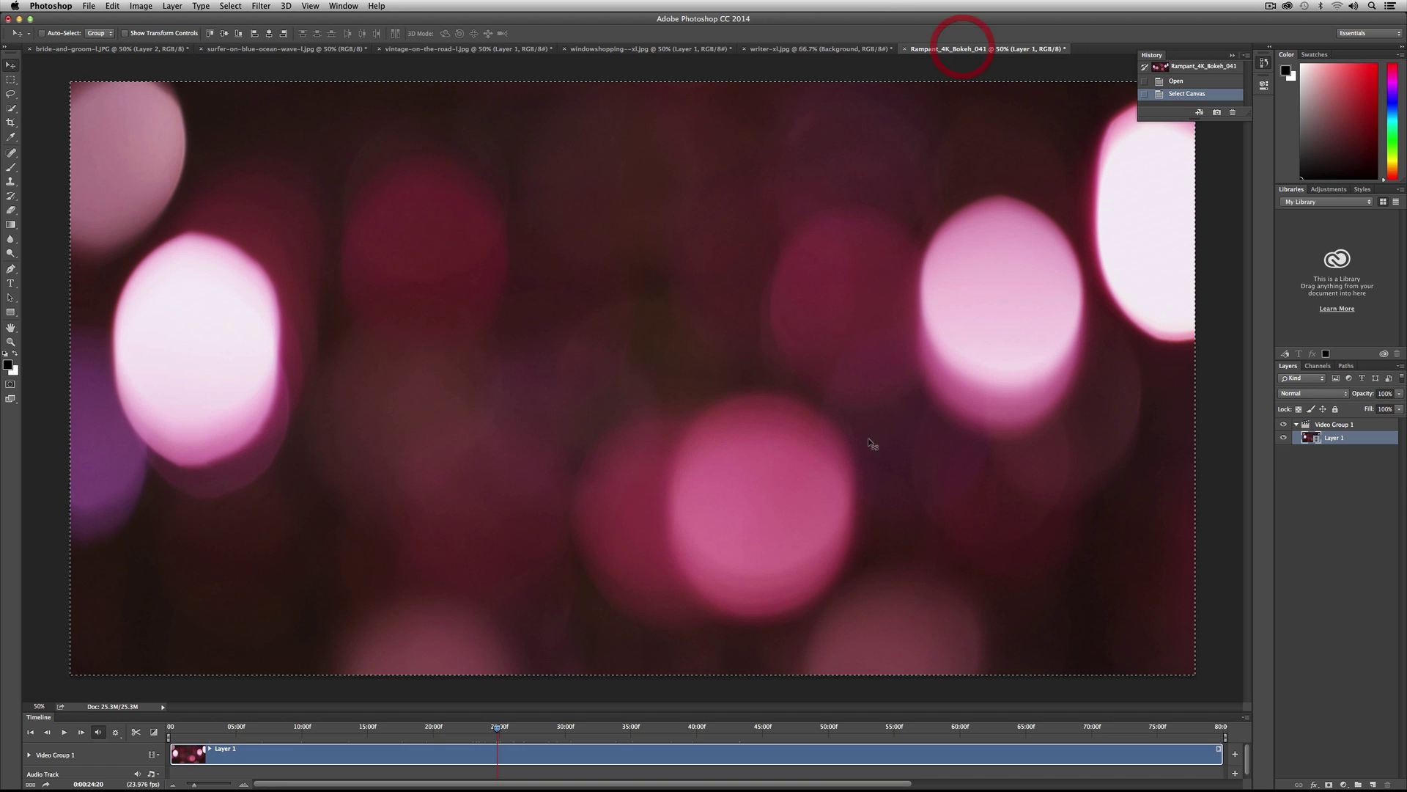
- Scrub the bokeh clip to a frame near 0:00:17:13 and copy it
{"action": "left_click_drag", "start_coordinate": [497, 727], "coordinate": [661, 727]}
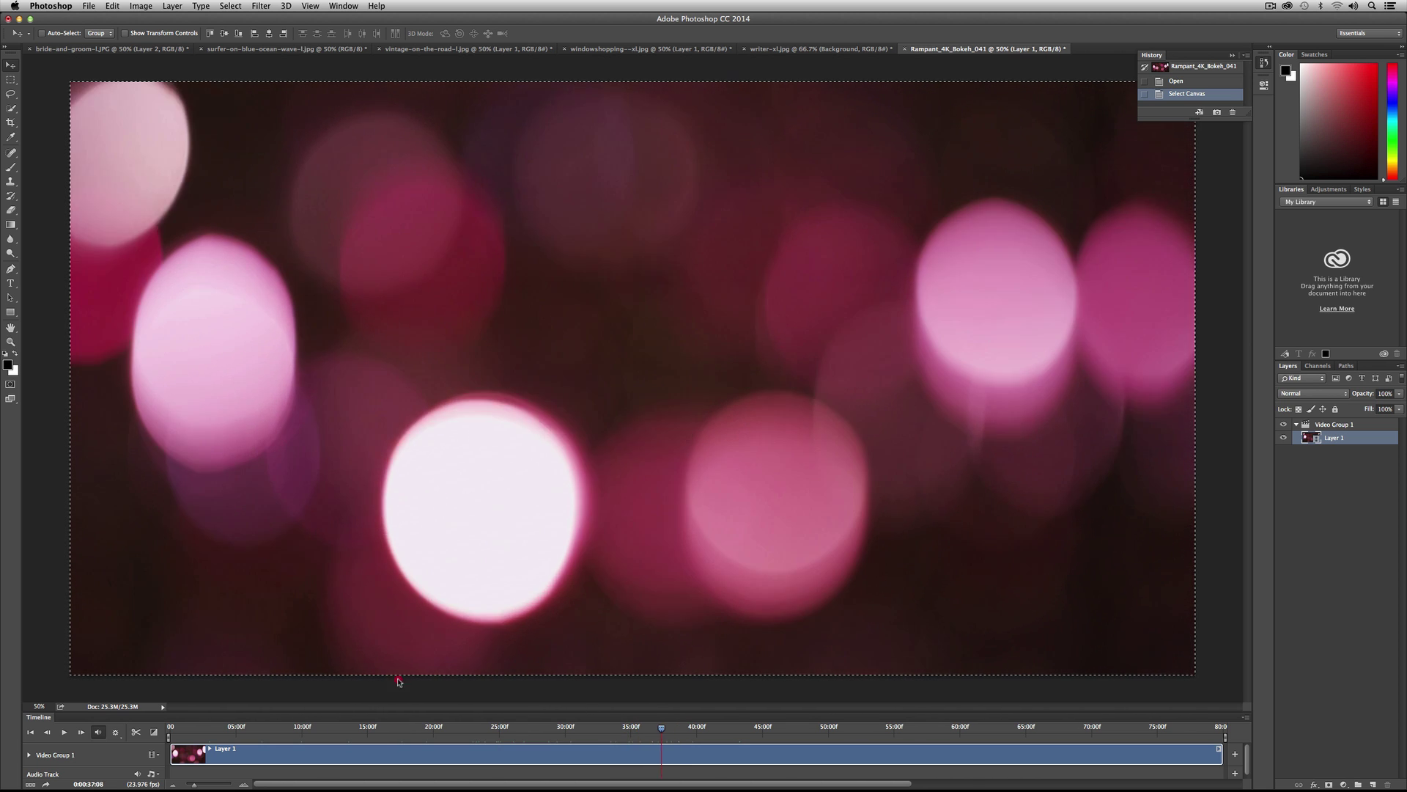
{"action": "key", "text": "shift+Left"}
{"action": "key", "text": "shift+Left"}
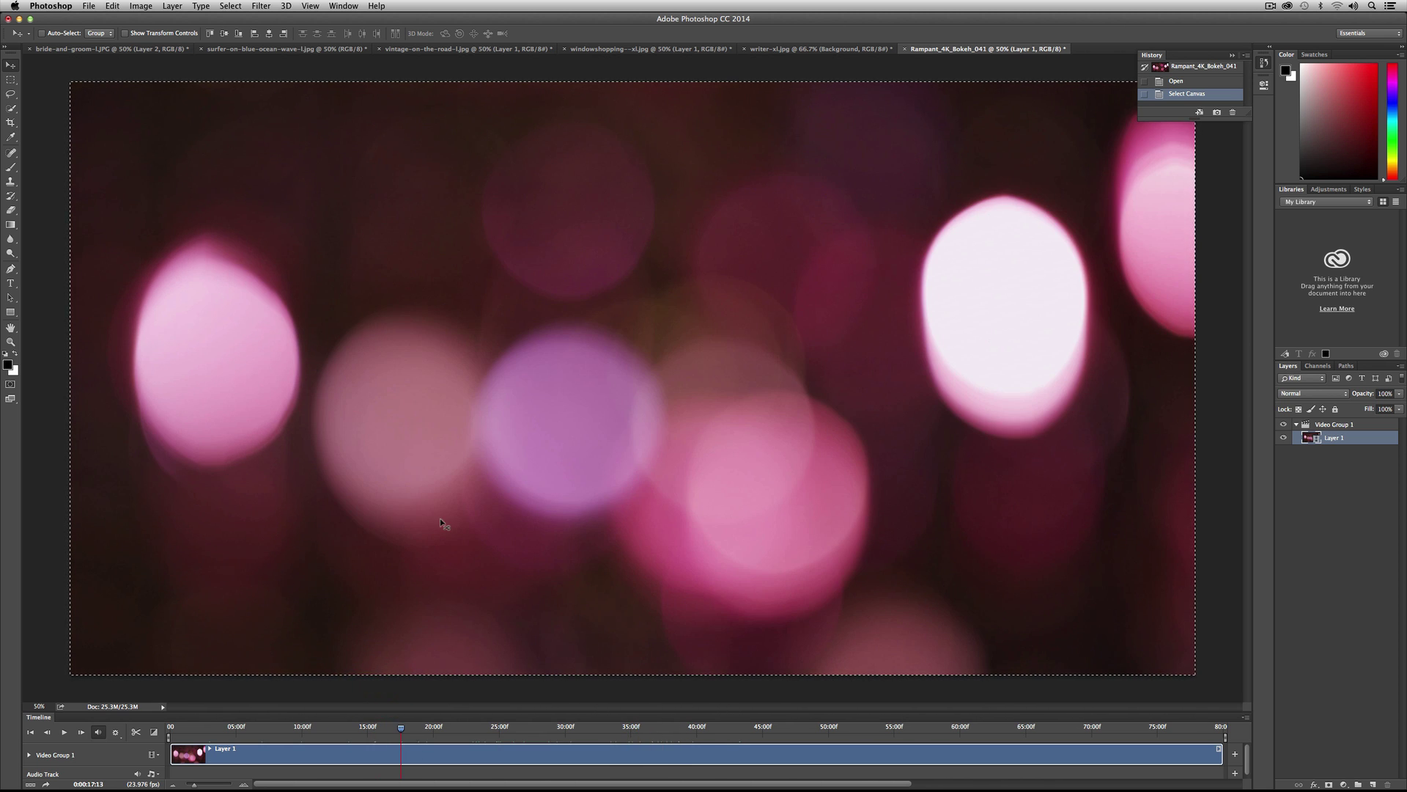
{"action": "key", "text": "super"}
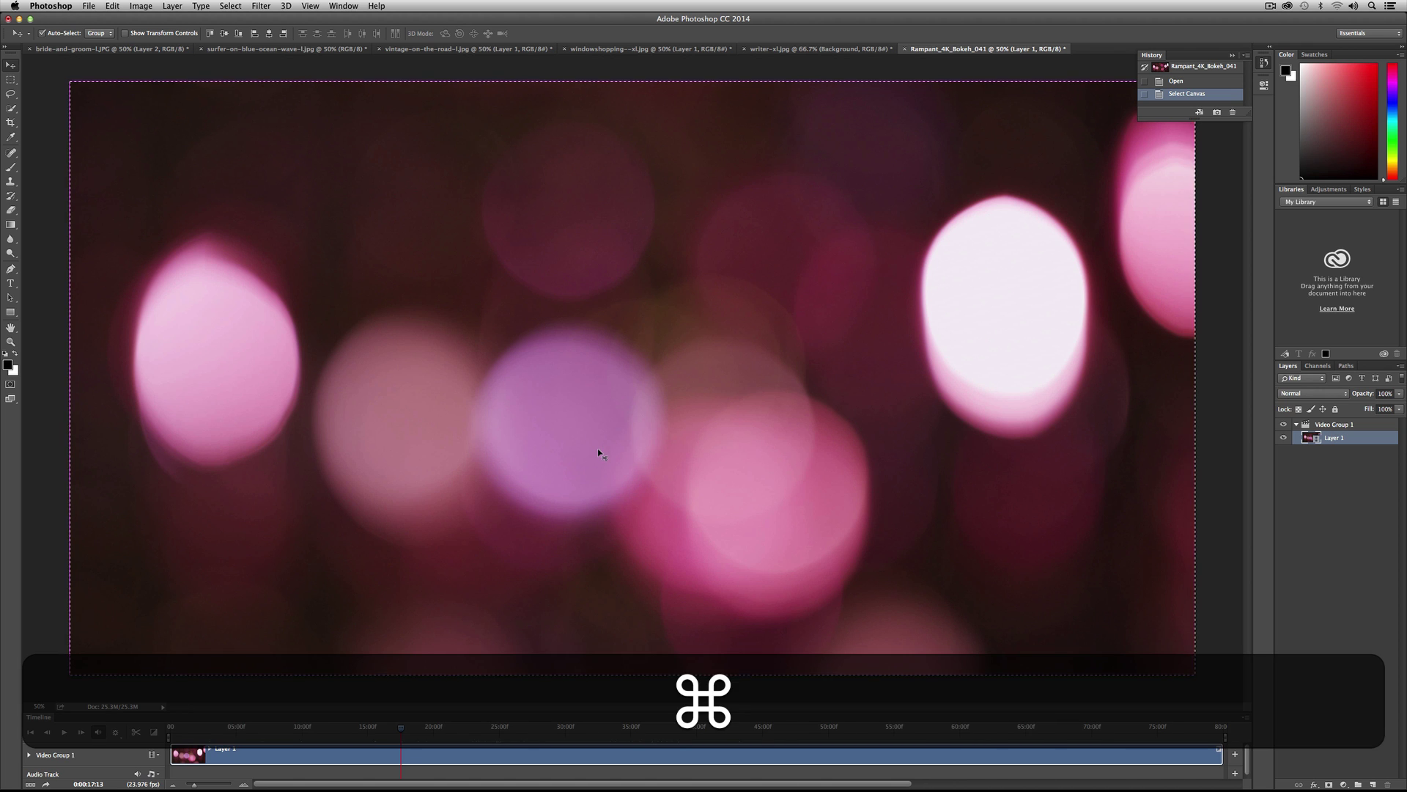
{"action": "key", "text": "super+c"}
- Paste the new bokeh frame as Layer 3 on the wedding photo, set it to Screen, and reposition it
{"action": "left_click", "coordinate": [86, 50]}
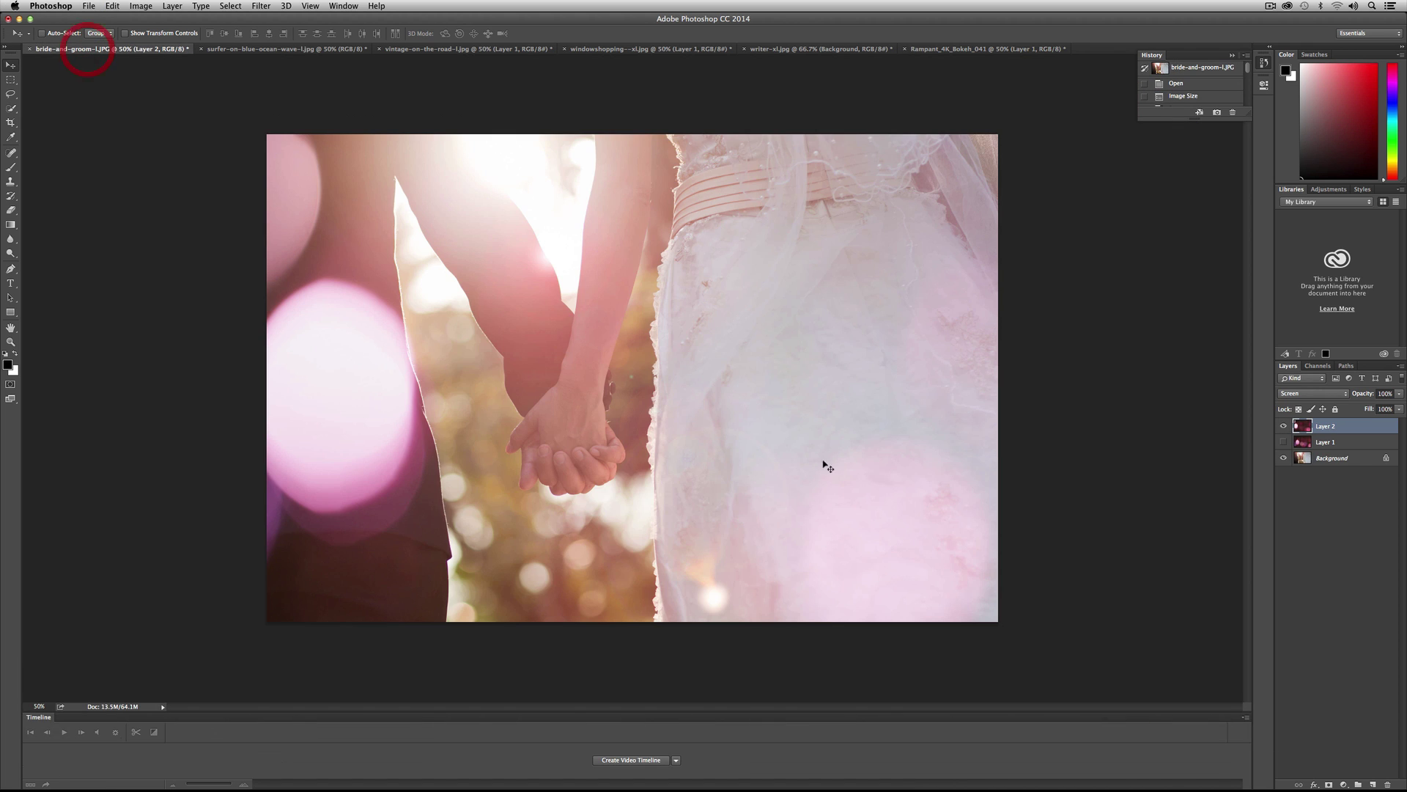
{"action": "key", "text": "super+v"}
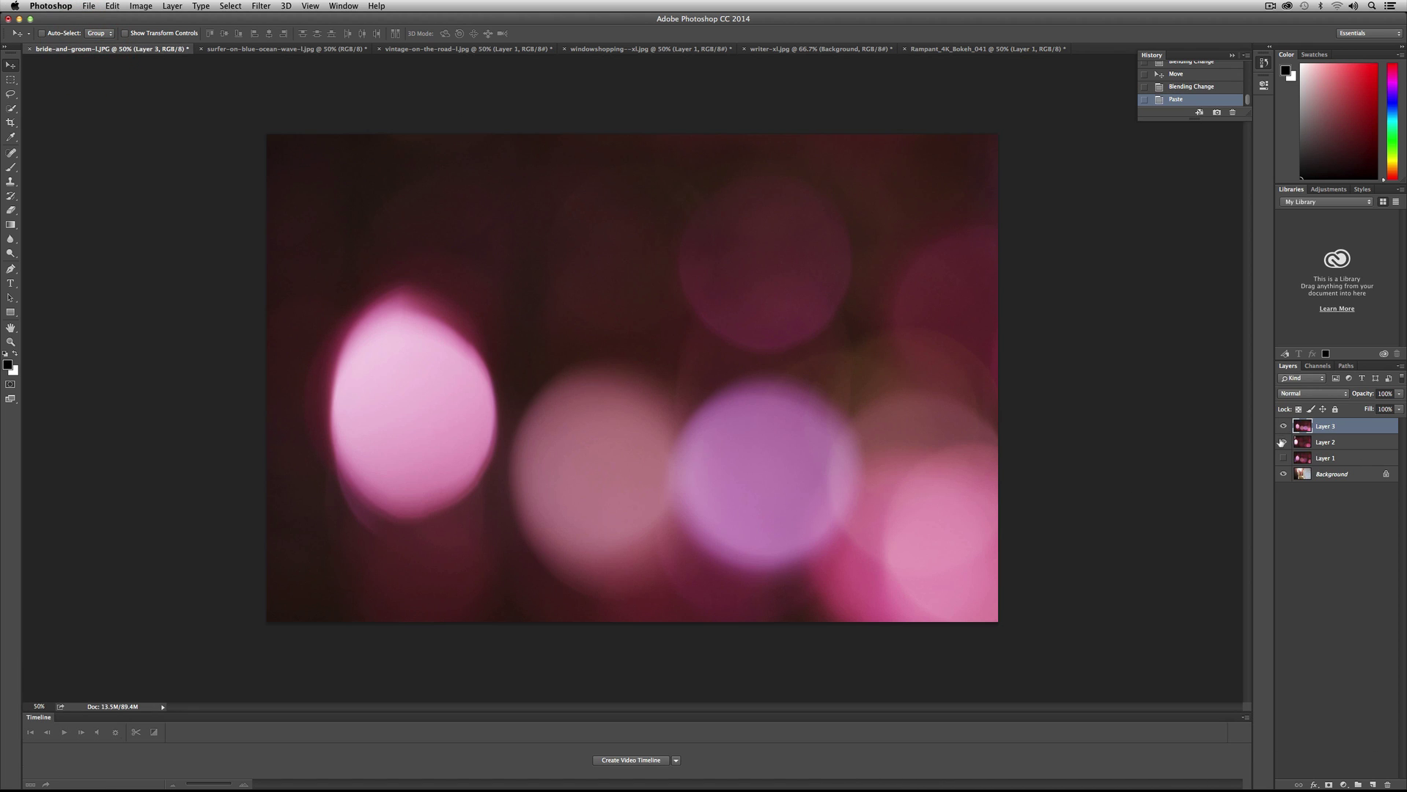
{"action": "left_click", "coordinate": [1312, 394]}
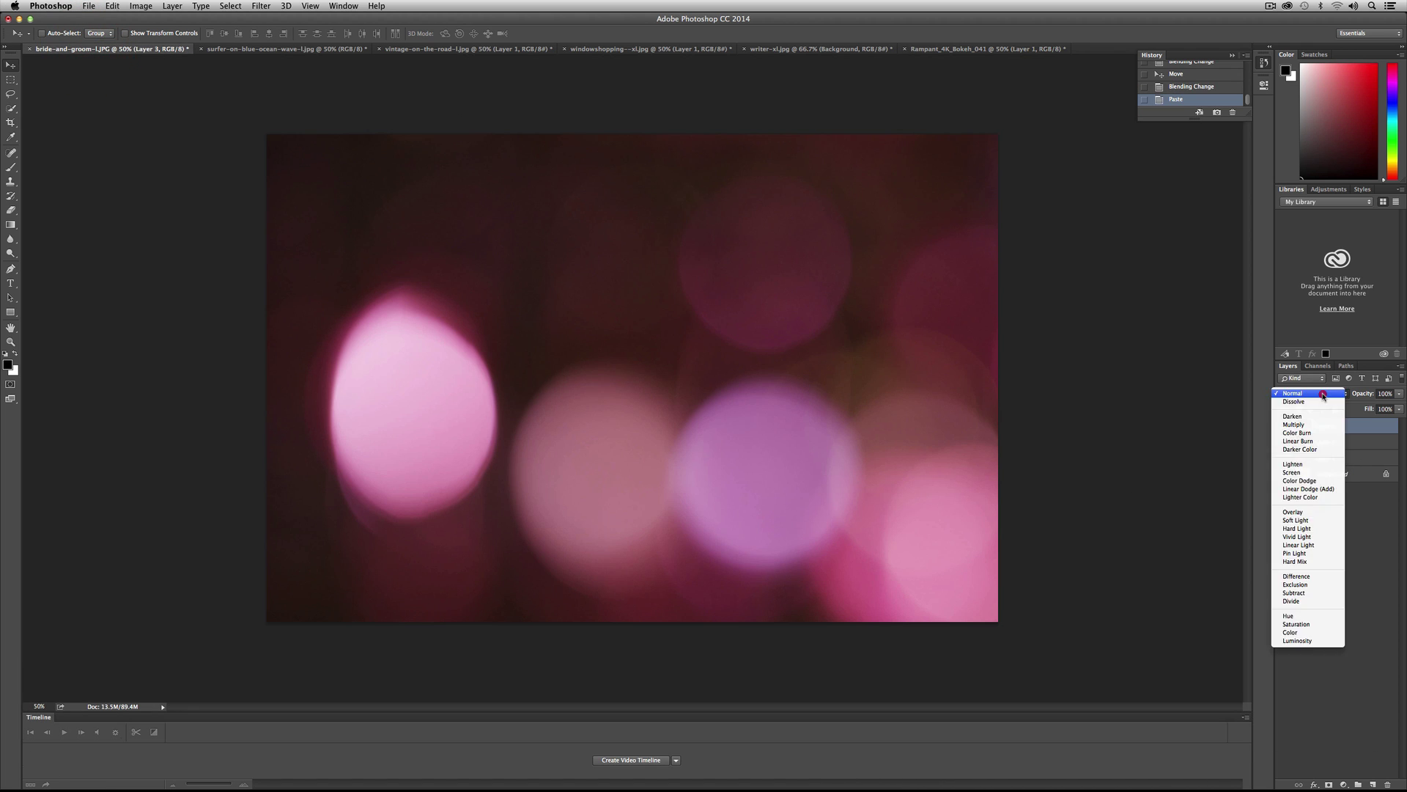
{"action": "left_click", "coordinate": [1308, 470]}
{"action": "left_click_drag", "start_coordinate": [759, 375], "coordinate": [654, 291]}
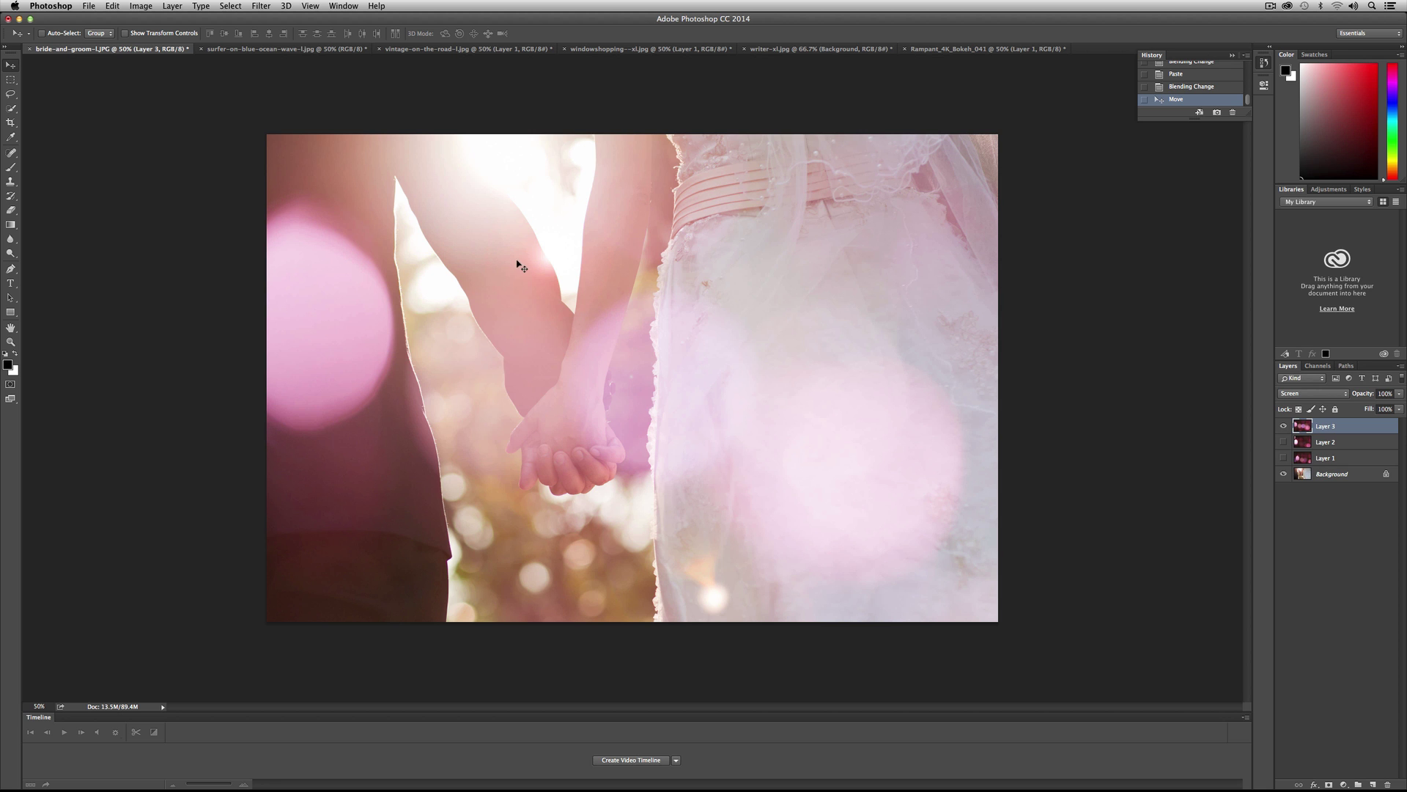
{"action": "left_click", "coordinate": [294, 49]}
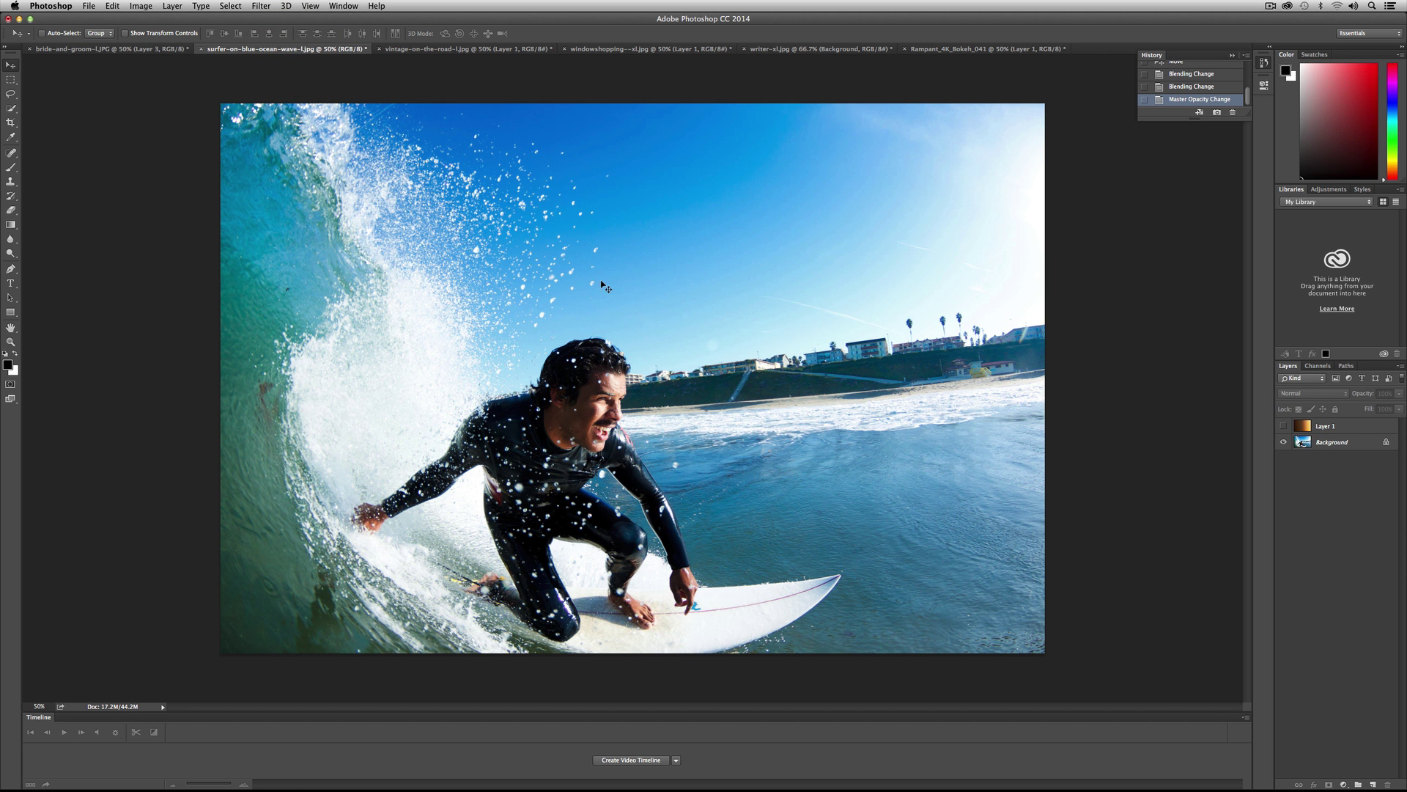
- Toggle the surfer photo's warm light-leak Layer 1 on and off twice, leaving it hidden
{"action": "left_click", "coordinate": [1283, 427]}
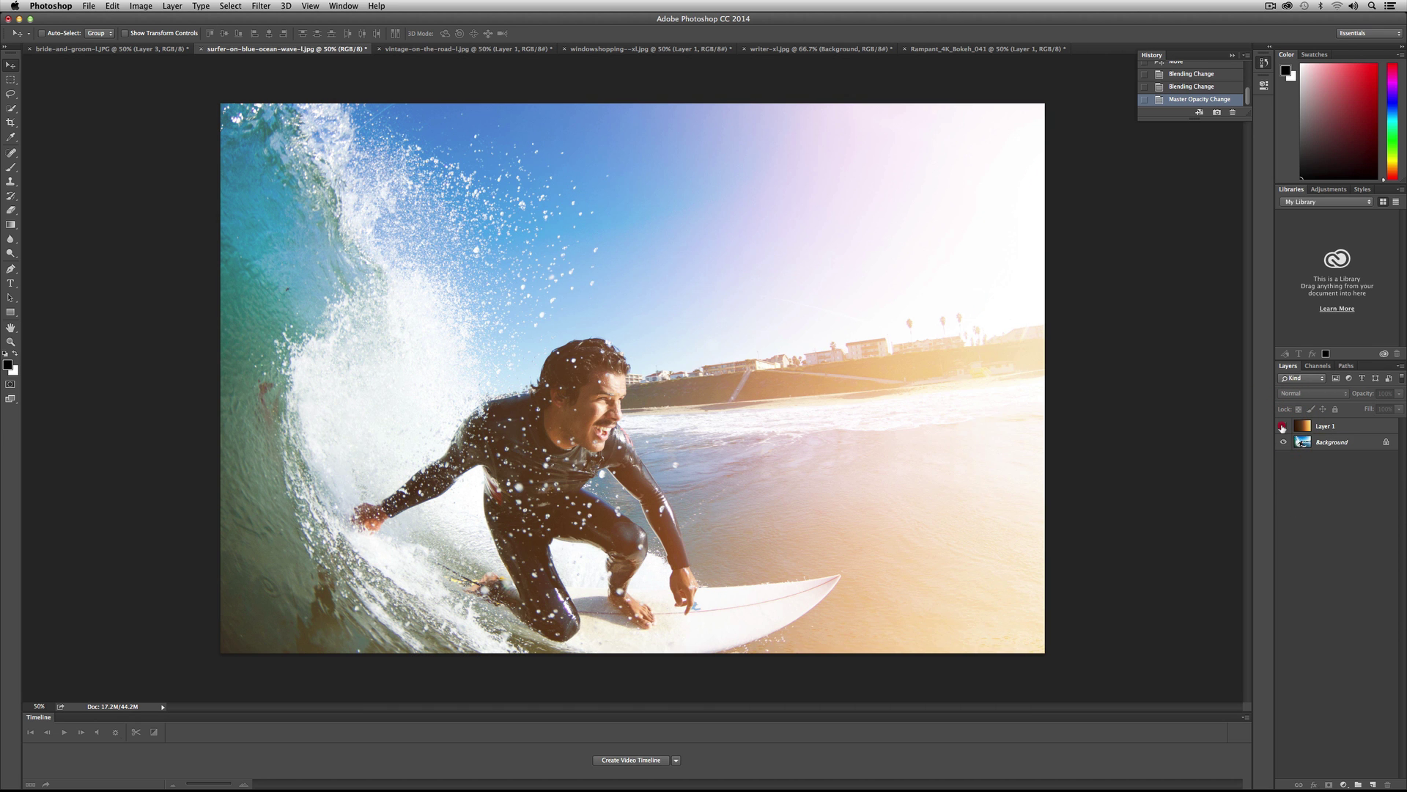
{"action": "left_click", "coordinate": [1282, 427]}
{"action": "left_click", "coordinate": [1282, 427]}
{"action": "left_click", "coordinate": [1282, 427]}
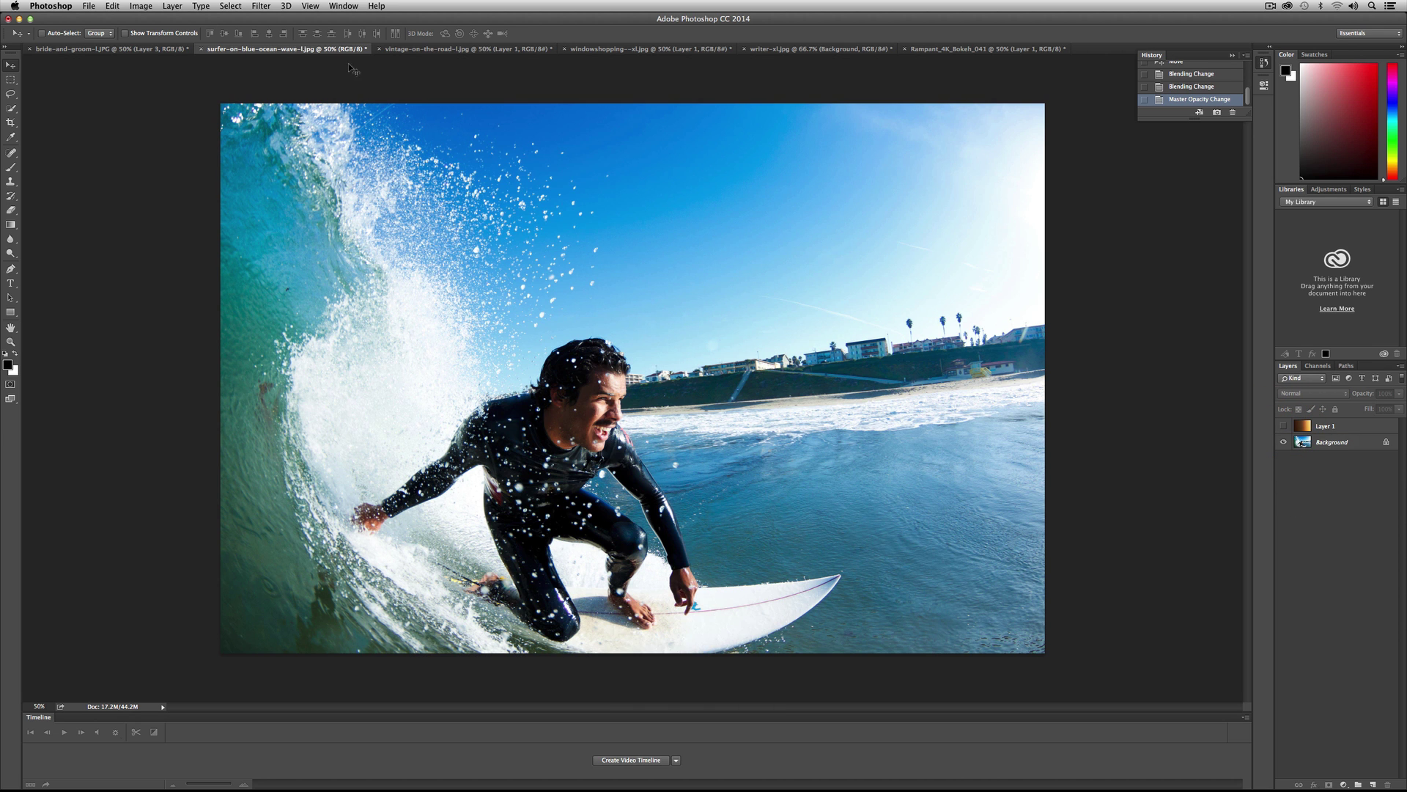
{"action": "left_click", "coordinate": [89, 5]}
- Open the Rampant_4K_Impact_Lights_065.mov clip as a new document
{"action": "left_click", "coordinate": [103, 34]}
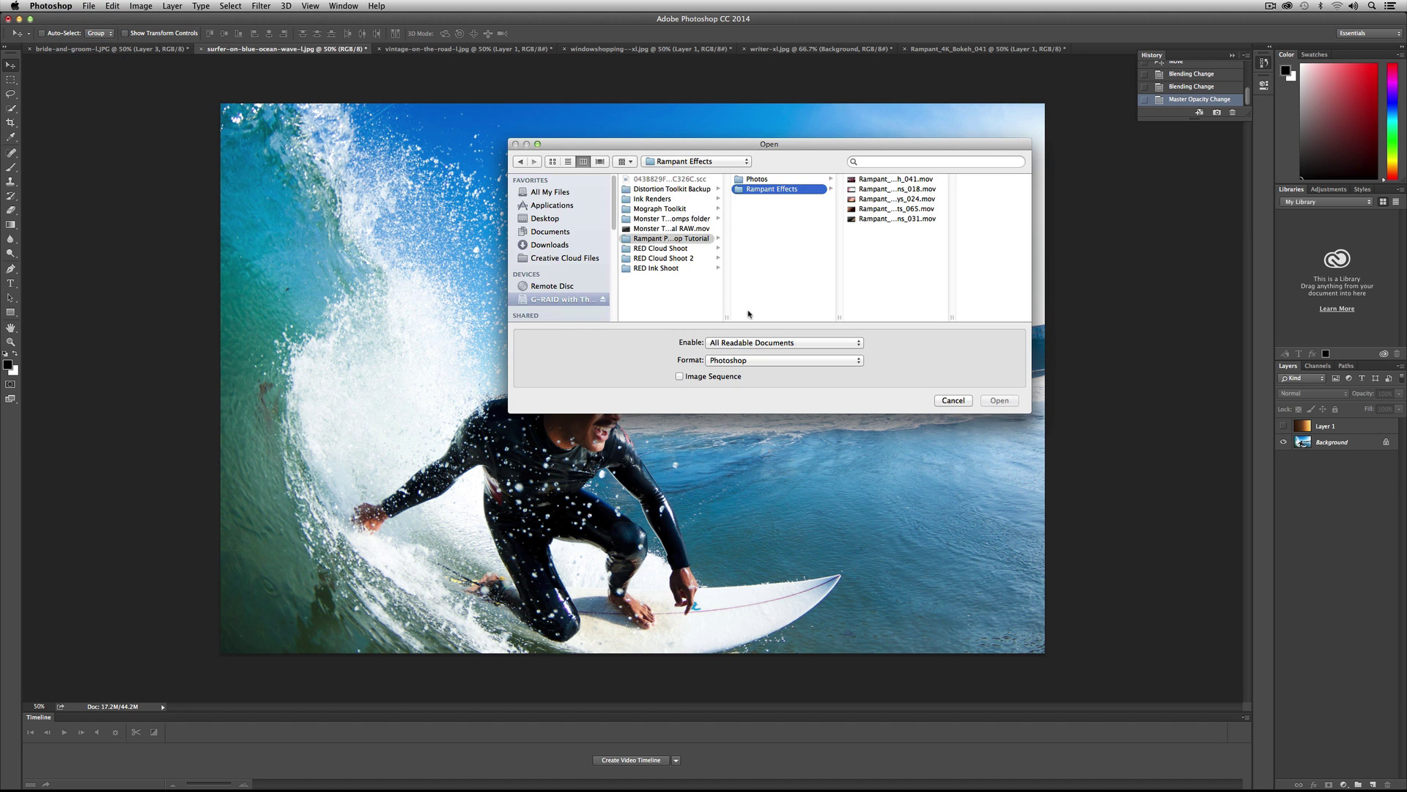
{"action": "left_click_drag", "start_coordinate": [950, 315], "coordinate": [1009, 318]}
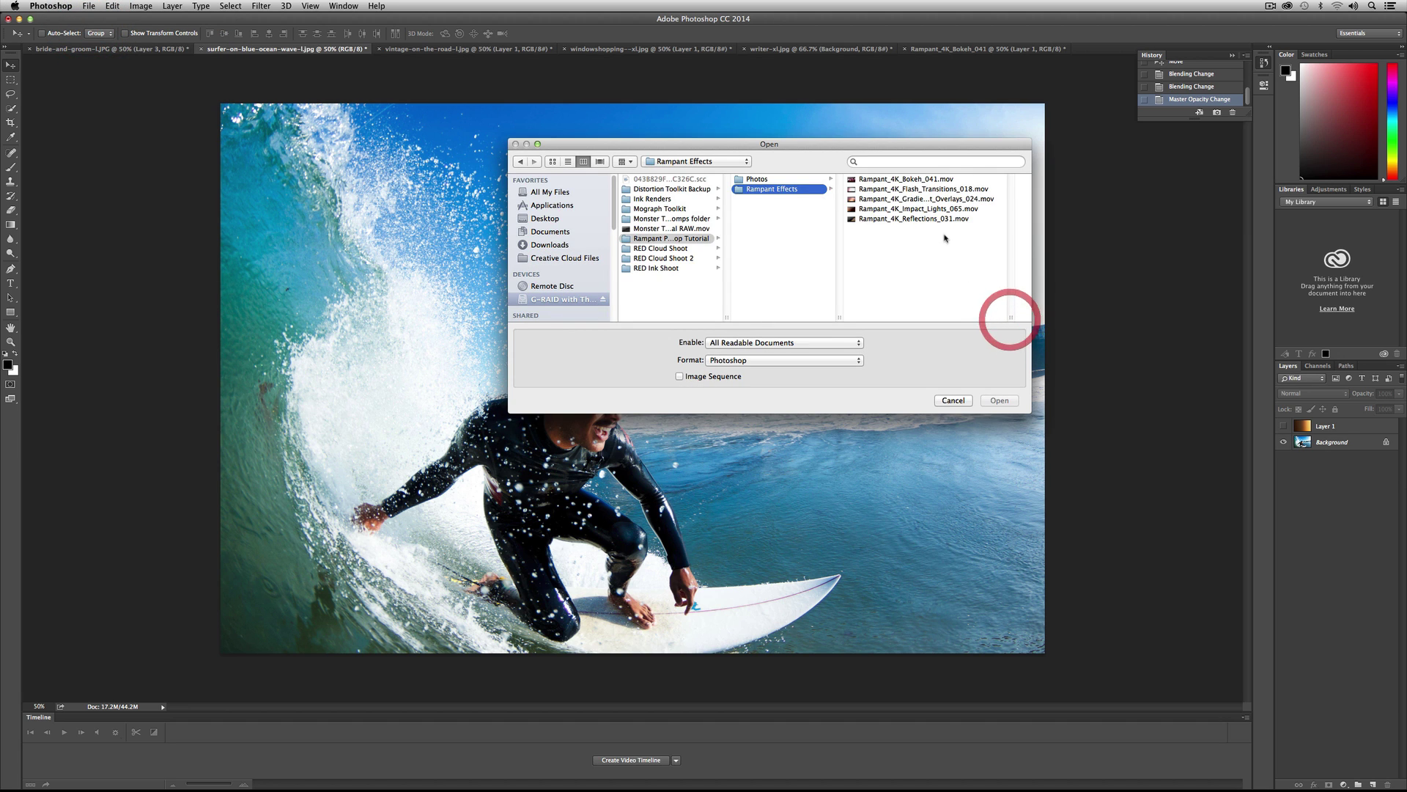
{"action": "left_click", "coordinate": [939, 212]}
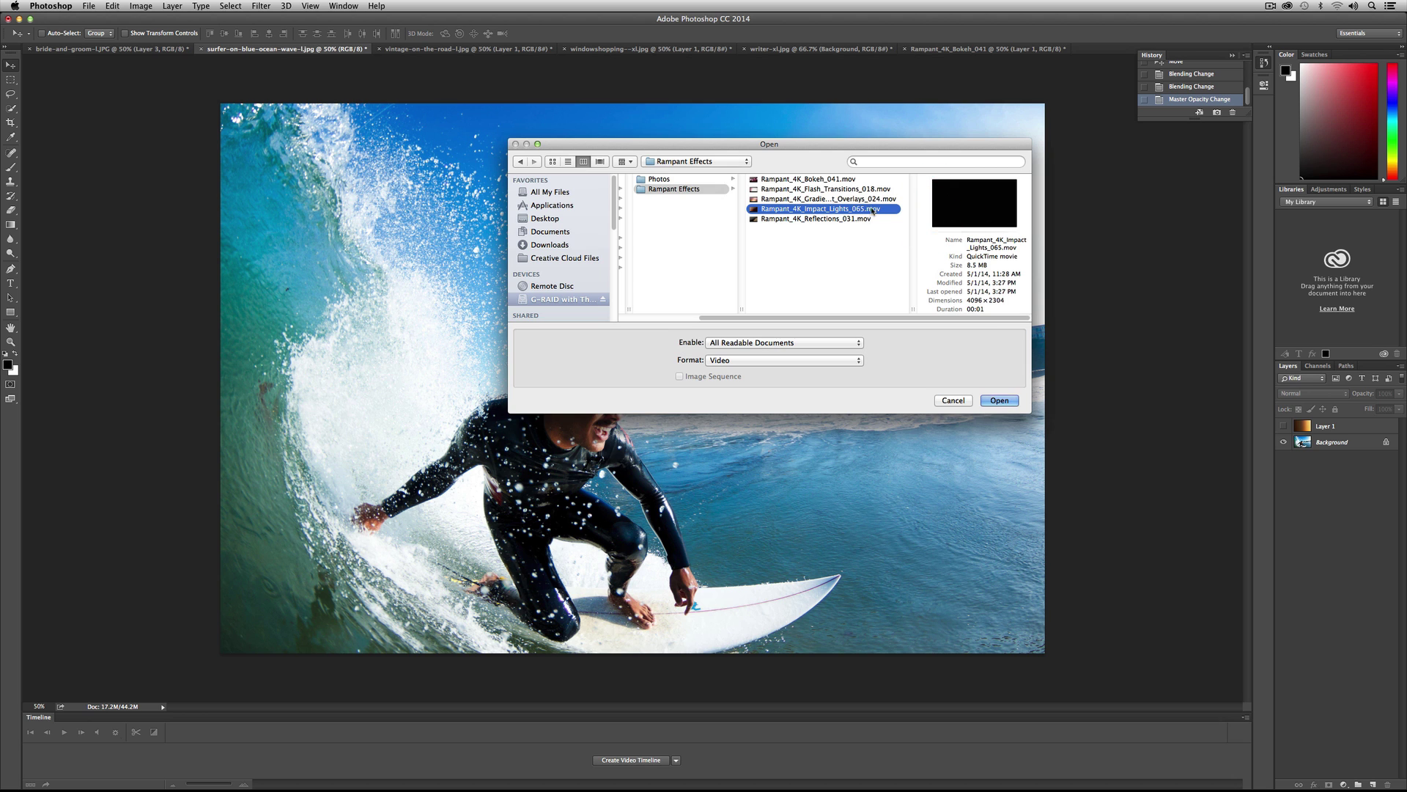
{"action": "left_click", "coordinate": [1000, 400]}
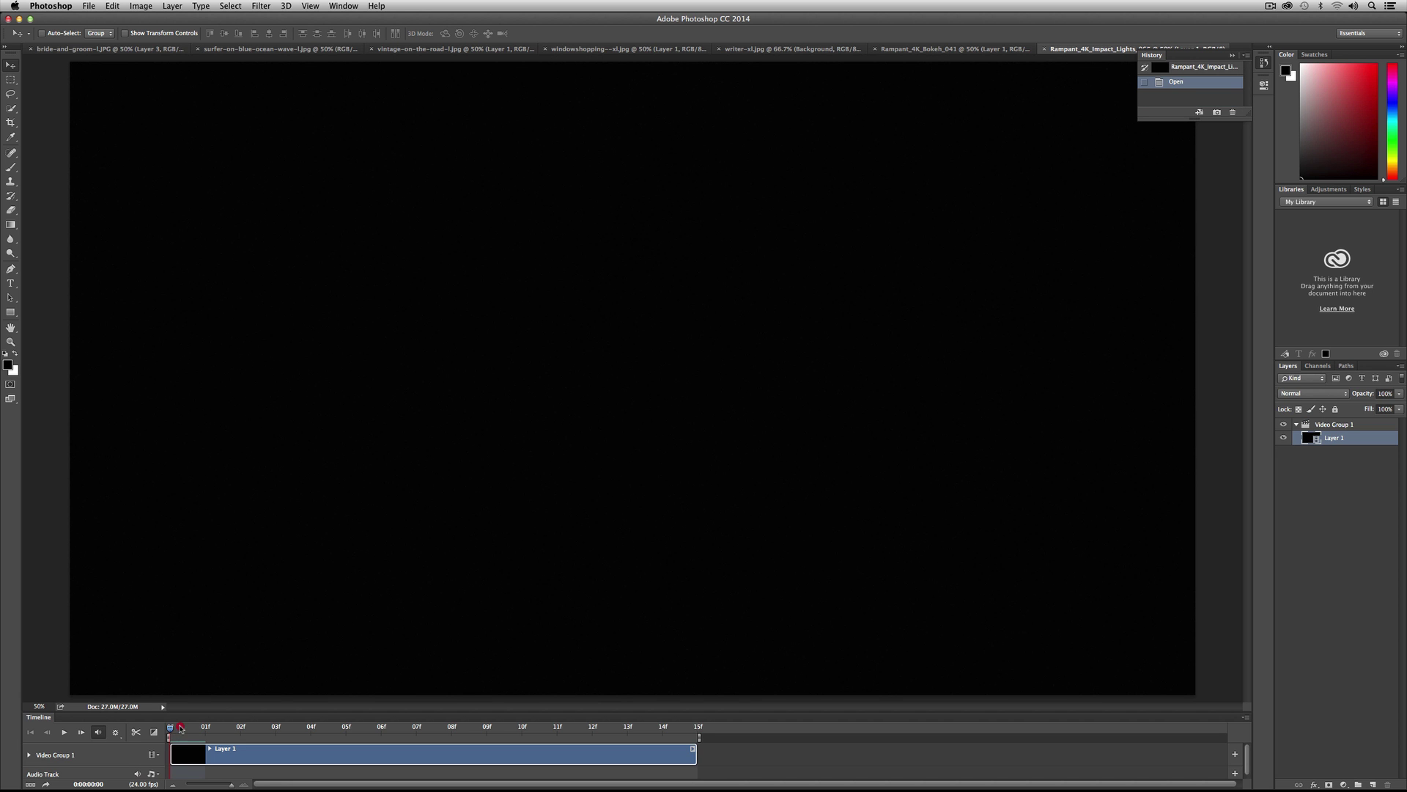
- Scrub to a warm gradient frame and copy the entire frame
{"action": "left_click_drag", "start_coordinate": [232, 733], "coordinate": [380, 738]}
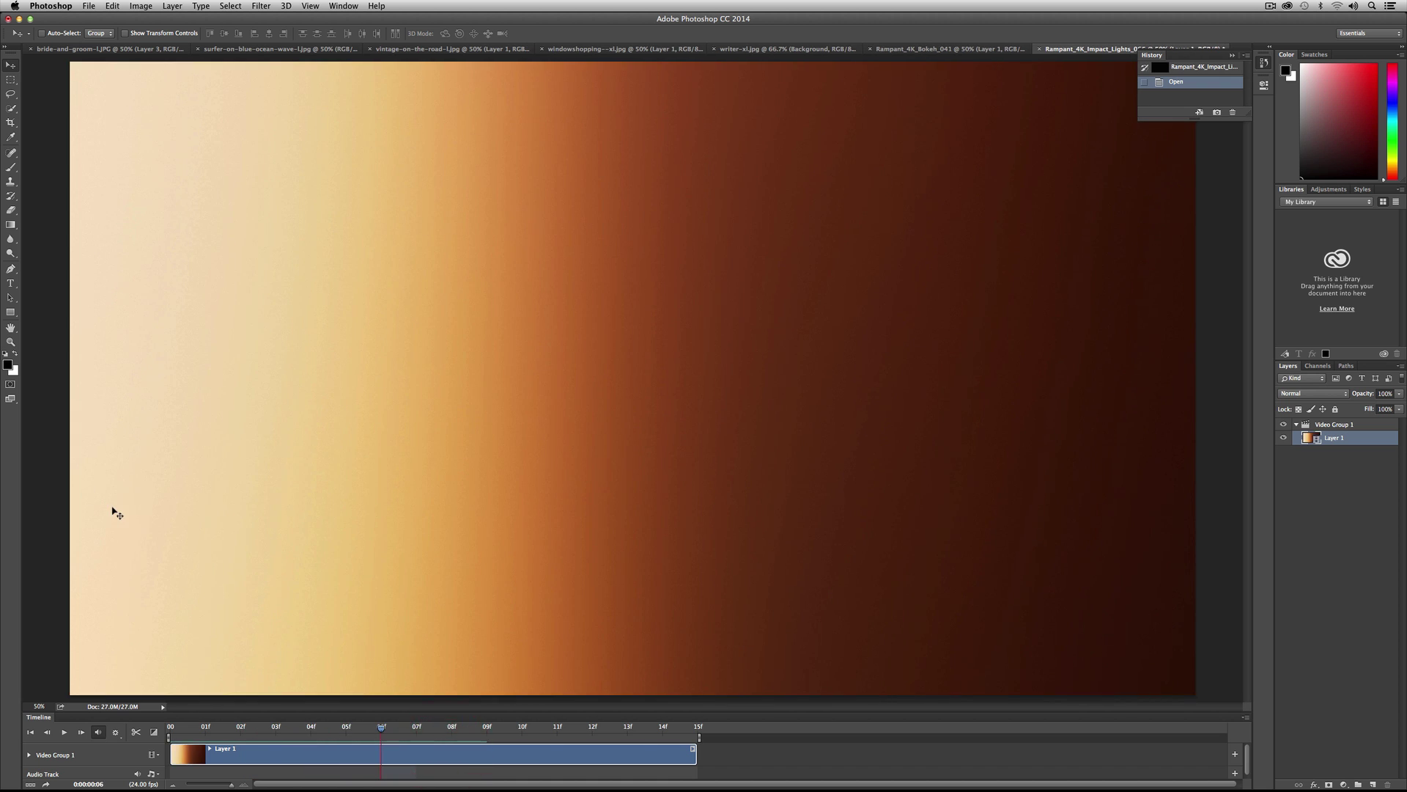
{"action": "key", "text": "super+a"}
{"action": "key", "text": "super+c"}
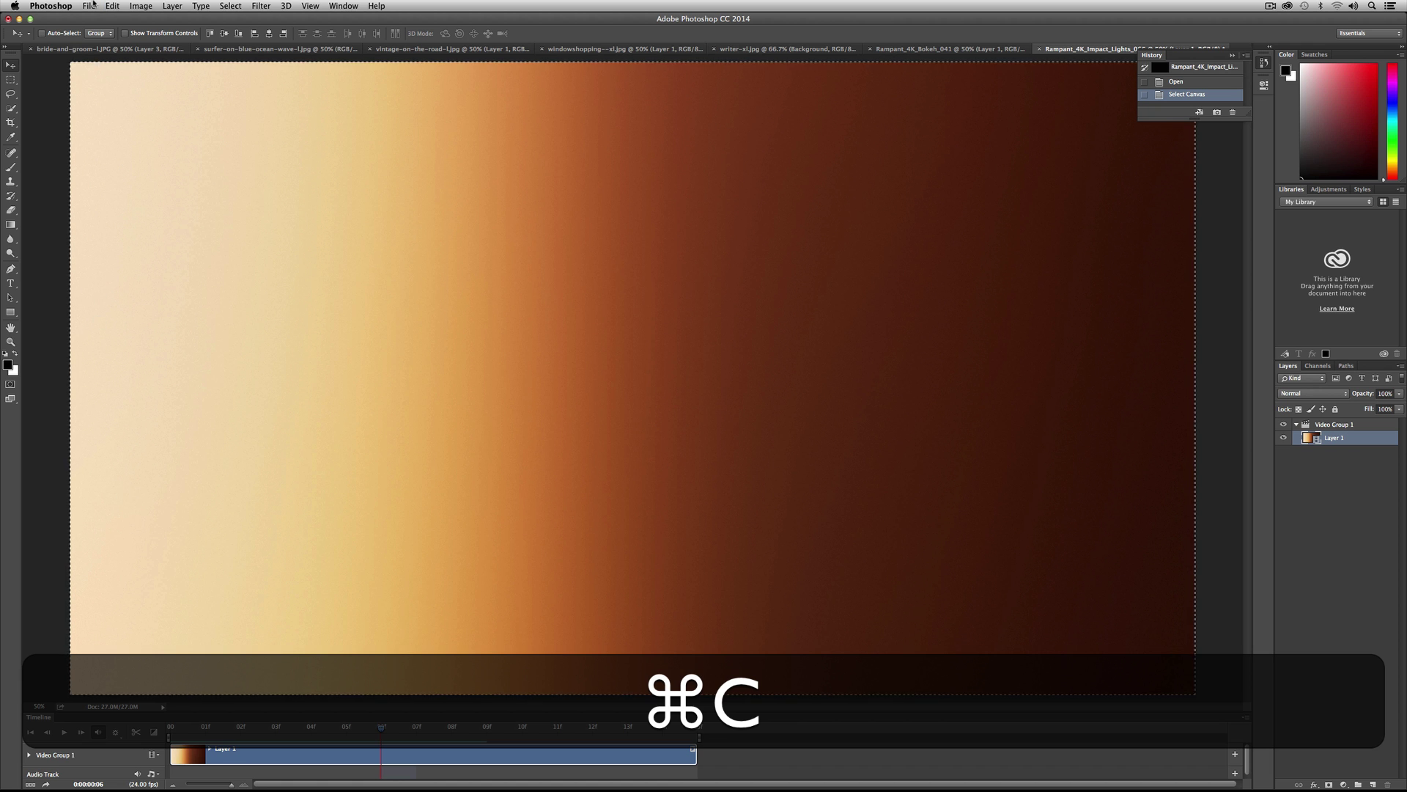
{"action": "left_click", "coordinate": [89, 49]}
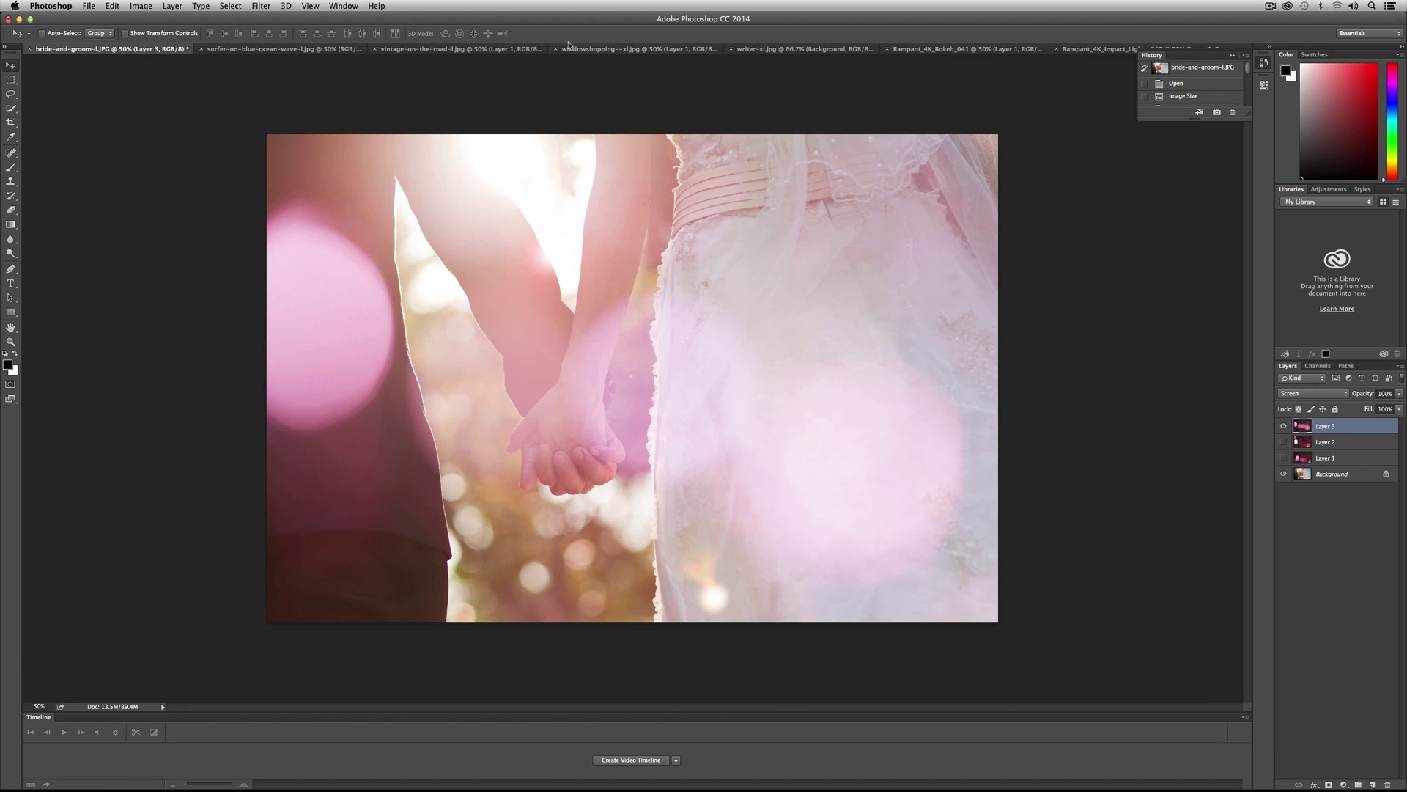
- Paste the warm gradient into the surfer photo as Layer 2, blend it in Screen, and slide it left
{"action": "left_click", "coordinate": [287, 48]}
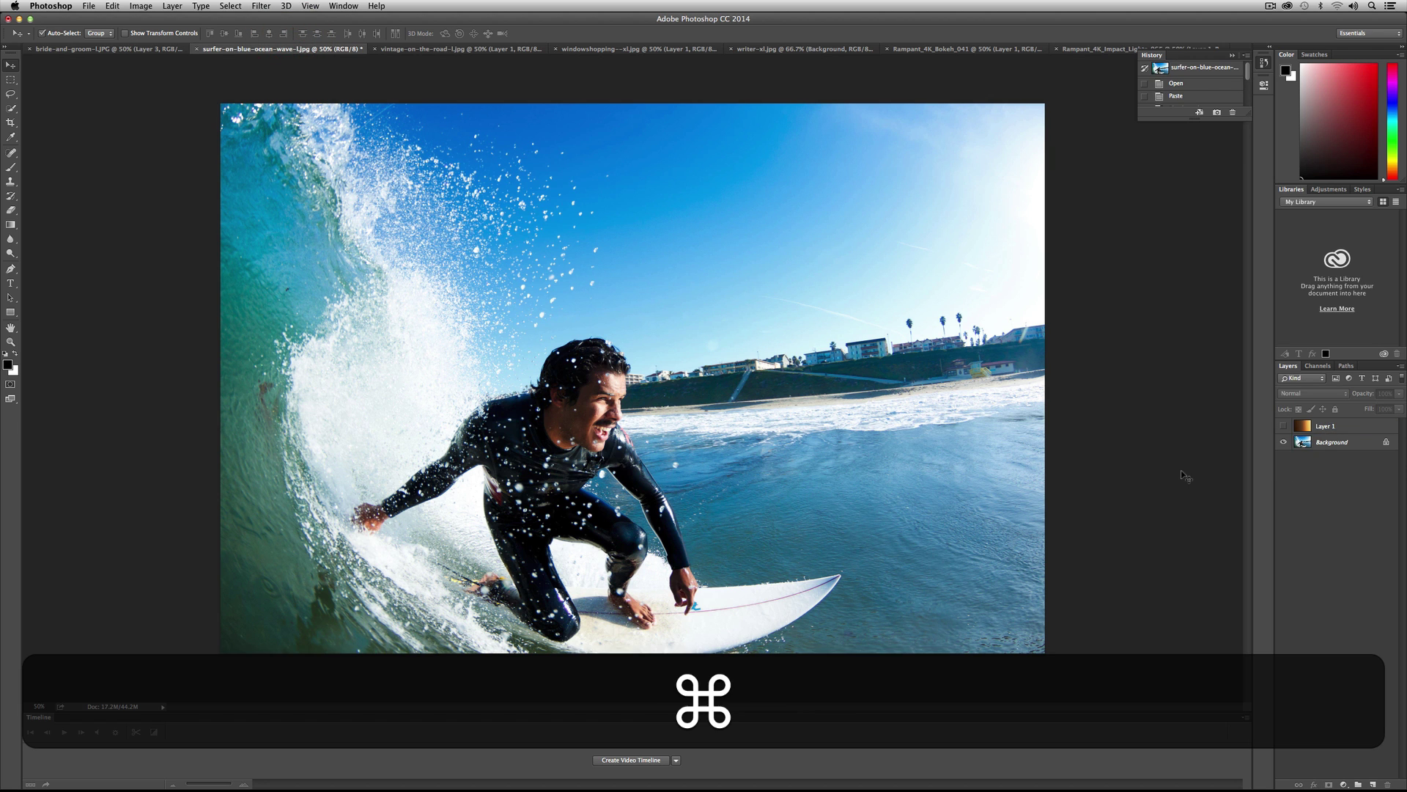
{"action": "key", "text": "super+v"}
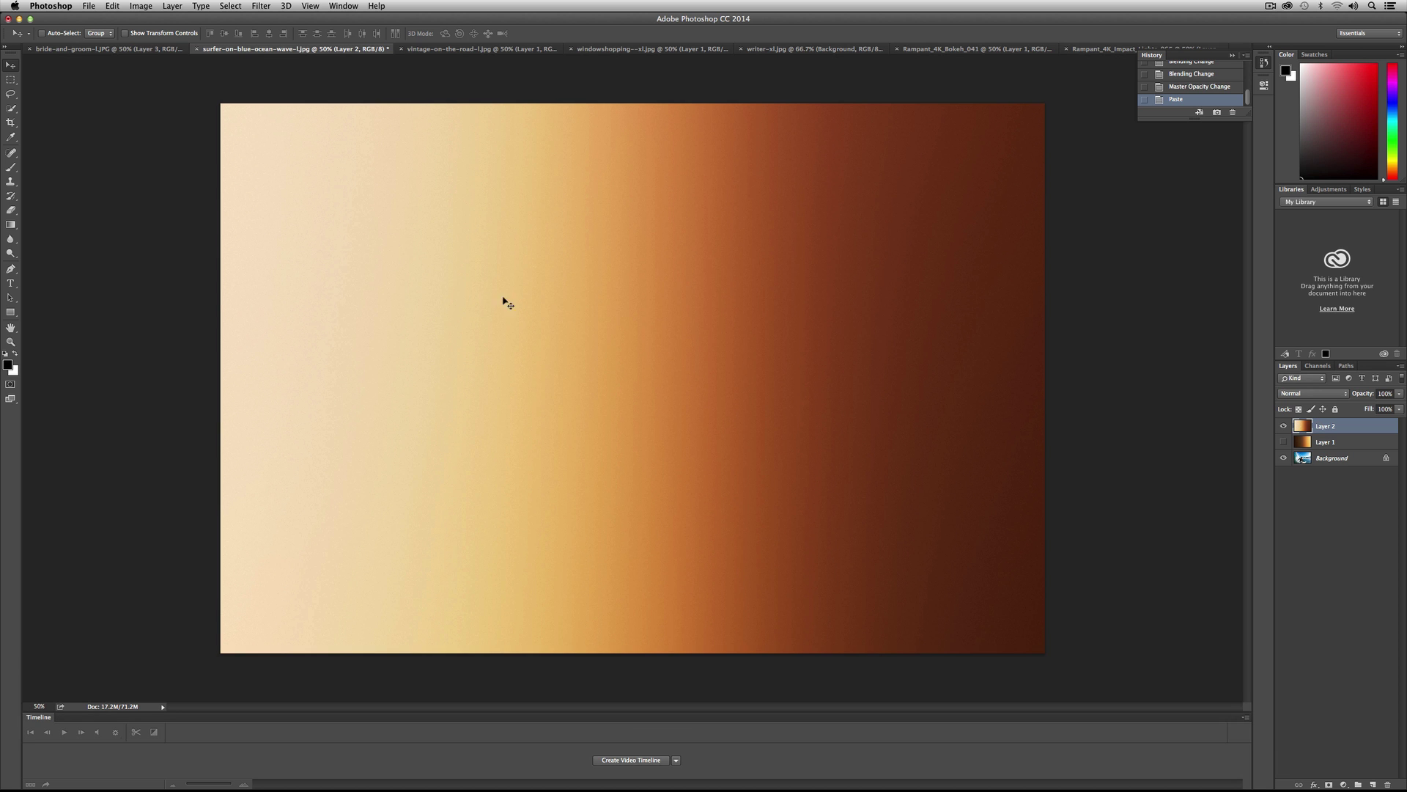
{"action": "left_click_drag", "start_coordinate": [502, 297], "coordinate": [609, 318]}
{"action": "left_click", "coordinate": [1312, 394]}
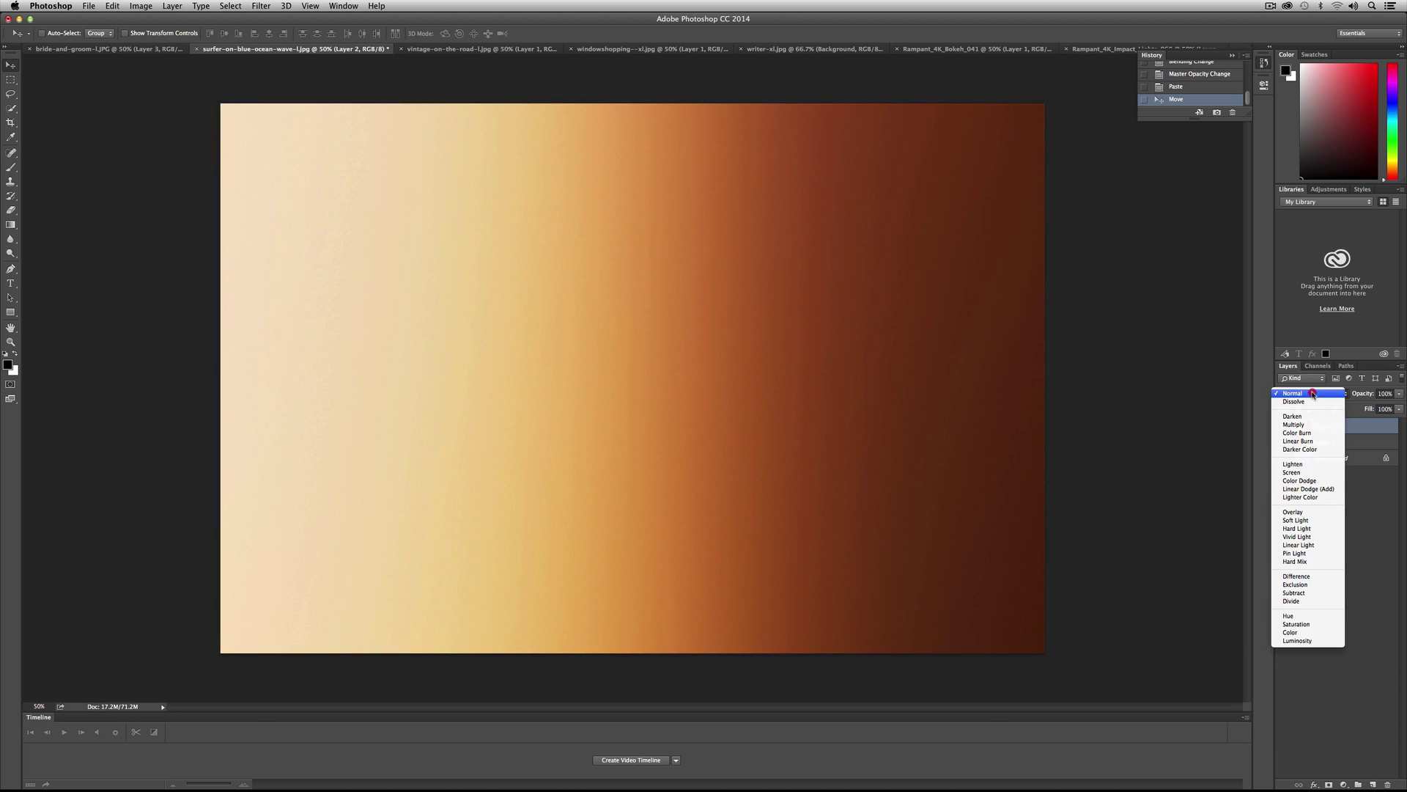
{"action": "left_click", "coordinate": [1297, 473]}
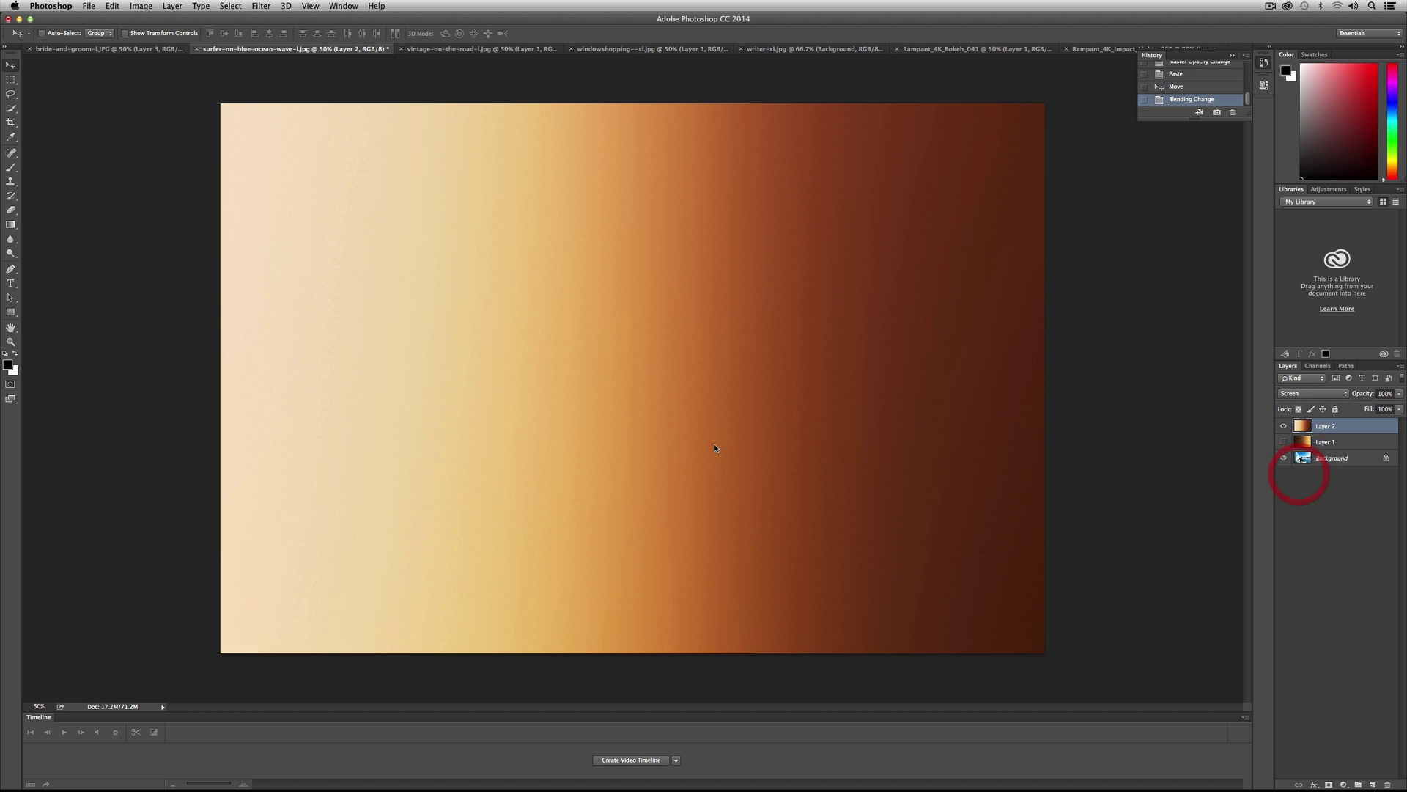
{"action": "left_click_drag", "start_coordinate": [593, 389], "coordinate": [301, 378]}
{"action": "left_click_drag", "start_coordinate": [424, 393], "coordinate": [416, 396]}
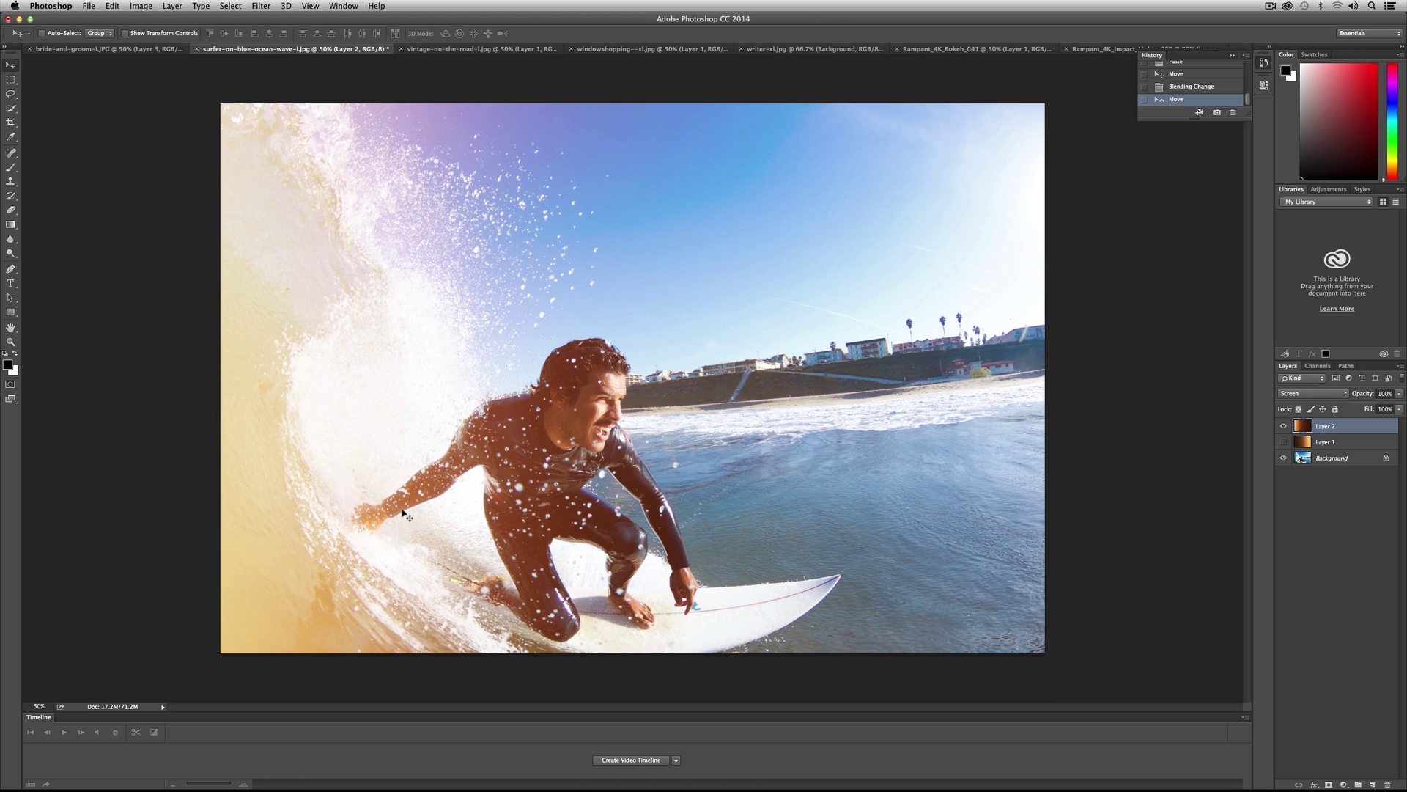
- Flip Layer 2's warm gradient end-to-end, shift it right, commit, and zoom to 50%
{"action": "key", "text": "super"}
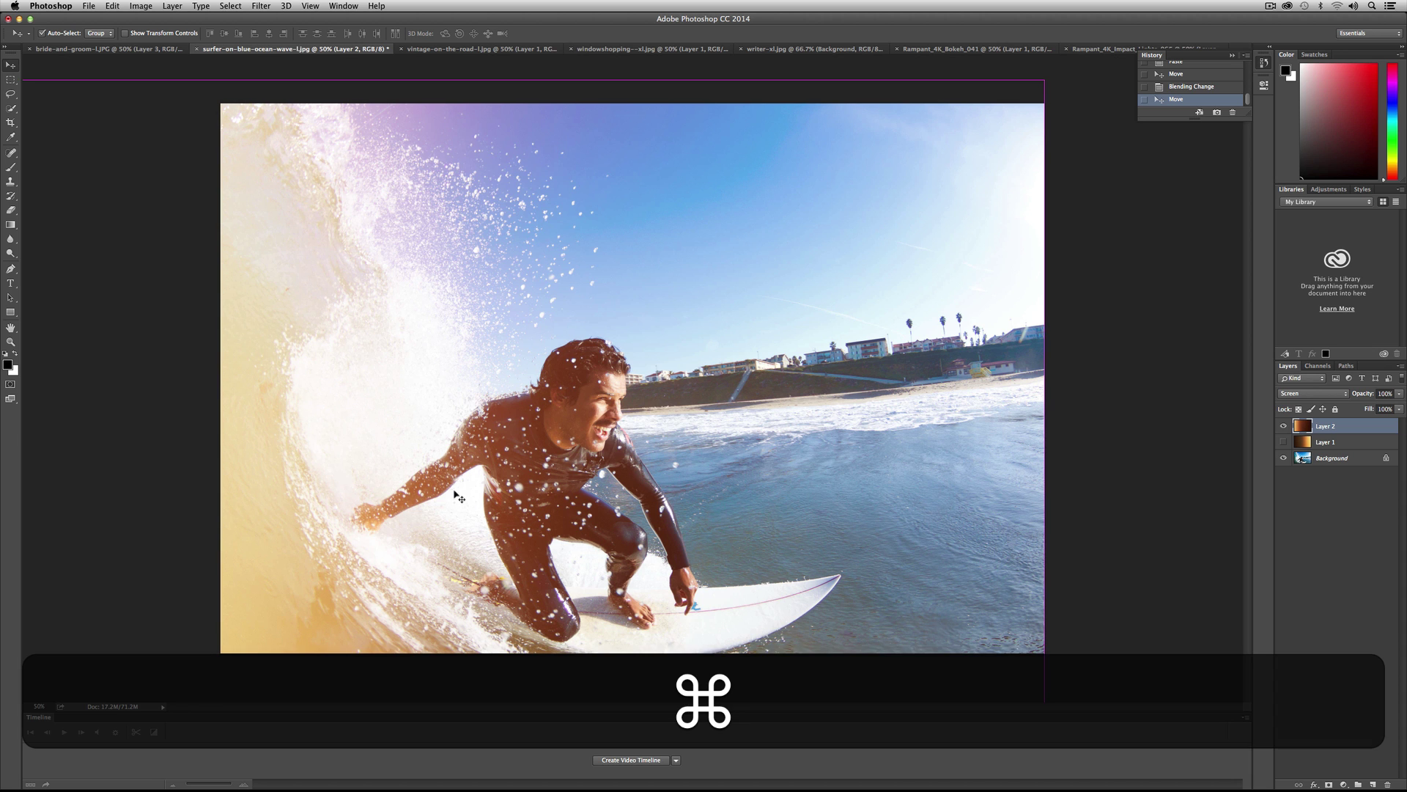
{"action": "left_click", "coordinate": [518, 486], "text": "alt"}
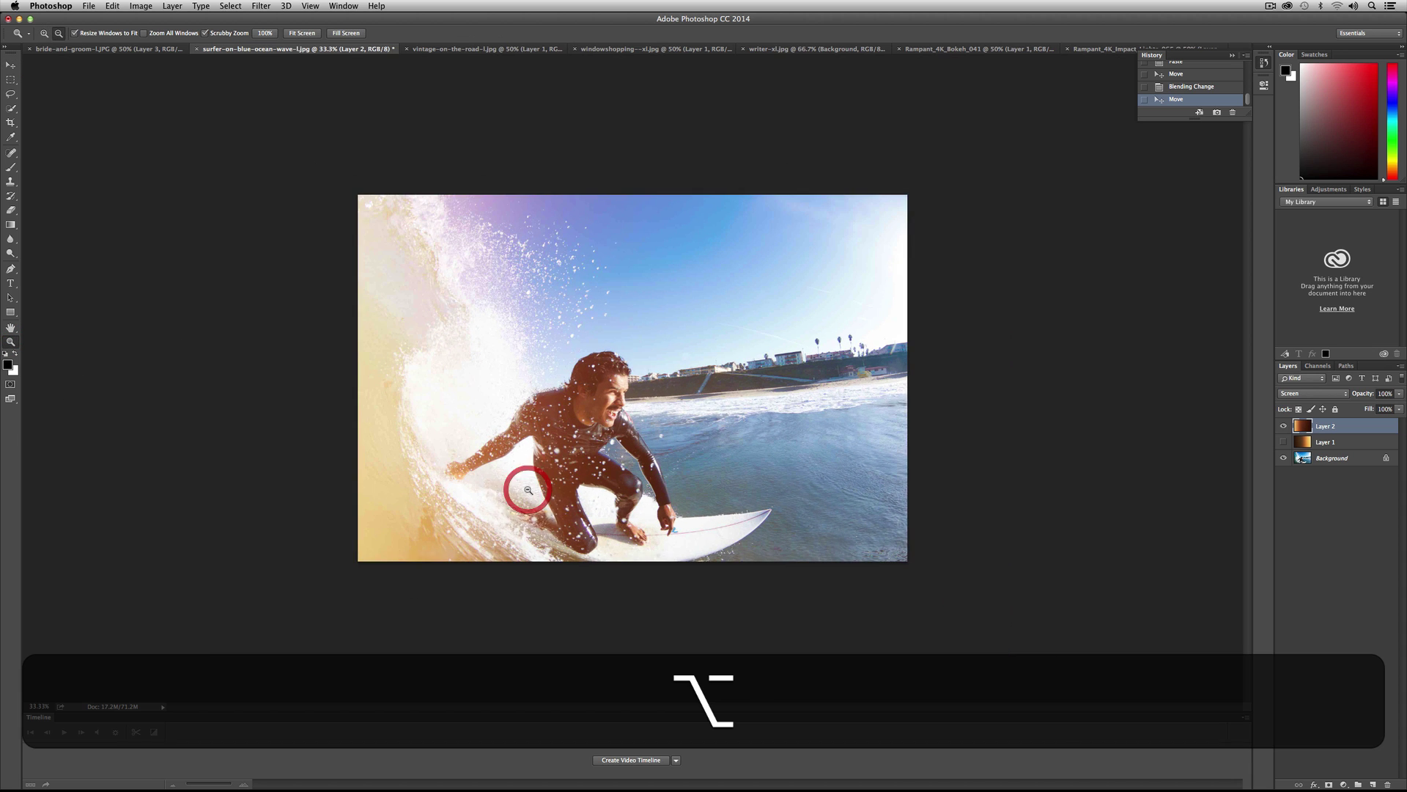
{"action": "key", "text": "alt+super+t"}
{"action": "left_click_drag", "start_coordinate": [170, 119], "coordinate": [975, 620]}
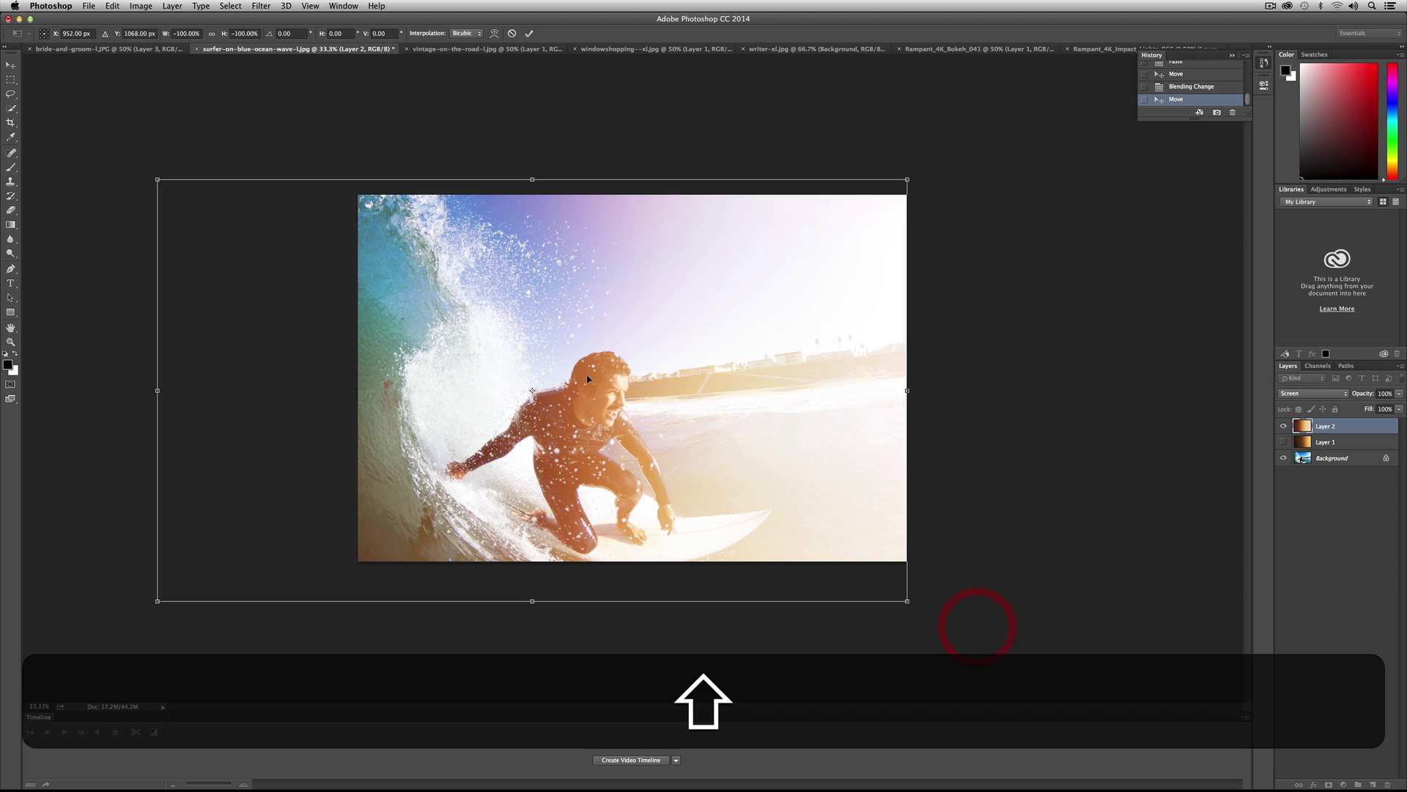
{"action": "left_click_drag", "start_coordinate": [586, 380], "coordinate": [860, 401]}
{"action": "double_click", "coordinate": [859, 401]}
{"action": "key", "text": "z"}
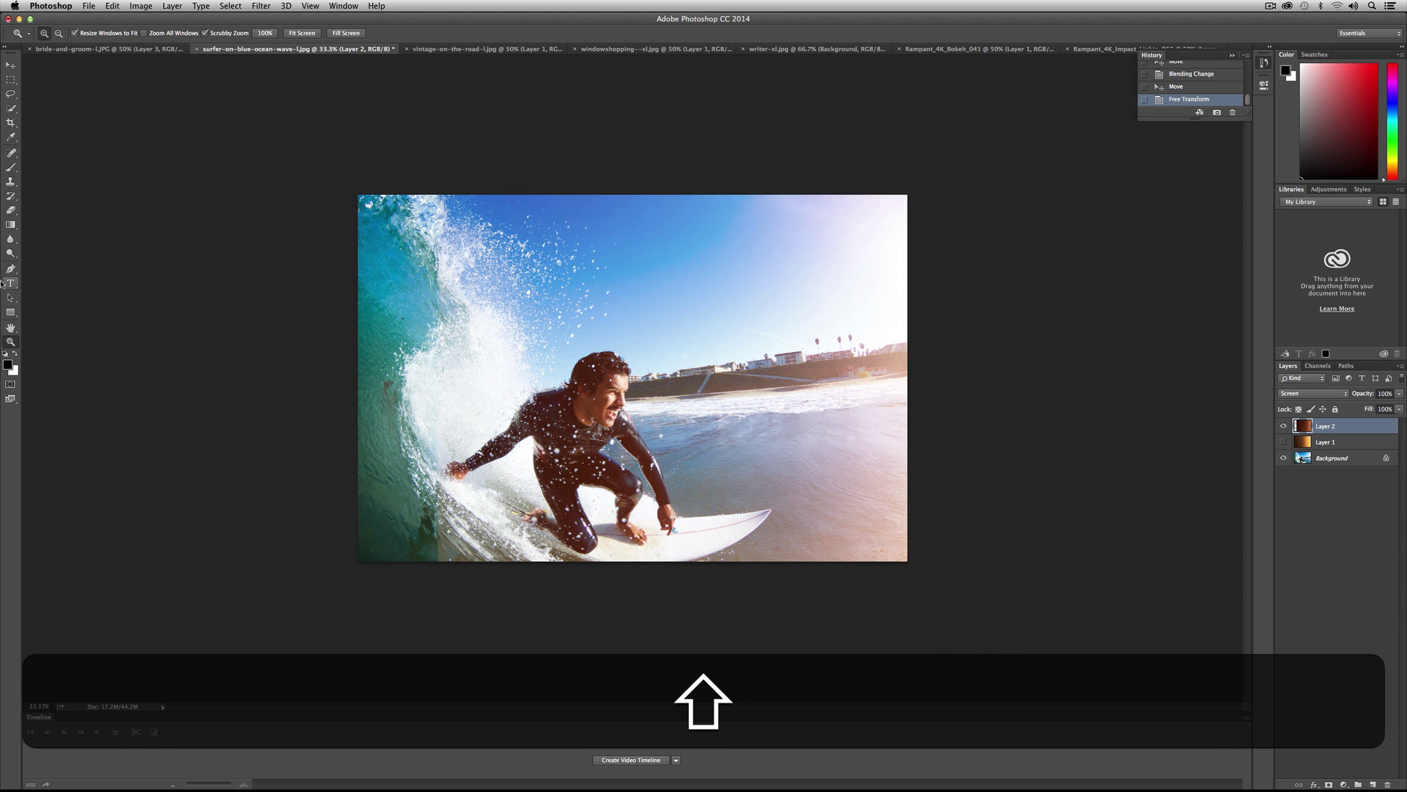
{"action": "left_click", "coordinate": [723, 463]}
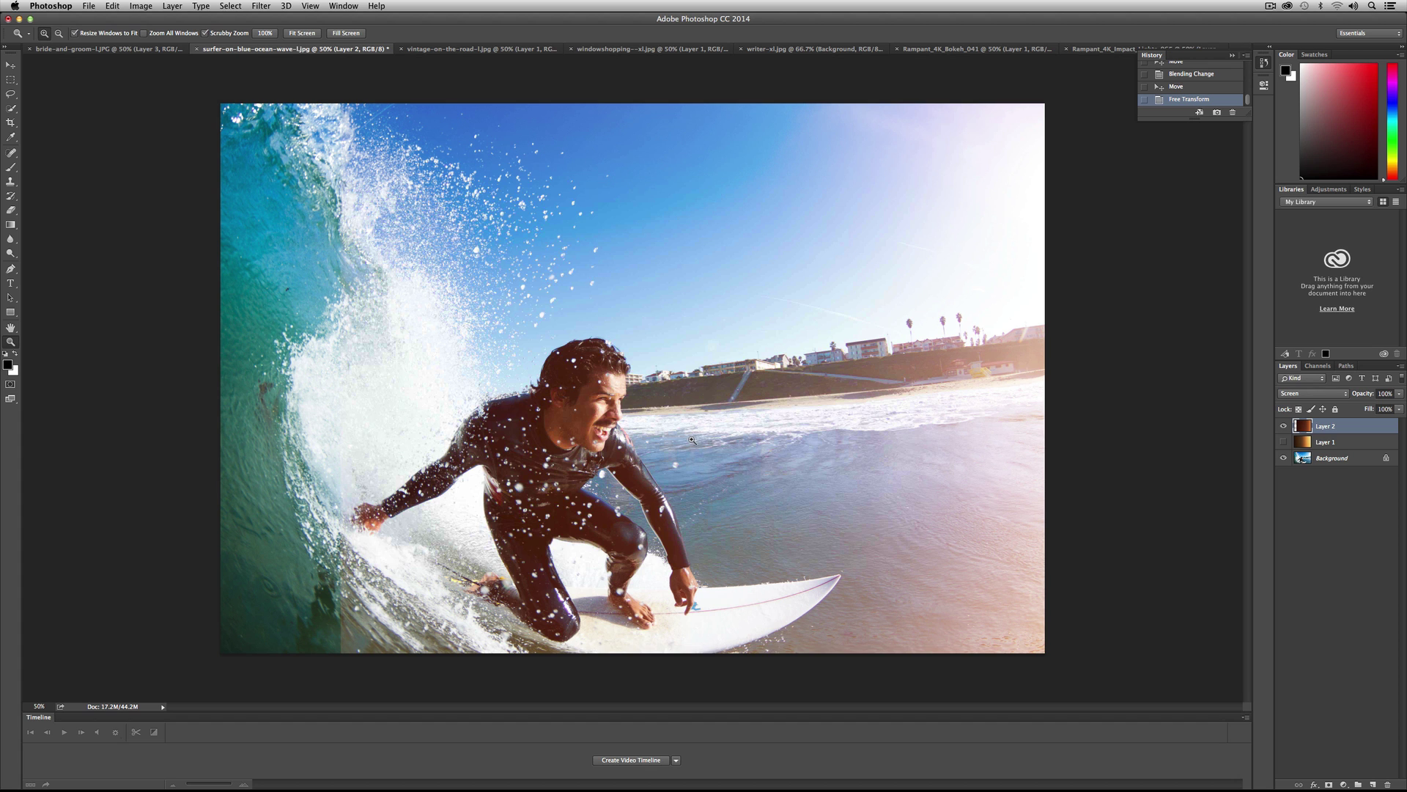
- Try Layer 2 in Overlay mode at 58% opacity, shifted left, and compare it on and off
{"action": "left_click", "coordinate": [1306, 396]}
{"action": "left_click", "coordinate": [1279, 433]}
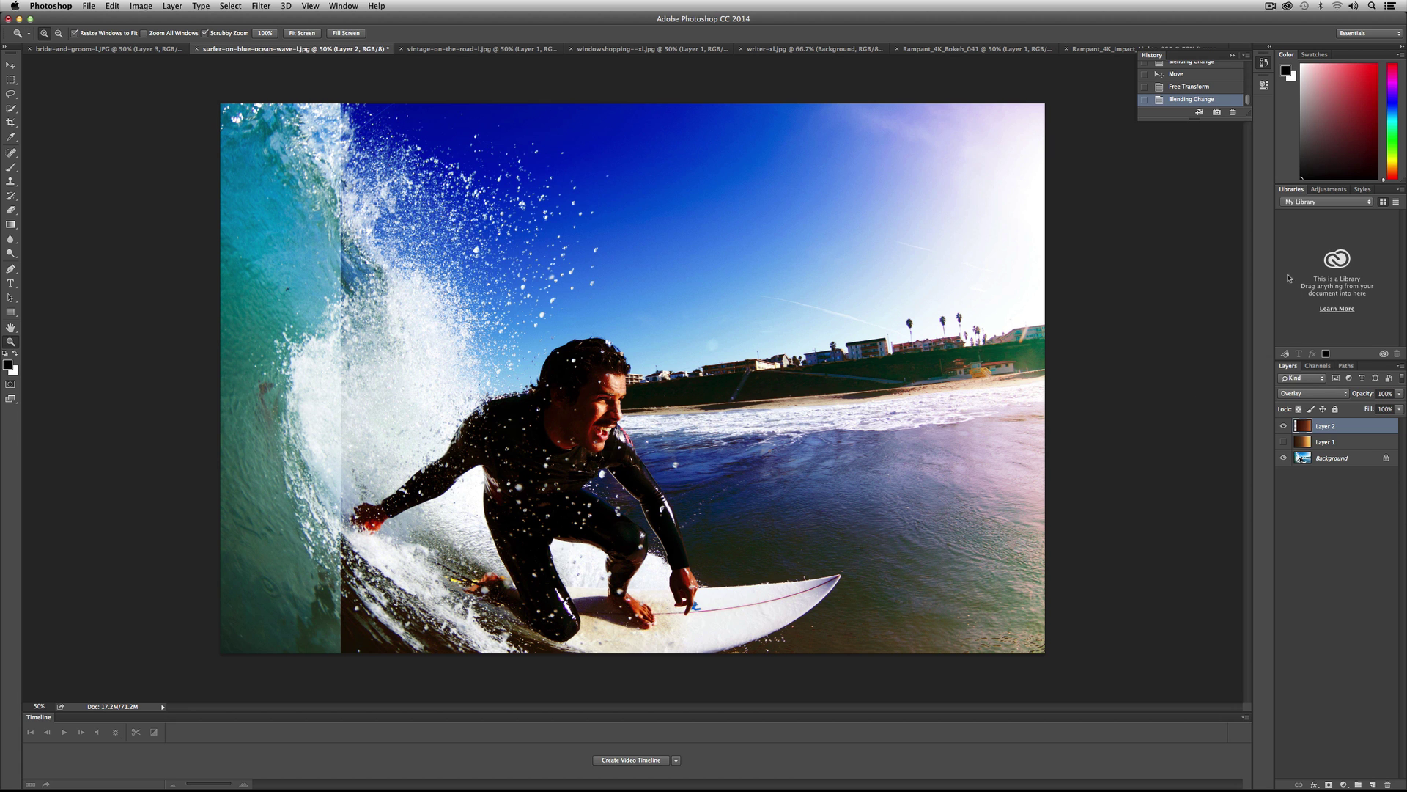
{"action": "left_click", "coordinate": [11, 65]}
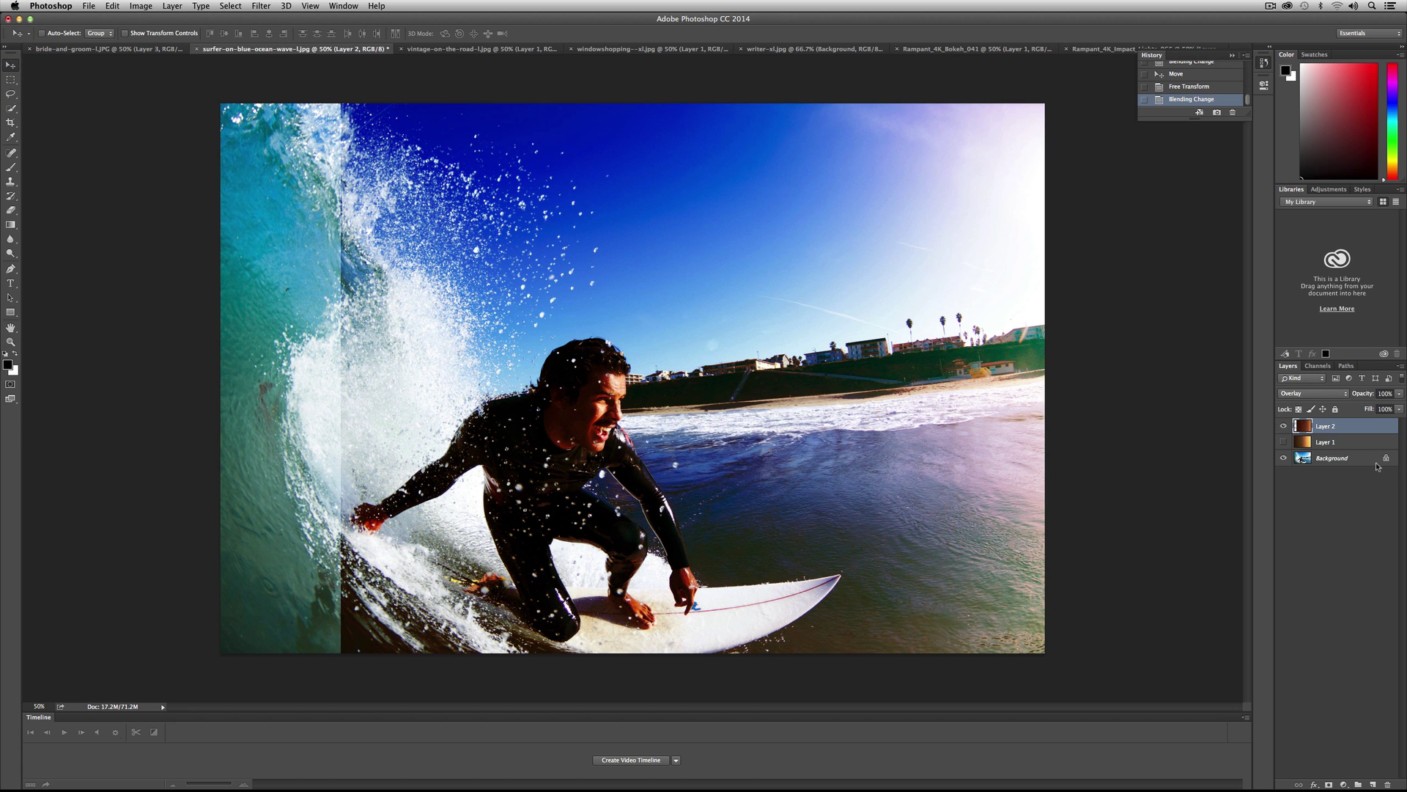
{"action": "left_click", "coordinate": [1398, 393]}
{"action": "left_click_drag", "start_coordinate": [1399, 404], "coordinate": [1378, 404]}
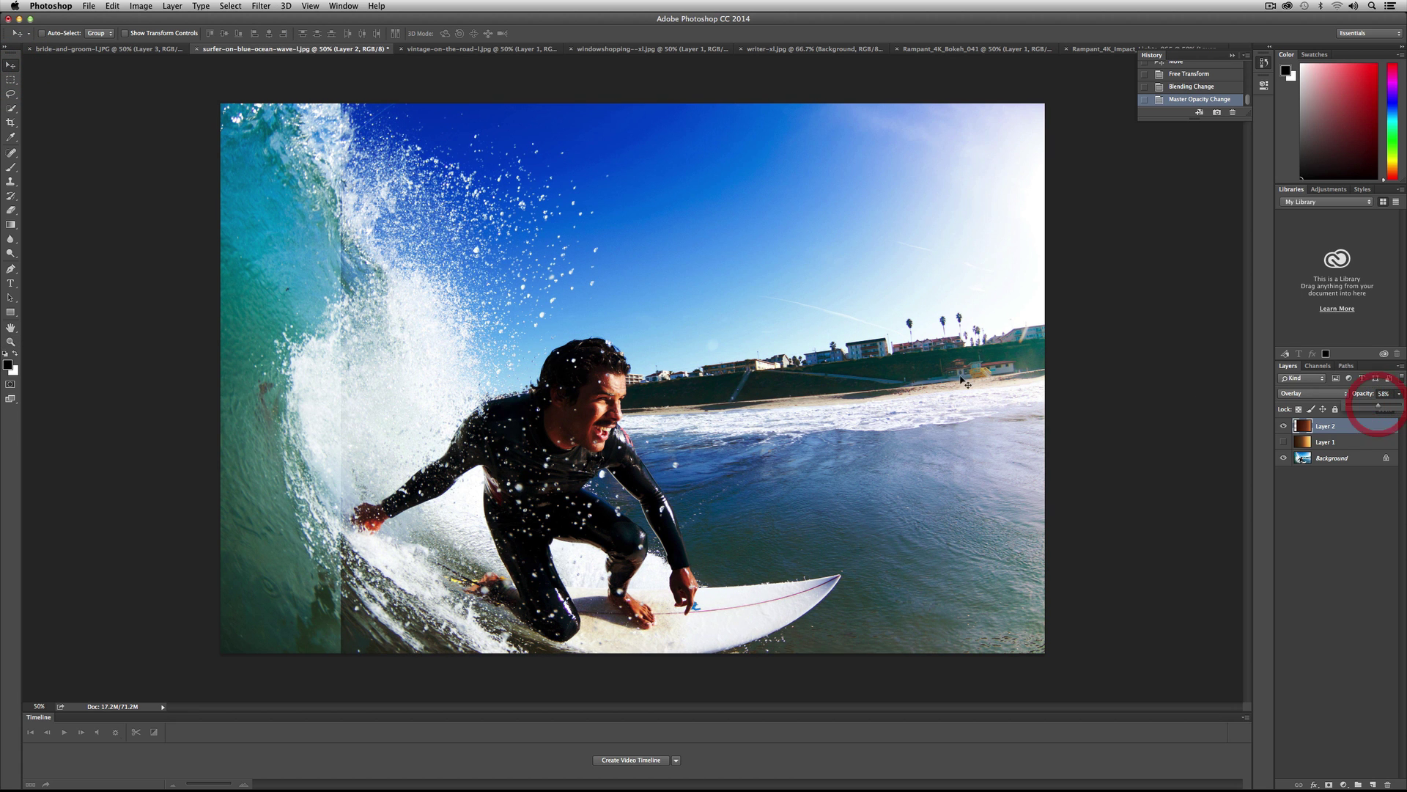
{"action": "left_click_drag", "start_coordinate": [902, 400], "coordinate": [737, 382]}
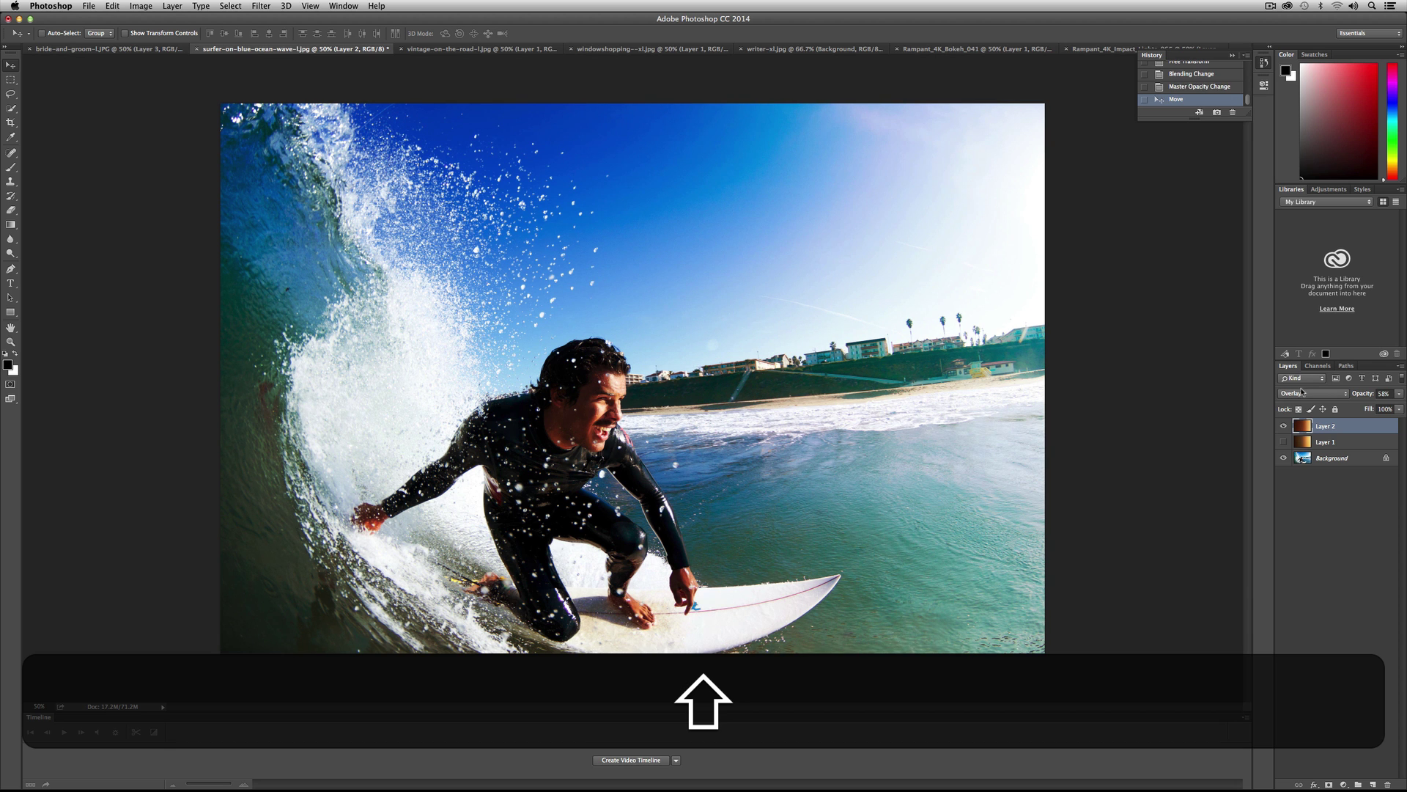
{"action": "left_click", "coordinate": [1284, 425]}
{"action": "left_click", "coordinate": [1284, 426]}
- Compare Screen and Linear Dodge (Add) at 94% opacity, settle on Screen, and move the glow right
{"action": "left_click", "coordinate": [1312, 393]}
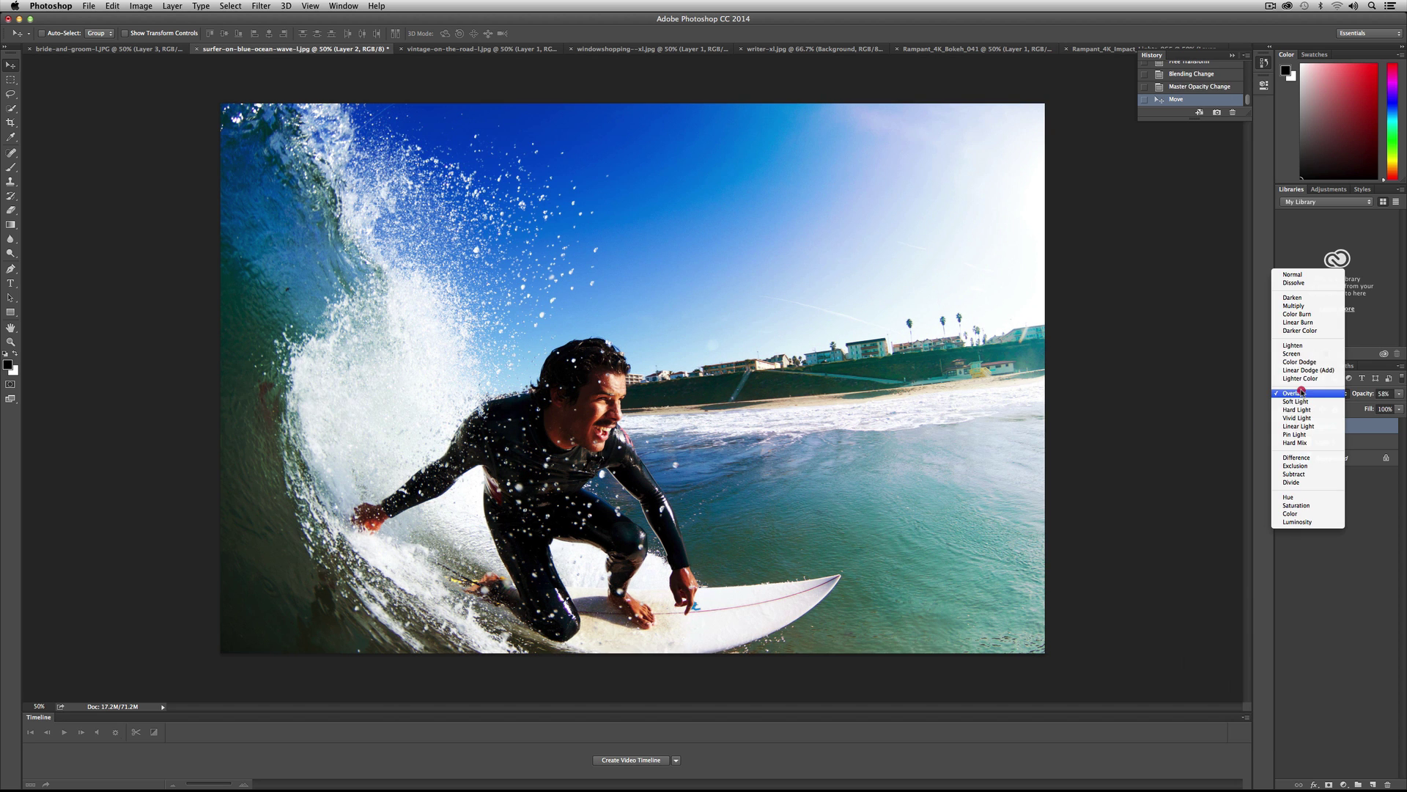
{"action": "left_click", "coordinate": [1302, 355]}
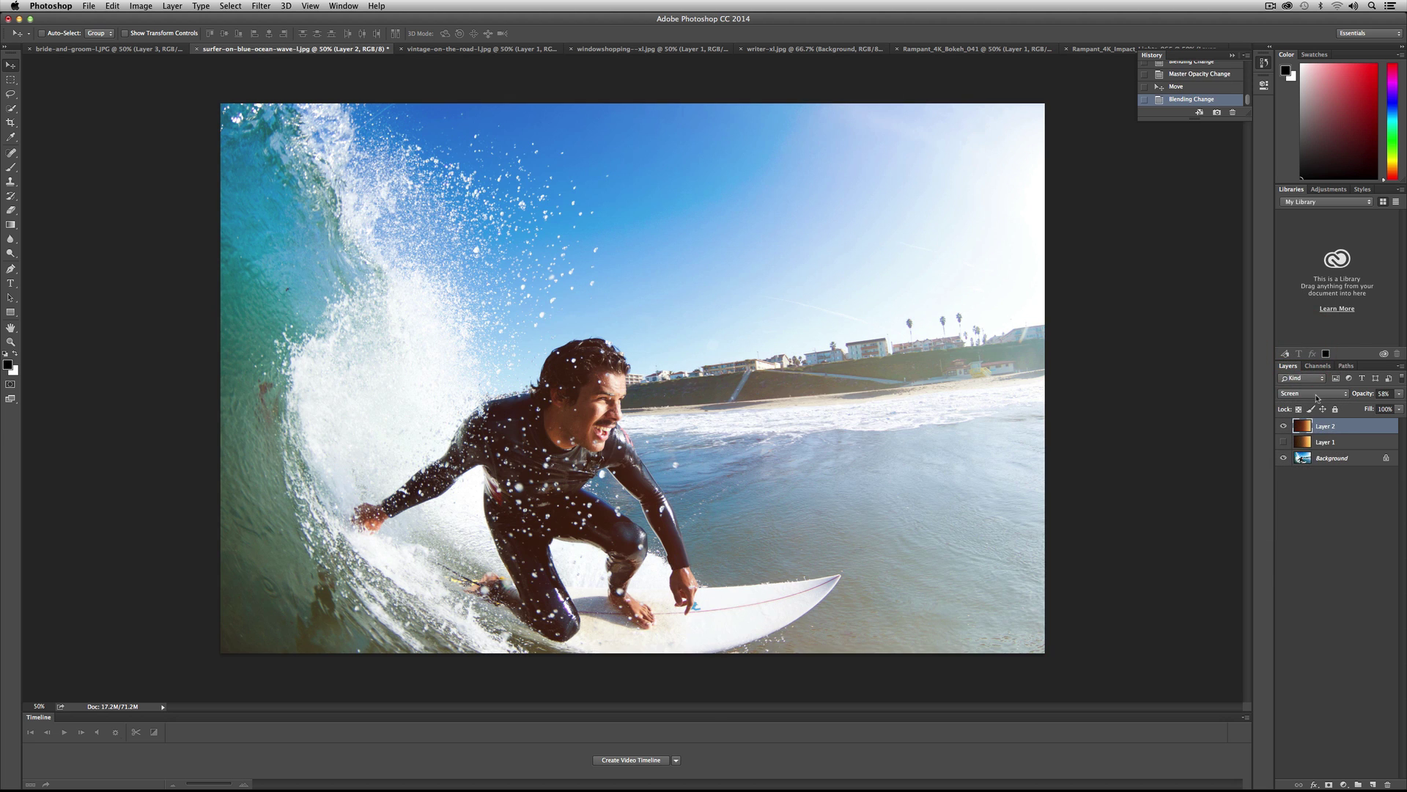
{"action": "left_click", "coordinate": [1312, 393]}
{"action": "left_click", "coordinate": [1316, 411]}
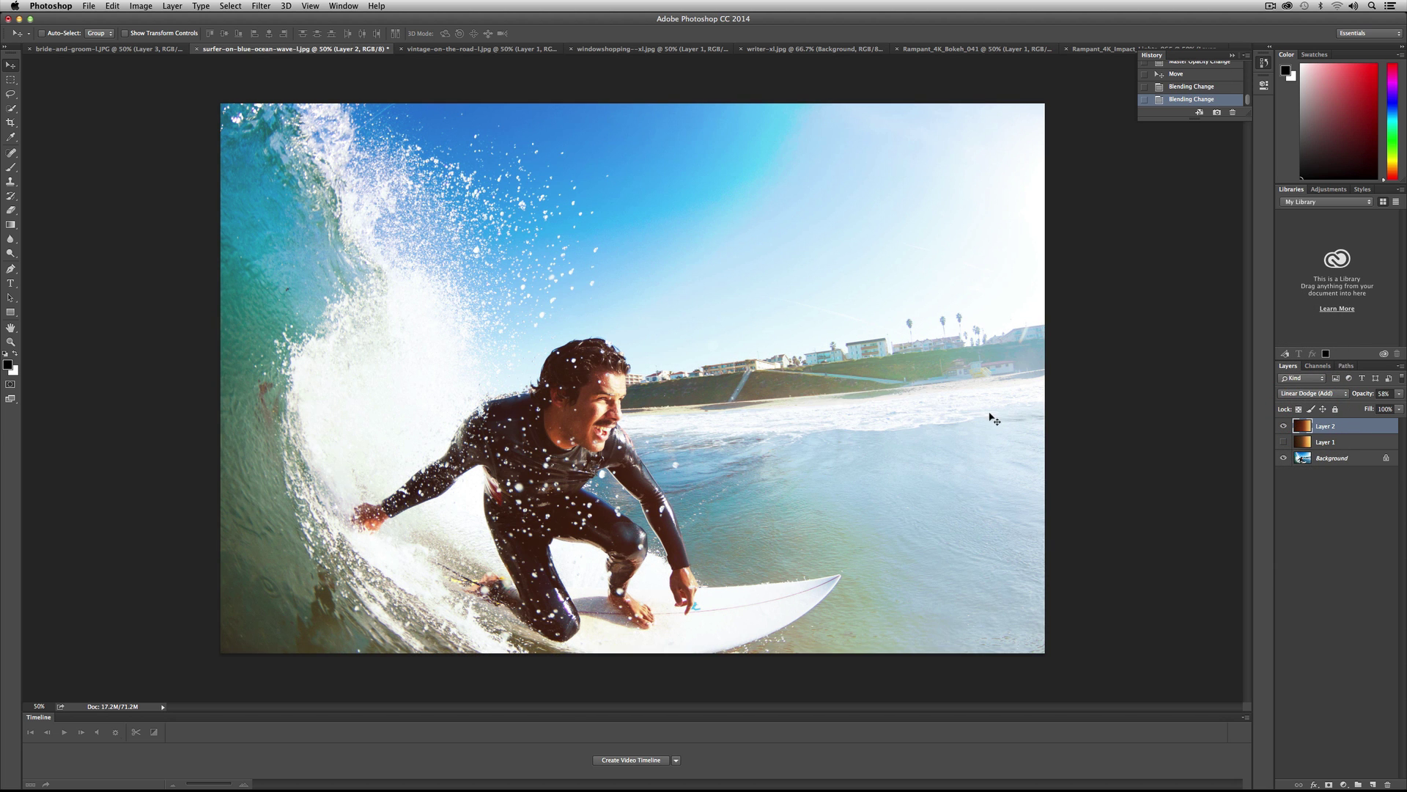
{"action": "mouse_move", "coordinate": [986, 415]}
{"action": "left_mouse_down"}
{"action": "mouse_move", "coordinate": [607, 378]}
{"action": "mouse_move", "coordinate": [807, 401]}
{"action": "left_mouse_up"}
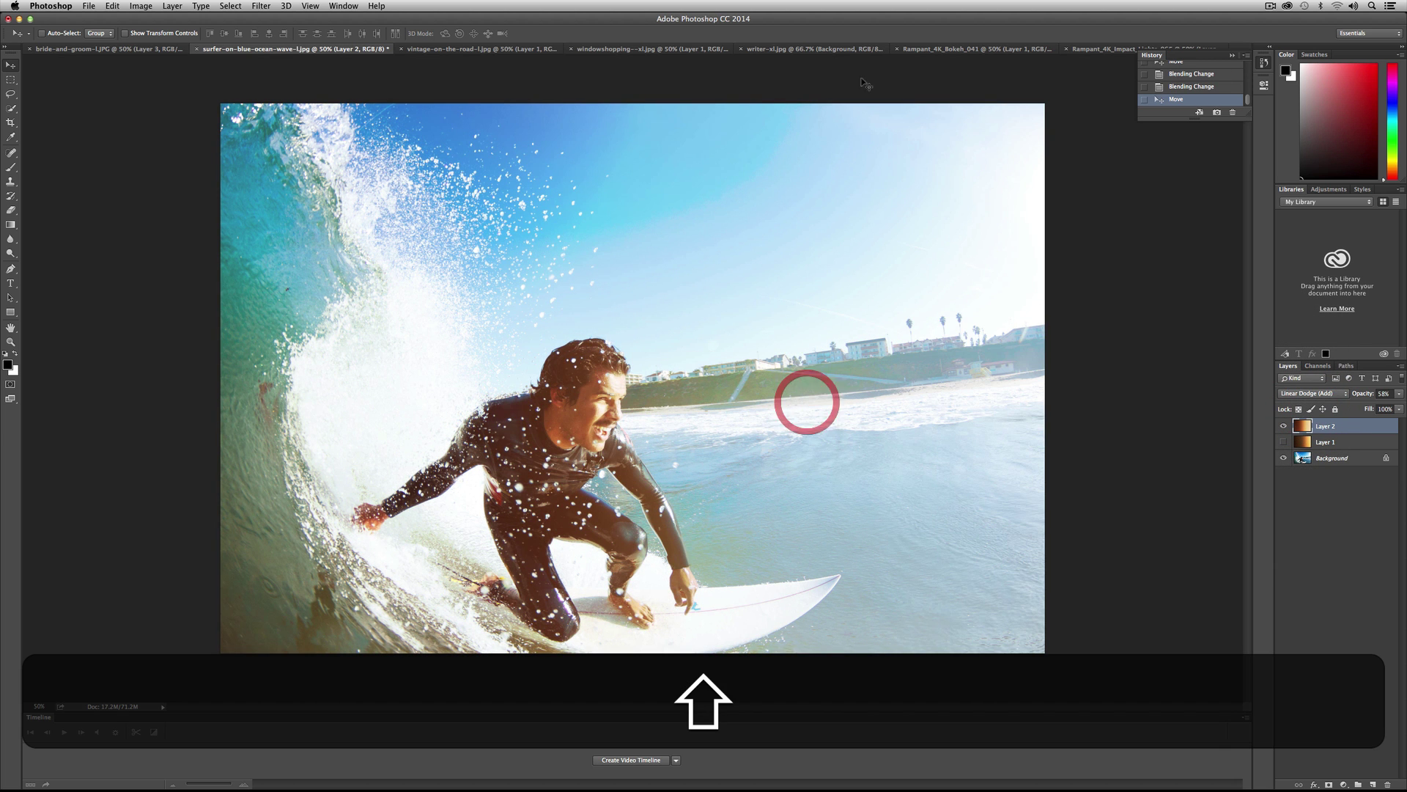
{"action": "left_click", "coordinate": [1283, 425]}
{"action": "left_click", "coordinate": [1283, 425]}
{"action": "left_click_drag", "start_coordinate": [1398, 394], "coordinate": [1401, 407]}
{"action": "left_click", "coordinate": [1328, 394]}
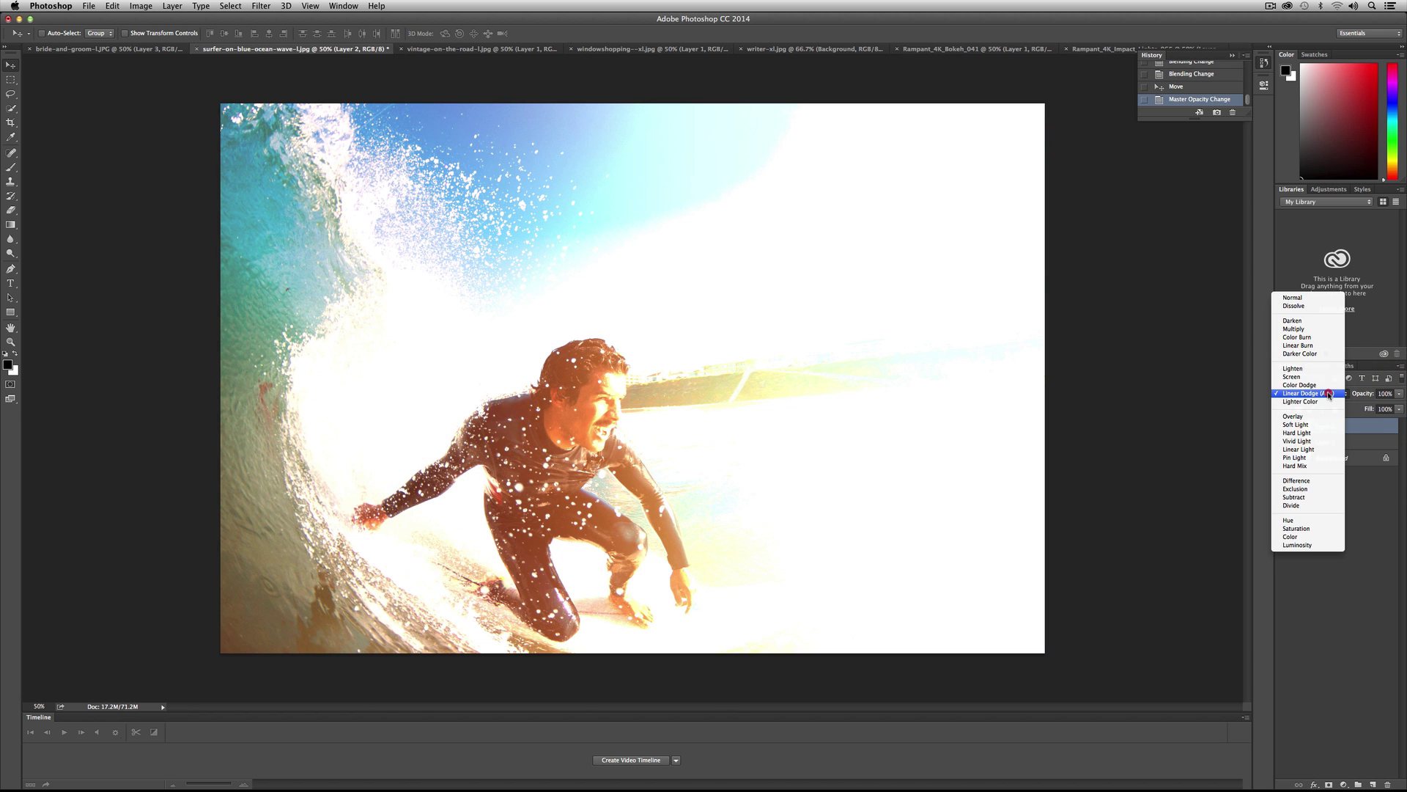
{"action": "left_click", "coordinate": [1326, 373]}
{"action": "left_click_drag", "start_coordinate": [682, 402], "coordinate": [922, 419]}
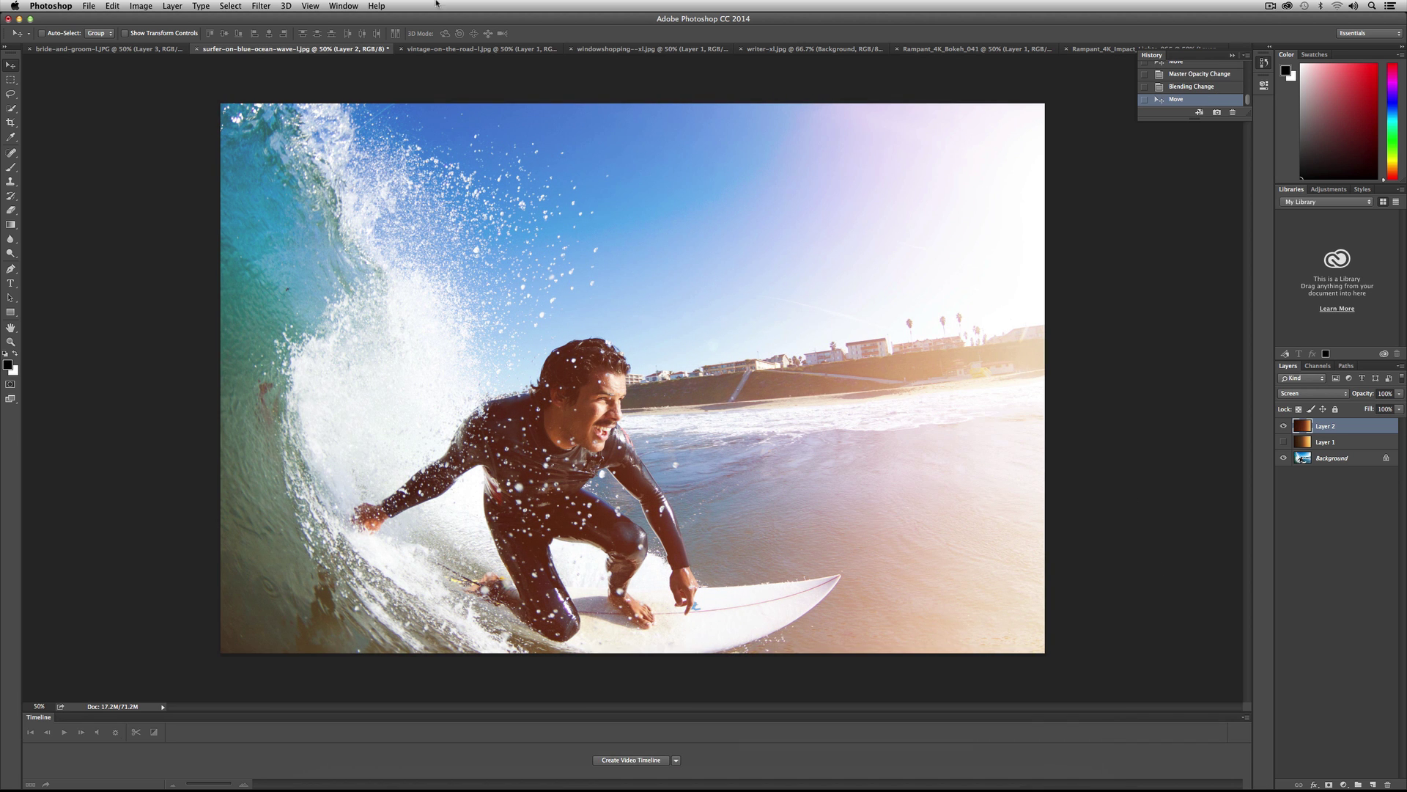
- Switch to the vintage-on-the-road photo and show its pink Layer 1 light leak
{"action": "left_click", "coordinate": [432, 48]}
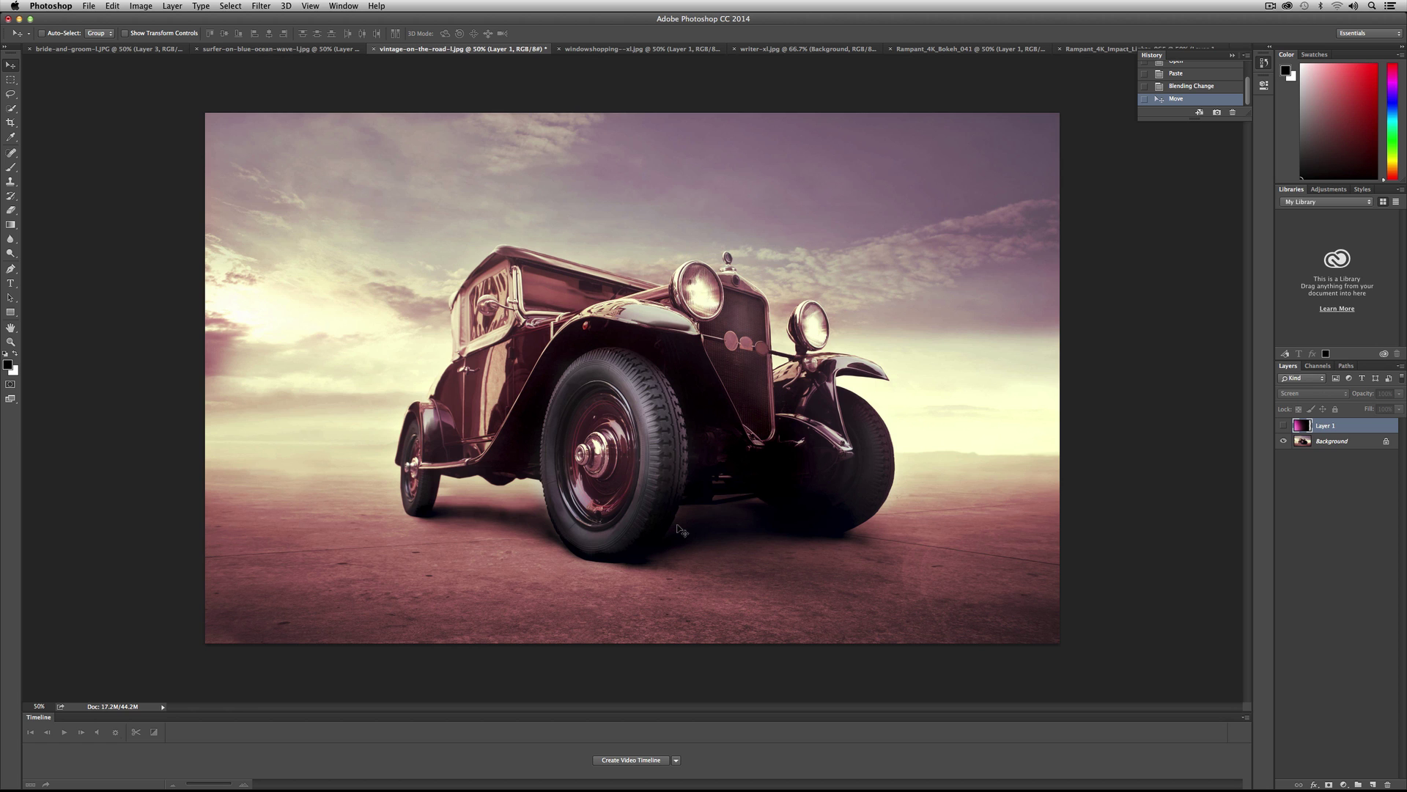
{"action": "left_click", "coordinate": [1283, 425]}
{"action": "left_click", "coordinate": [1283, 425]}
{"action": "left_click", "coordinate": [1283, 425]}
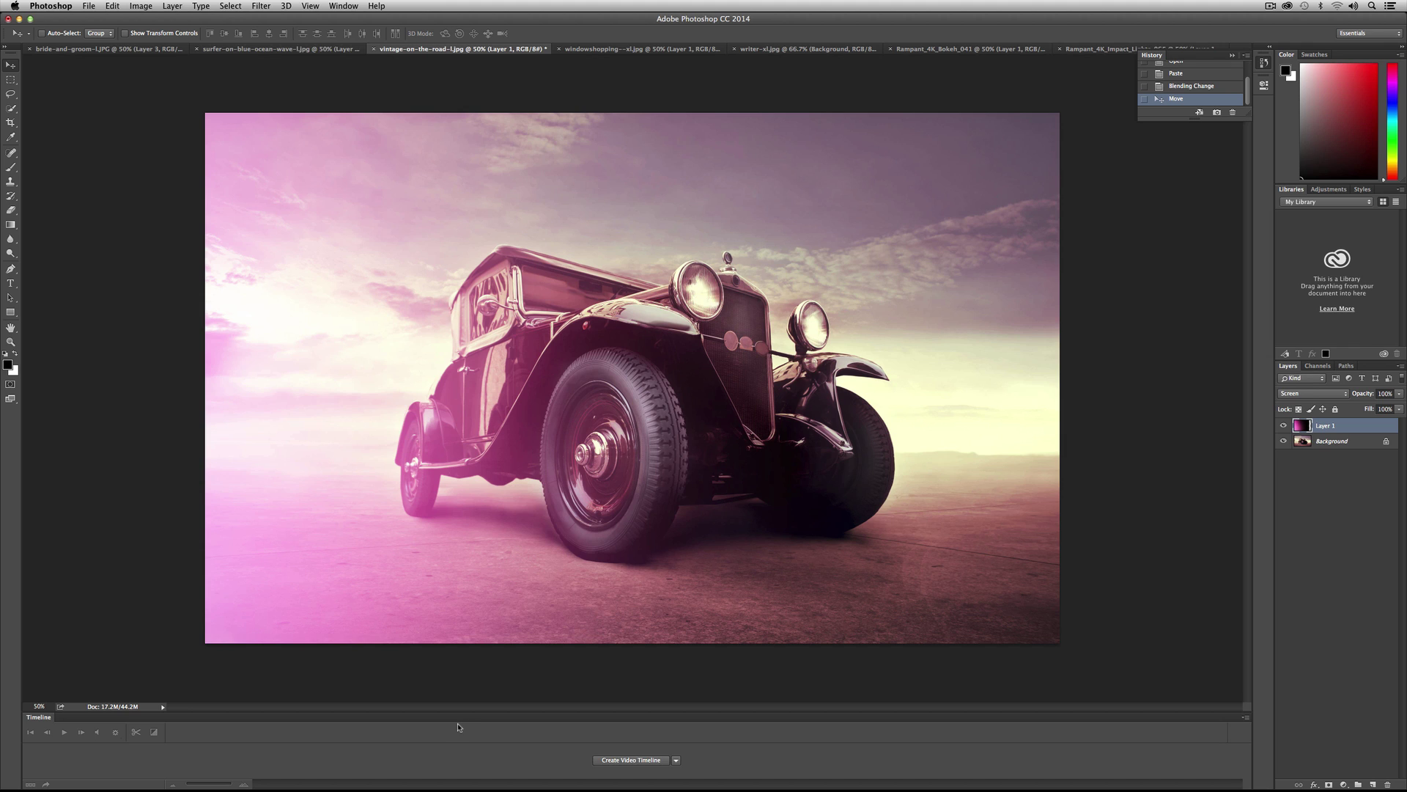
- Open the Rampant_4K_Flash_Transitions_018.mov clip from File > Open
{"action": "left_click", "coordinate": [89, 5]}
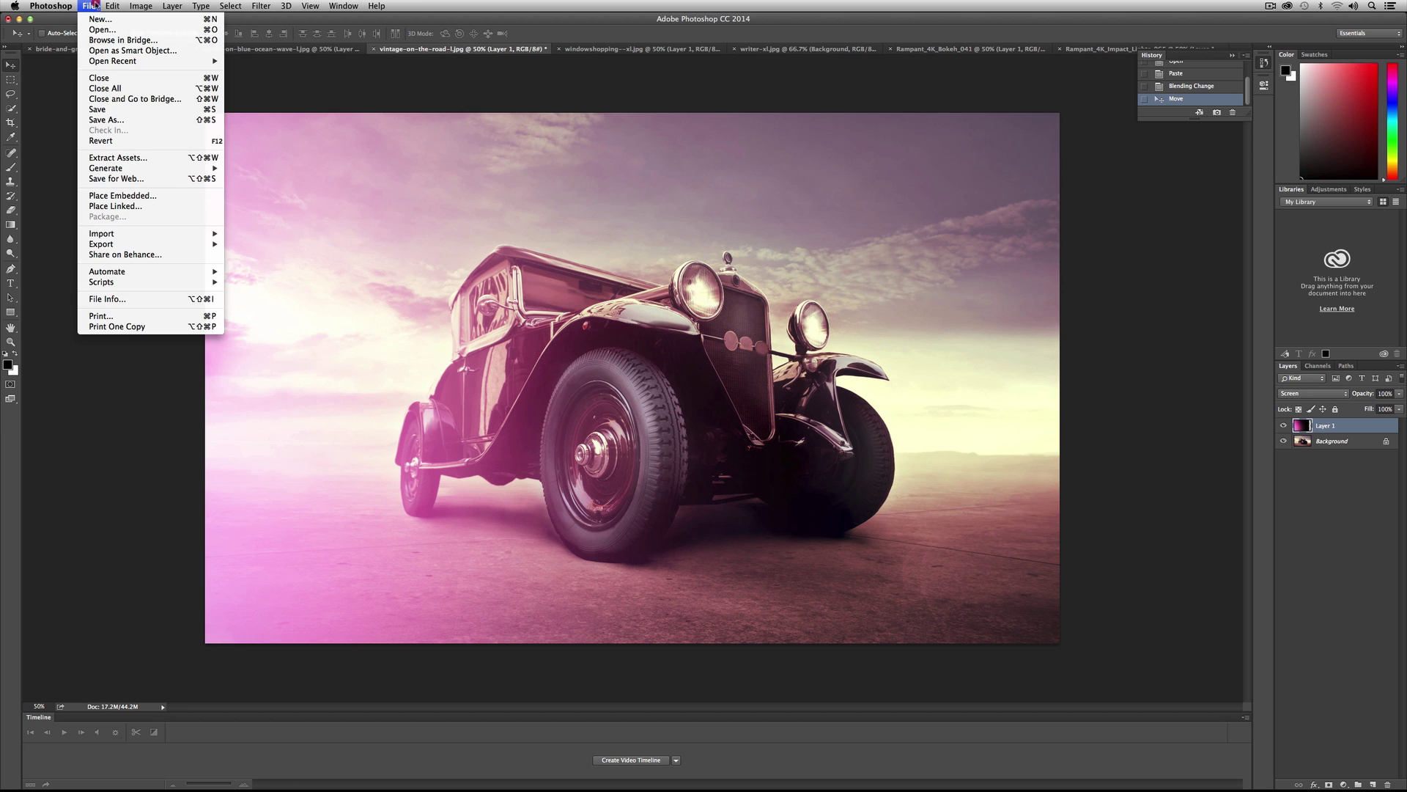
{"action": "left_click", "coordinate": [102, 30]}
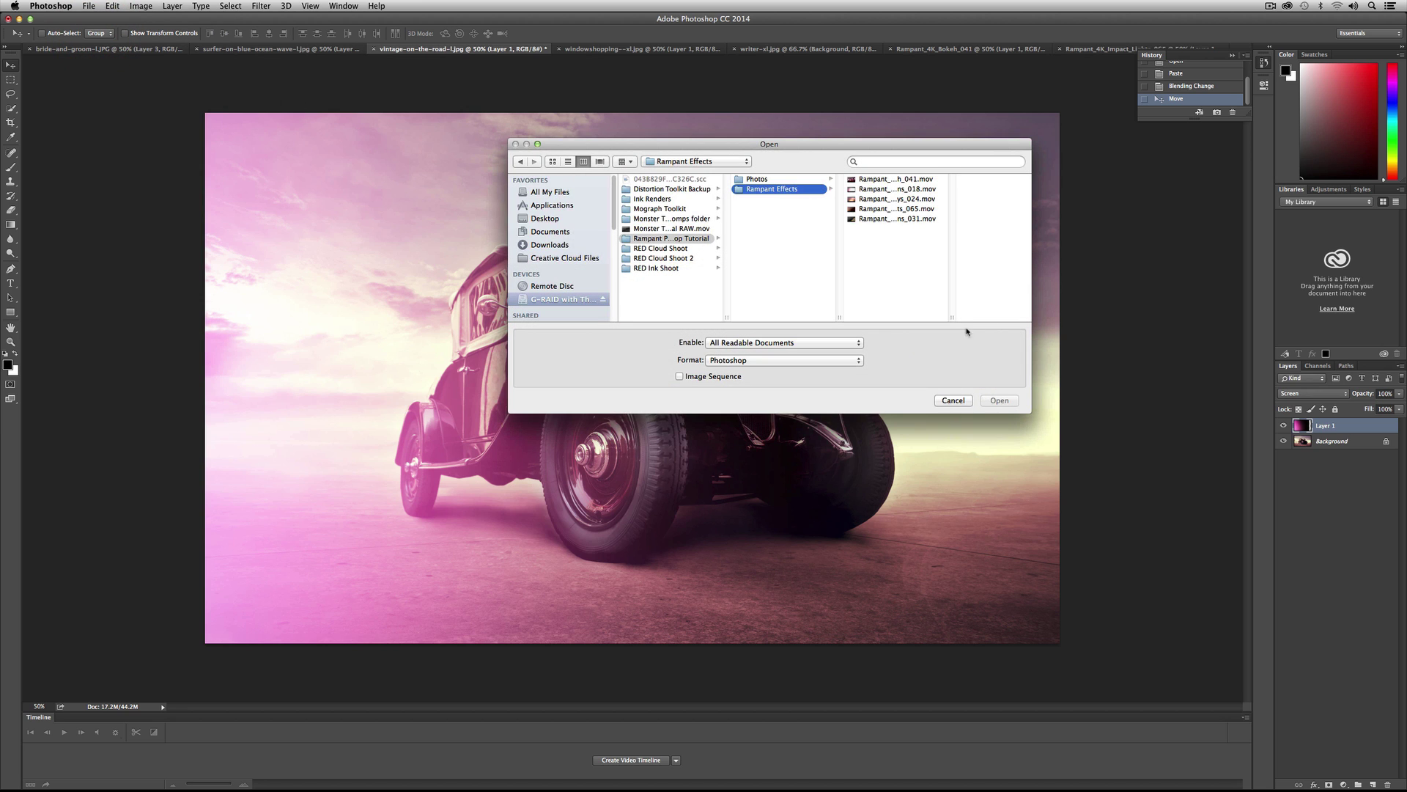
{"action": "left_click_drag", "start_coordinate": [949, 315], "coordinate": [1022, 315]}
{"action": "left_click_drag", "start_coordinate": [1029, 411], "coordinate": [1062, 411]}
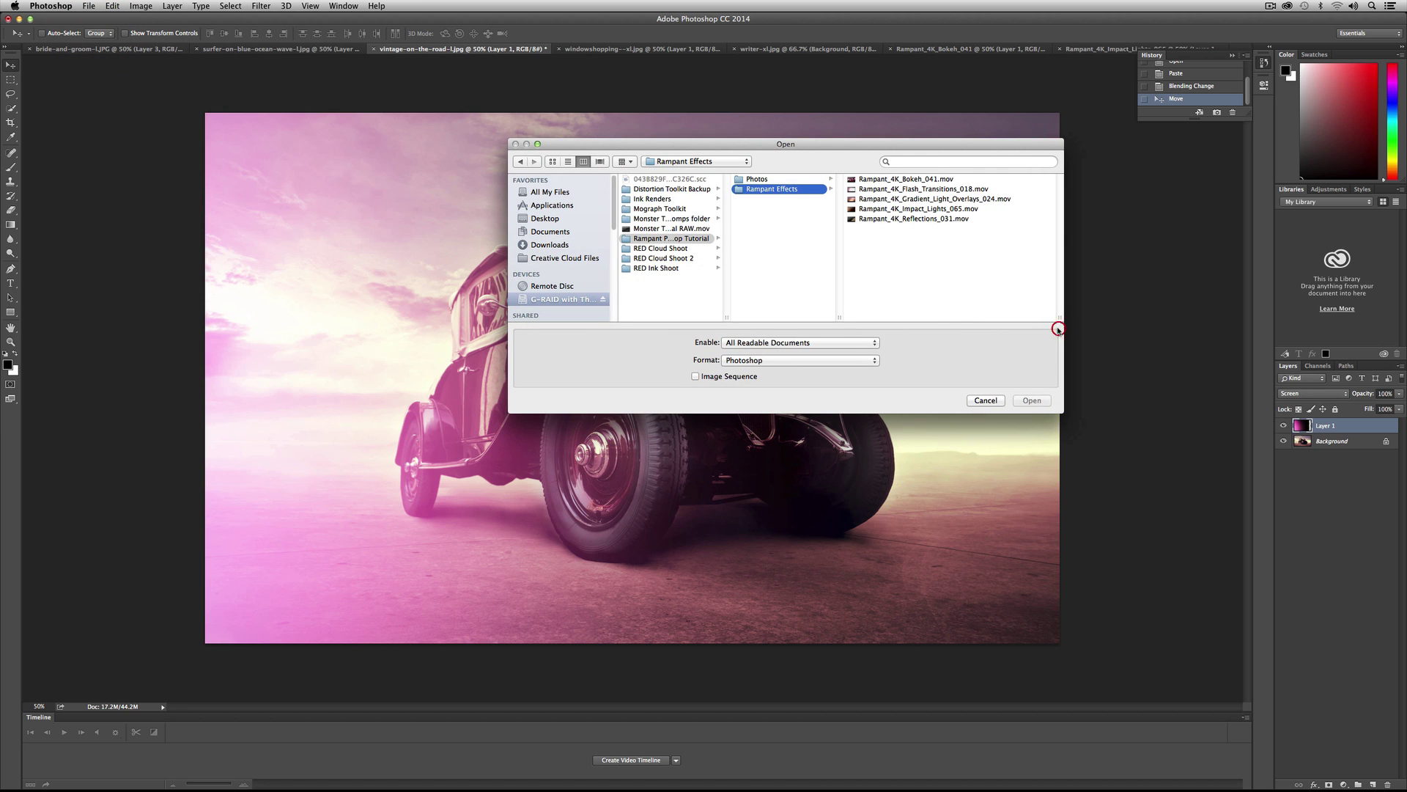
{"action": "left_click", "coordinate": [944, 189]}
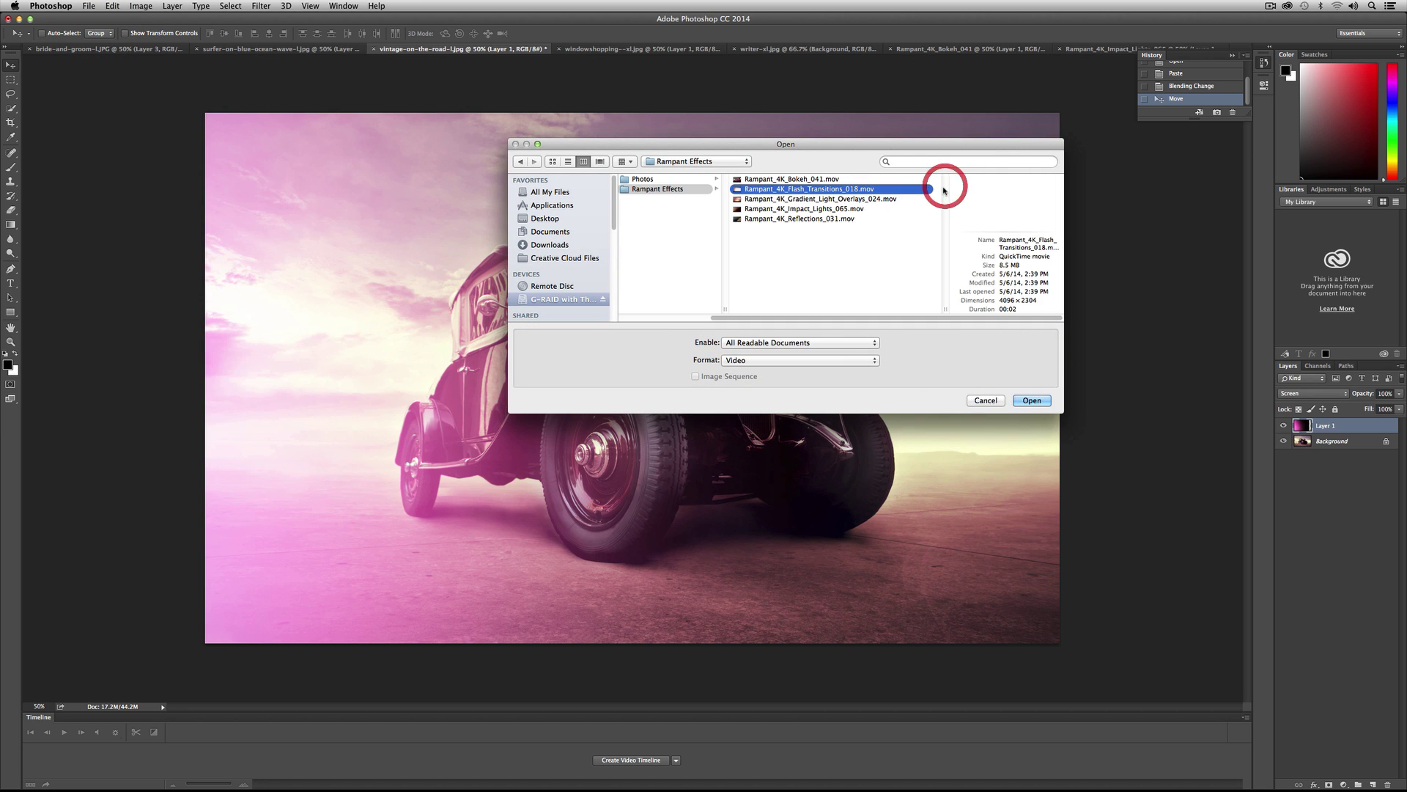
{"action": "left_click", "coordinate": [1040, 401]}
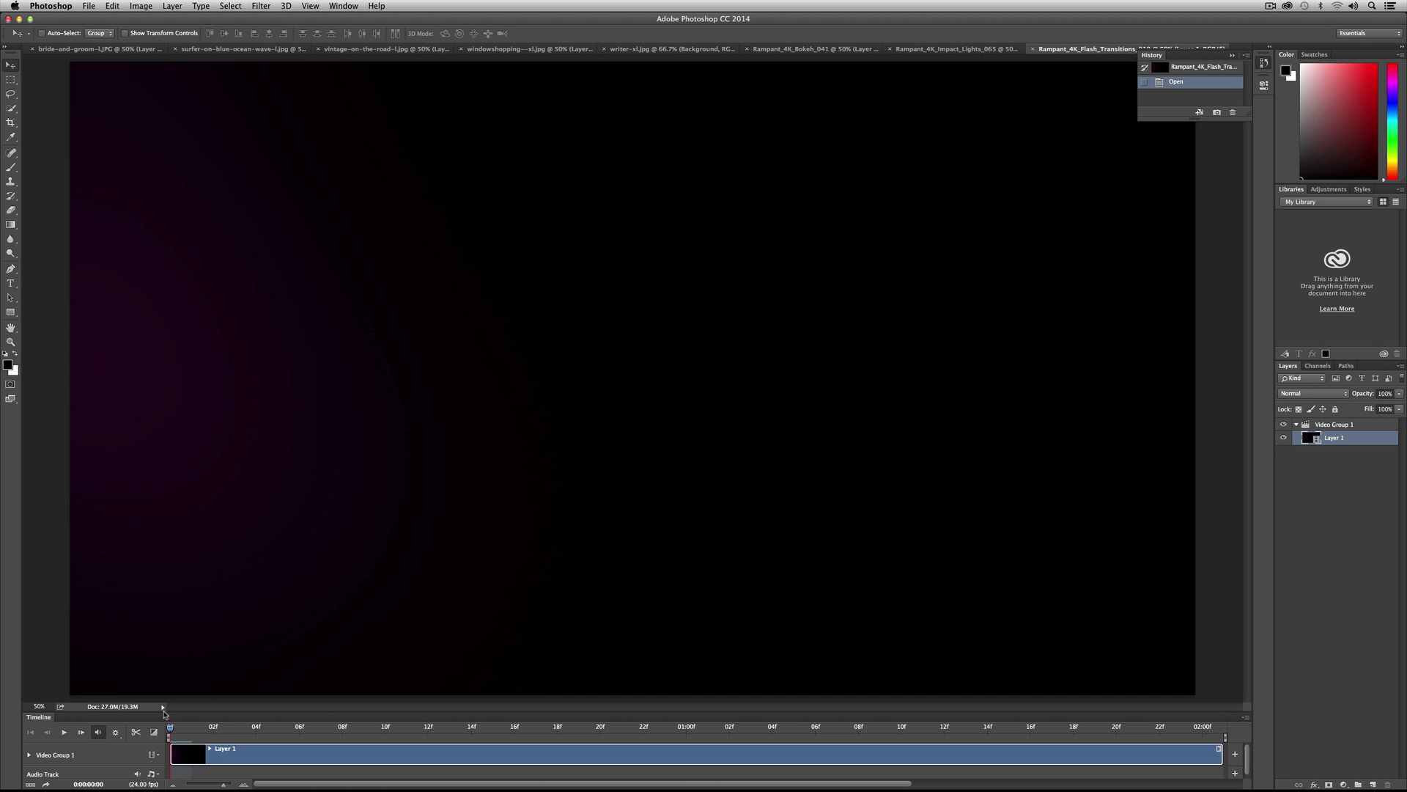
- Stop the clip on a pink flash frame near frame 6 and copy the whole frame
{"action": "key", "text": "space"}
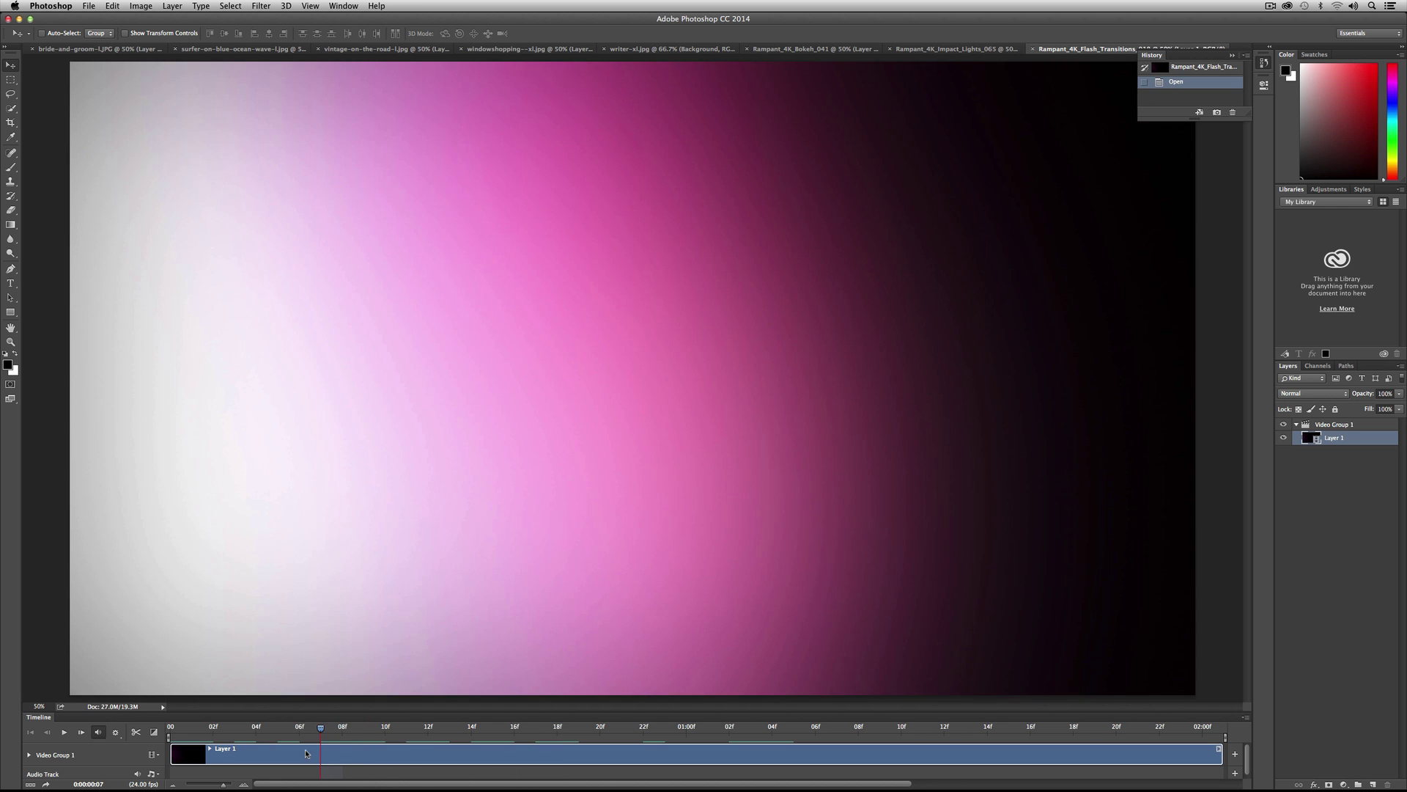
{"action": "key", "text": "space"}
{"action": "left_click", "coordinate": [496, 775]}
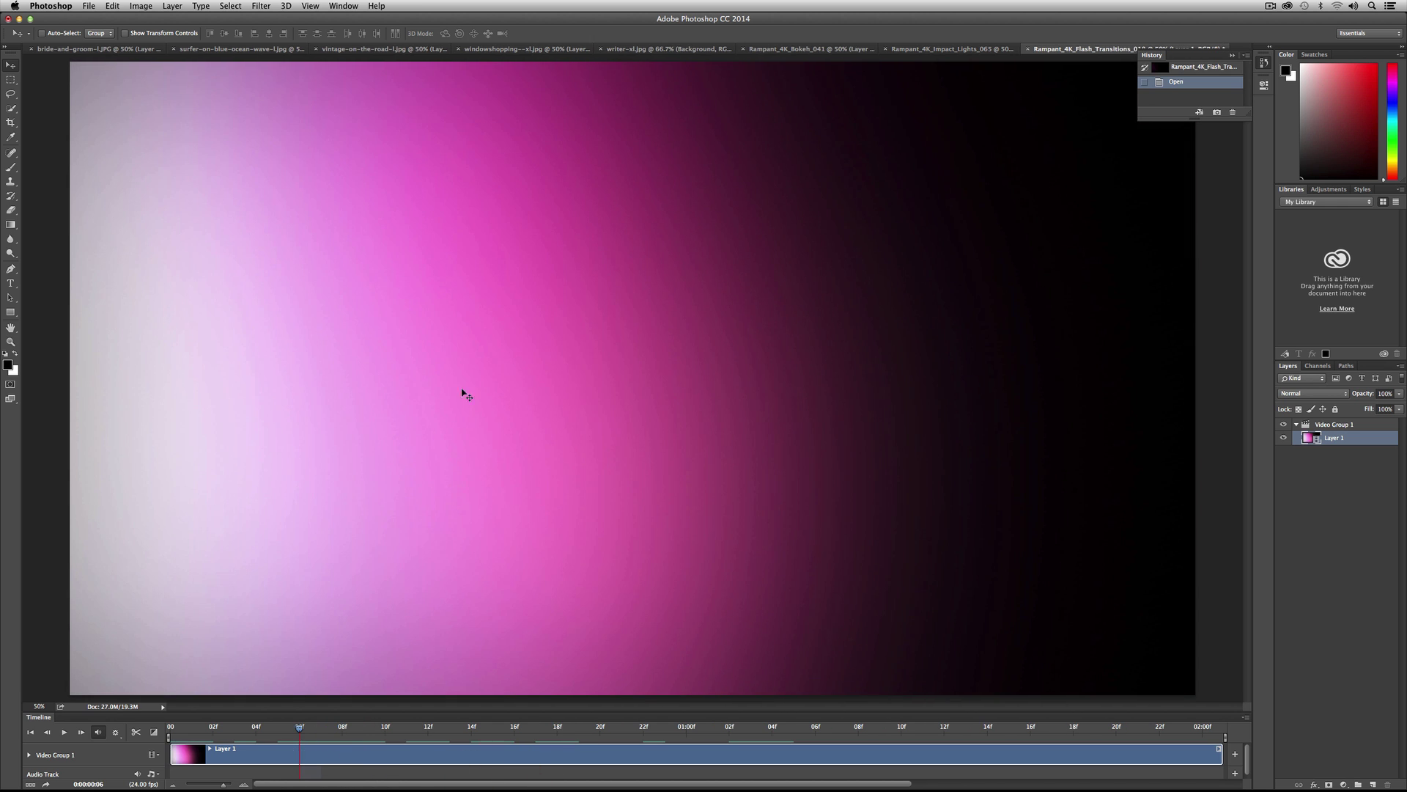
{"action": "key", "text": "super+a"}
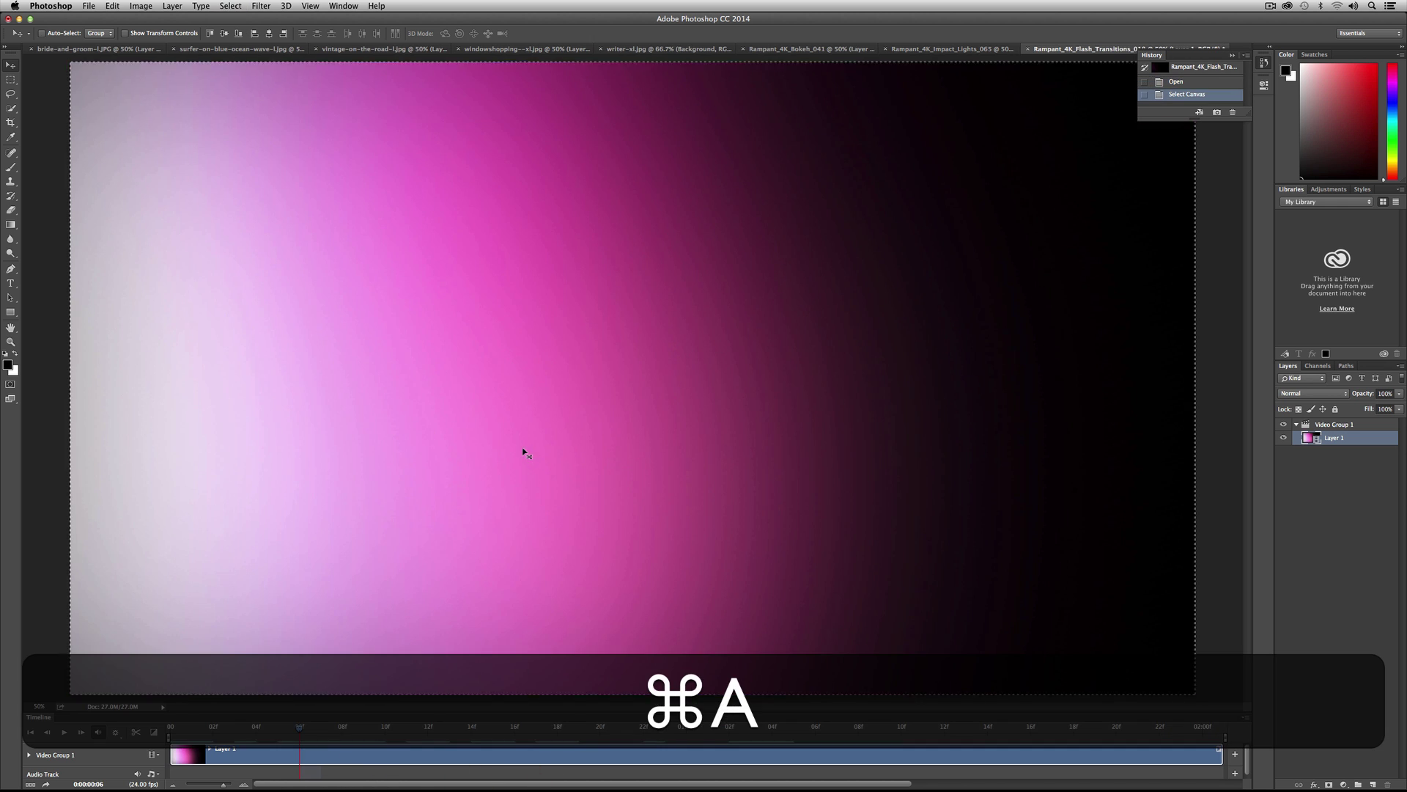
{"action": "key", "text": "super+c"}
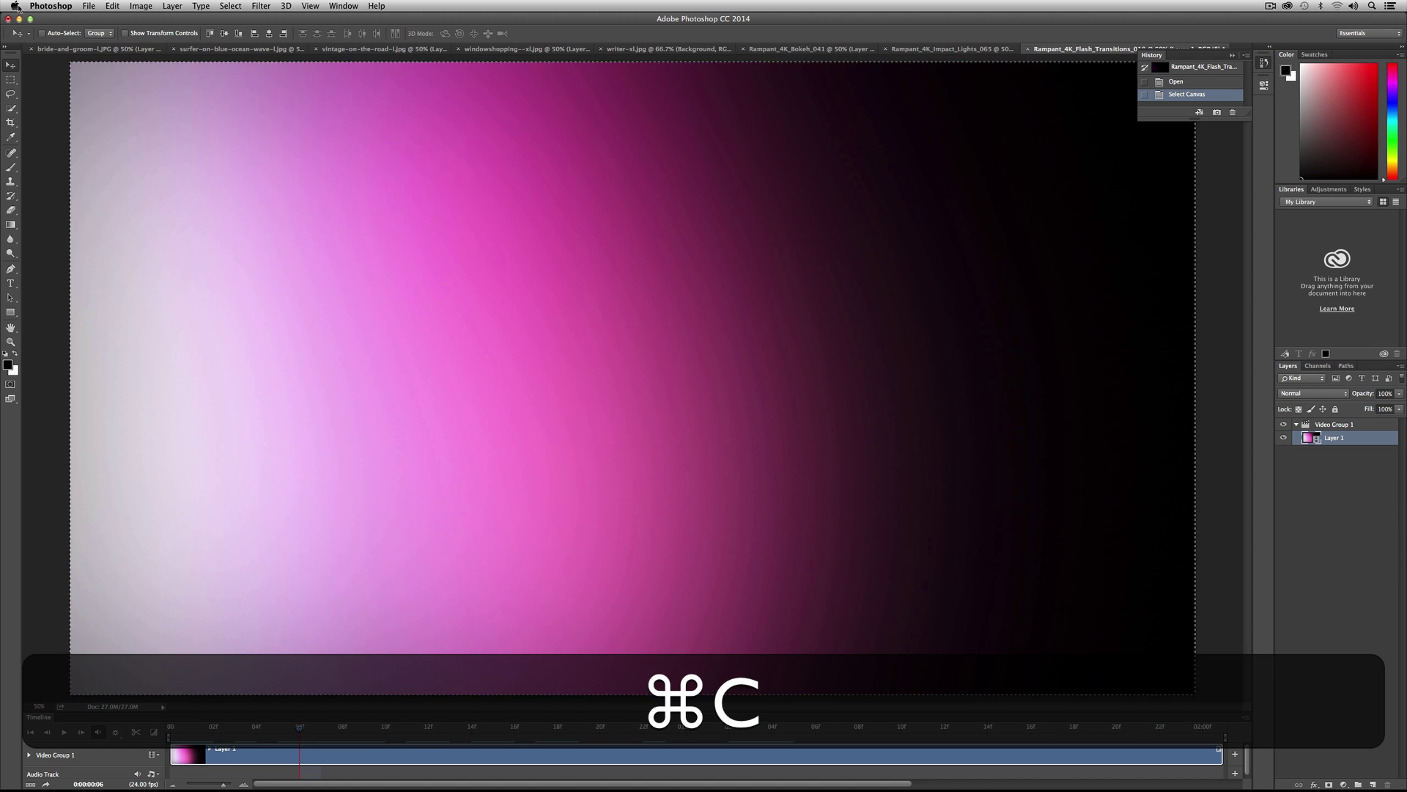
- On the car photo, hide Layer 1 and paste the flash as a Screen layer, slid left with reduced opacity
{"action": "left_click", "coordinate": [391, 49]}
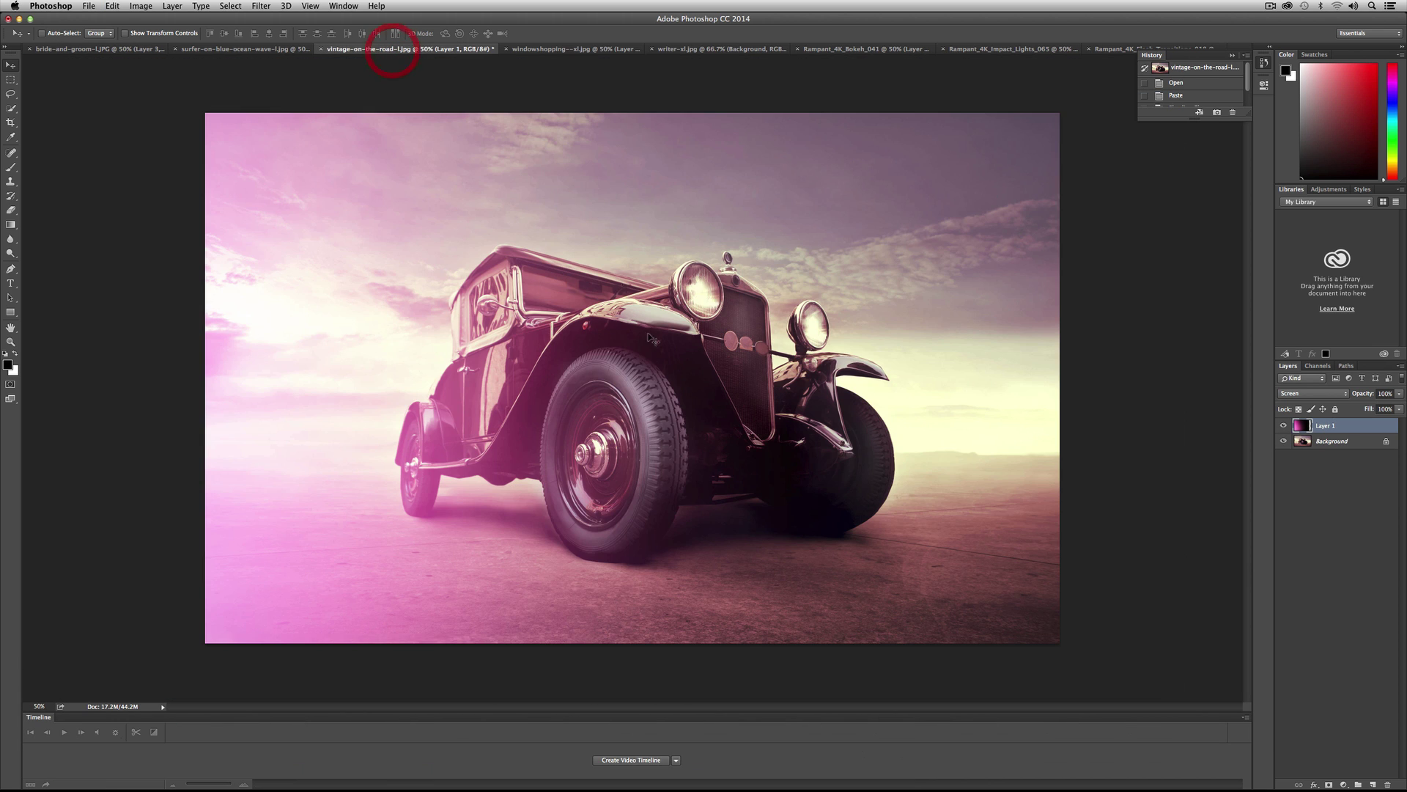
{"action": "left_click", "coordinate": [1283, 426]}
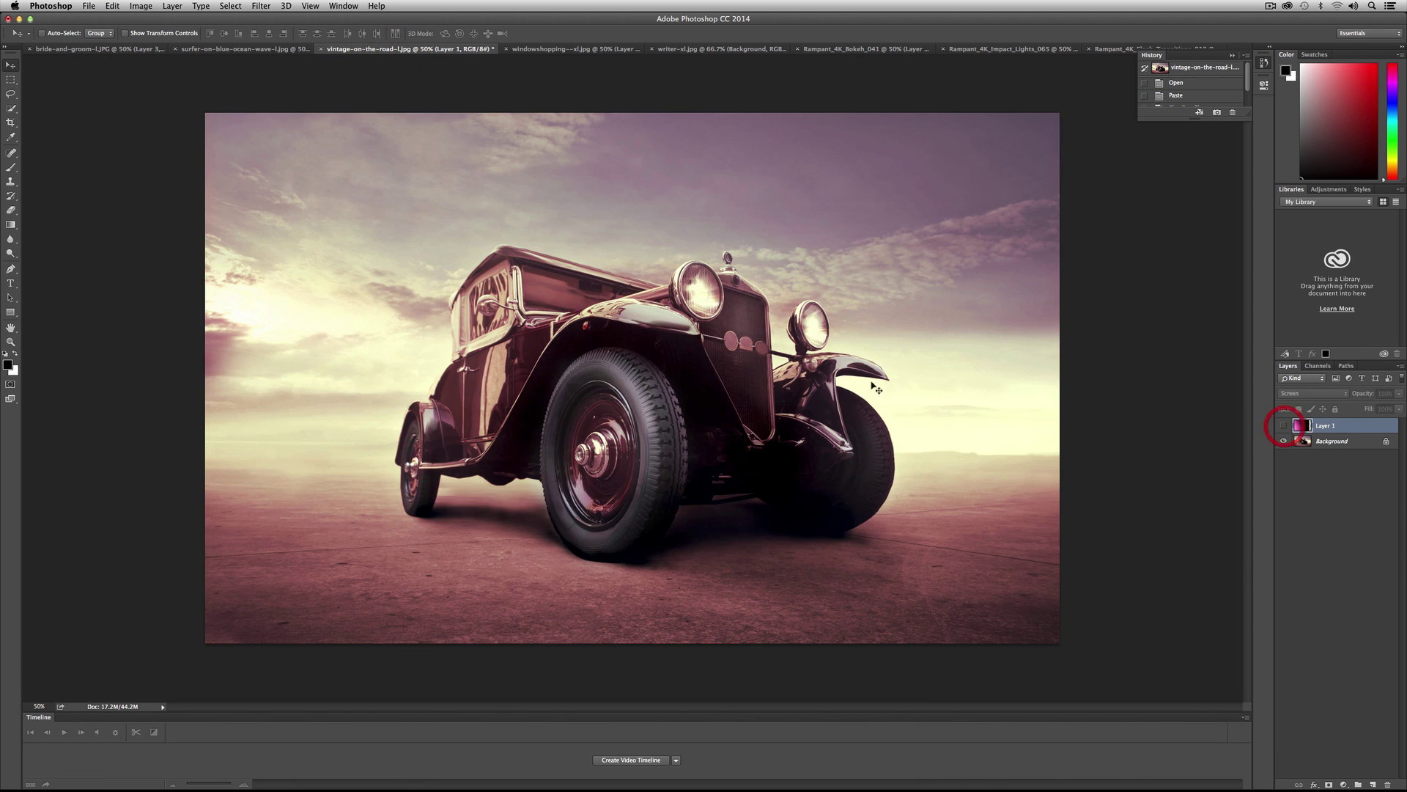
{"action": "key", "text": "super+v"}
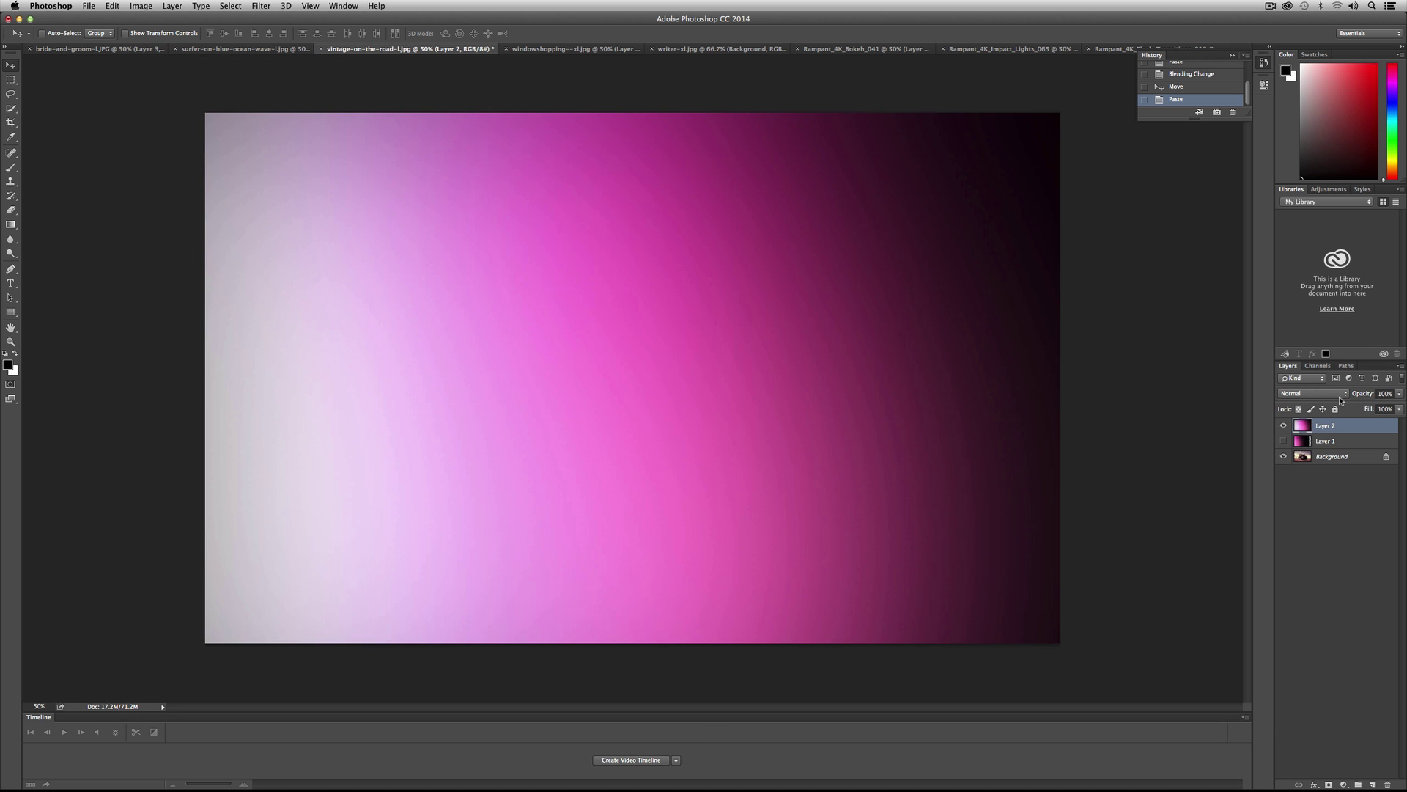
{"action": "left_click", "coordinate": [1335, 397]}
{"action": "left_click", "coordinate": [1326, 473]}
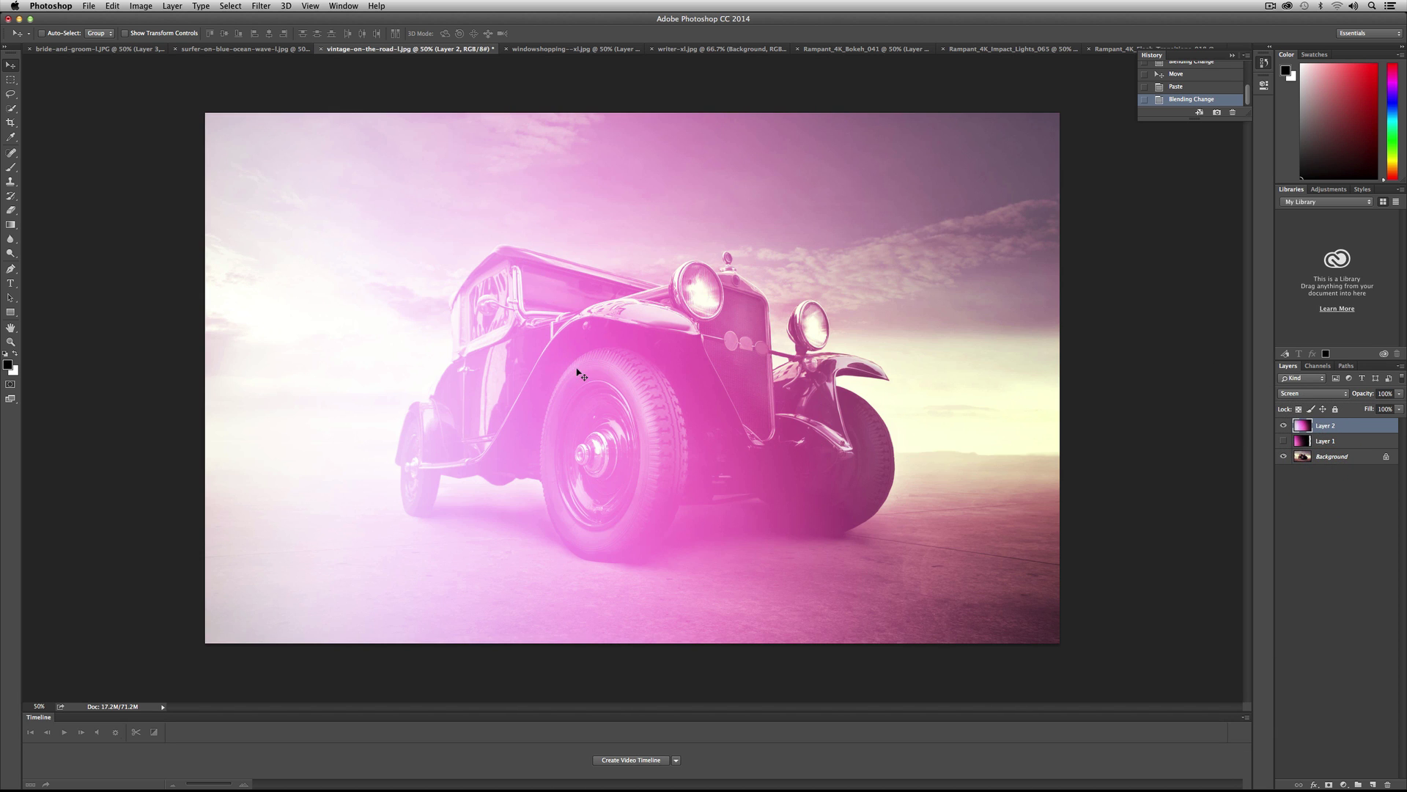
{"action": "left_click_drag", "start_coordinate": [639, 352], "coordinate": [369, 331]}
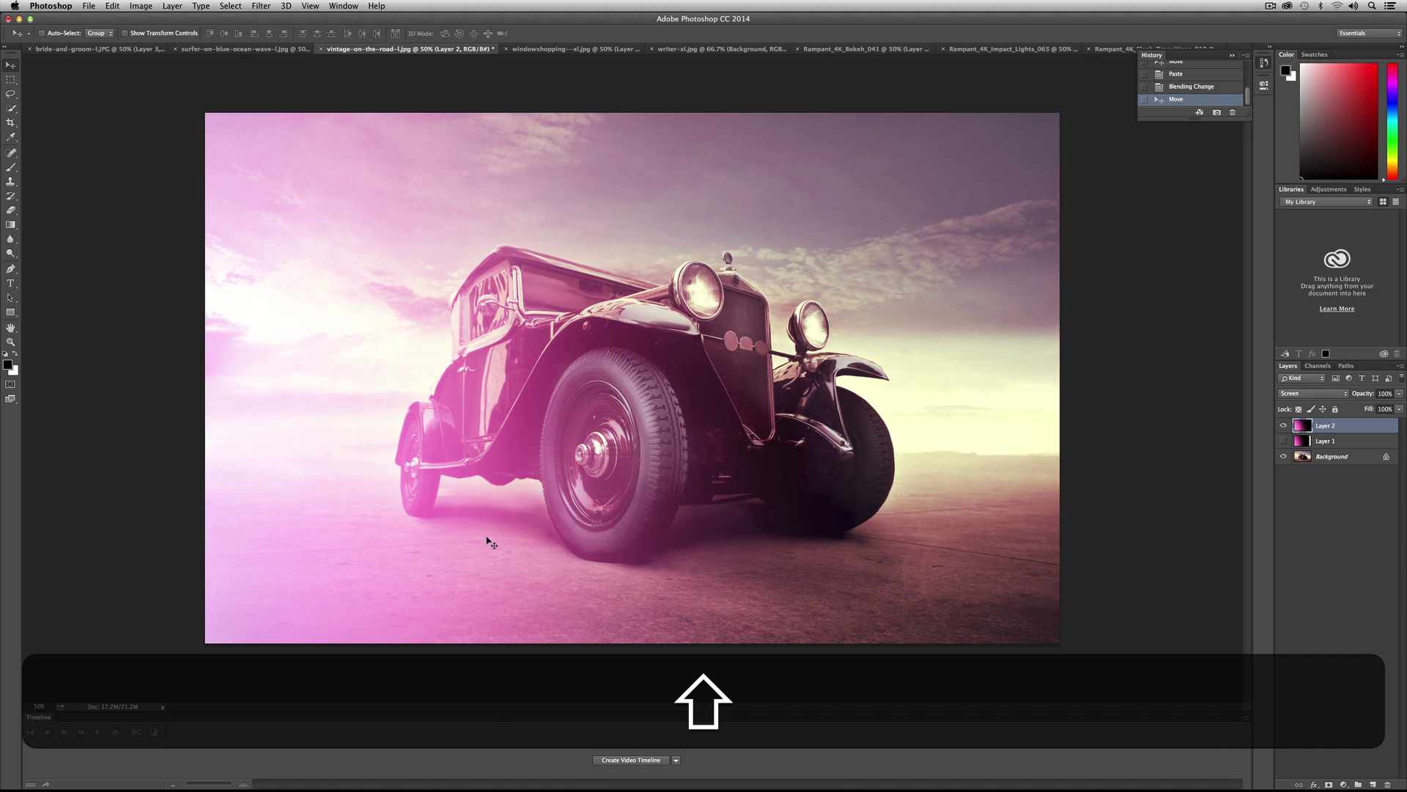
{"action": "left_click", "coordinate": [1399, 393]}
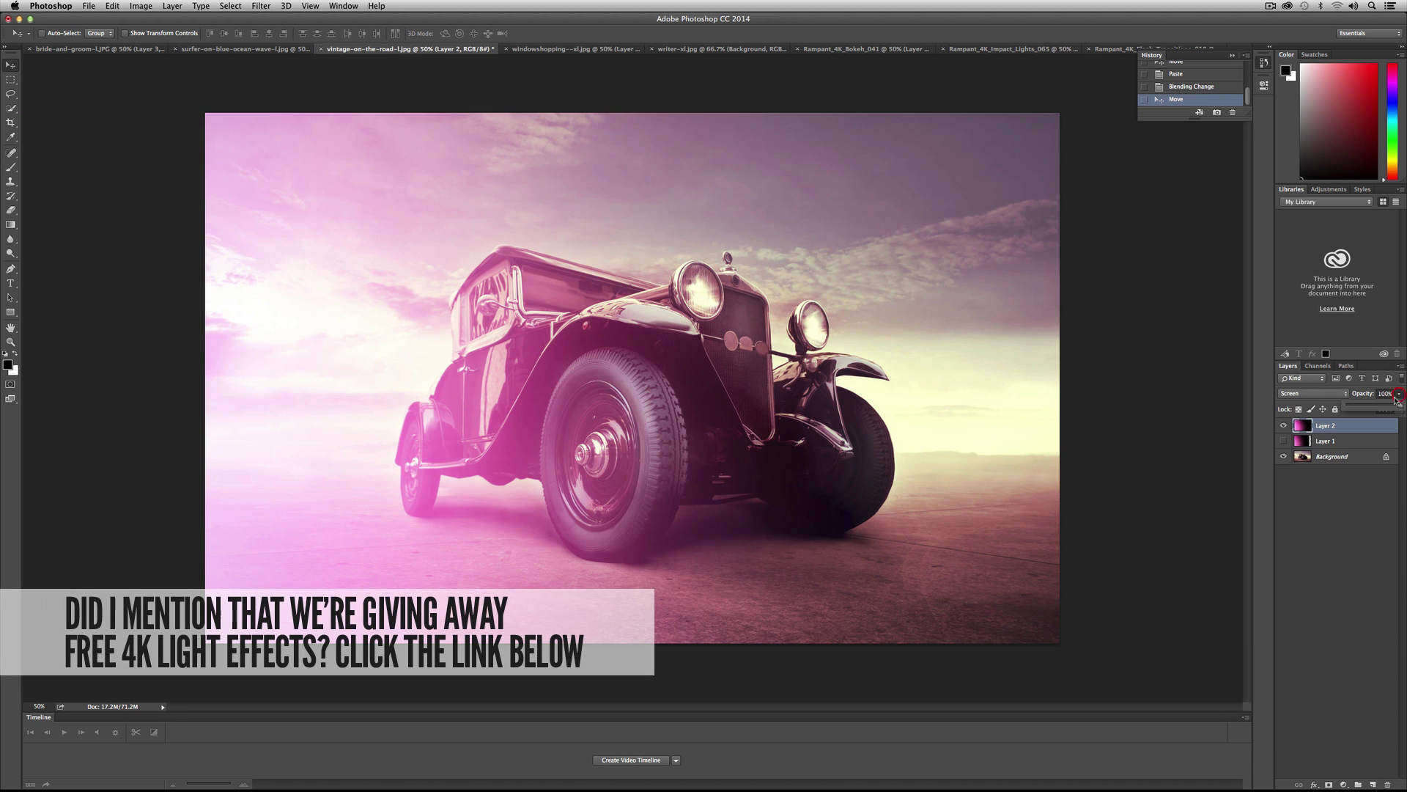
{"action": "mouse_move", "coordinate": [1400, 406]}
{"action": "left_mouse_down"}
{"action": "mouse_move", "coordinate": [1368, 407]}
{"action": "mouse_move", "coordinate": [1397, 405]}
{"action": "left_mouse_up"}
{"action": "left_click", "coordinate": [1316, 558]}
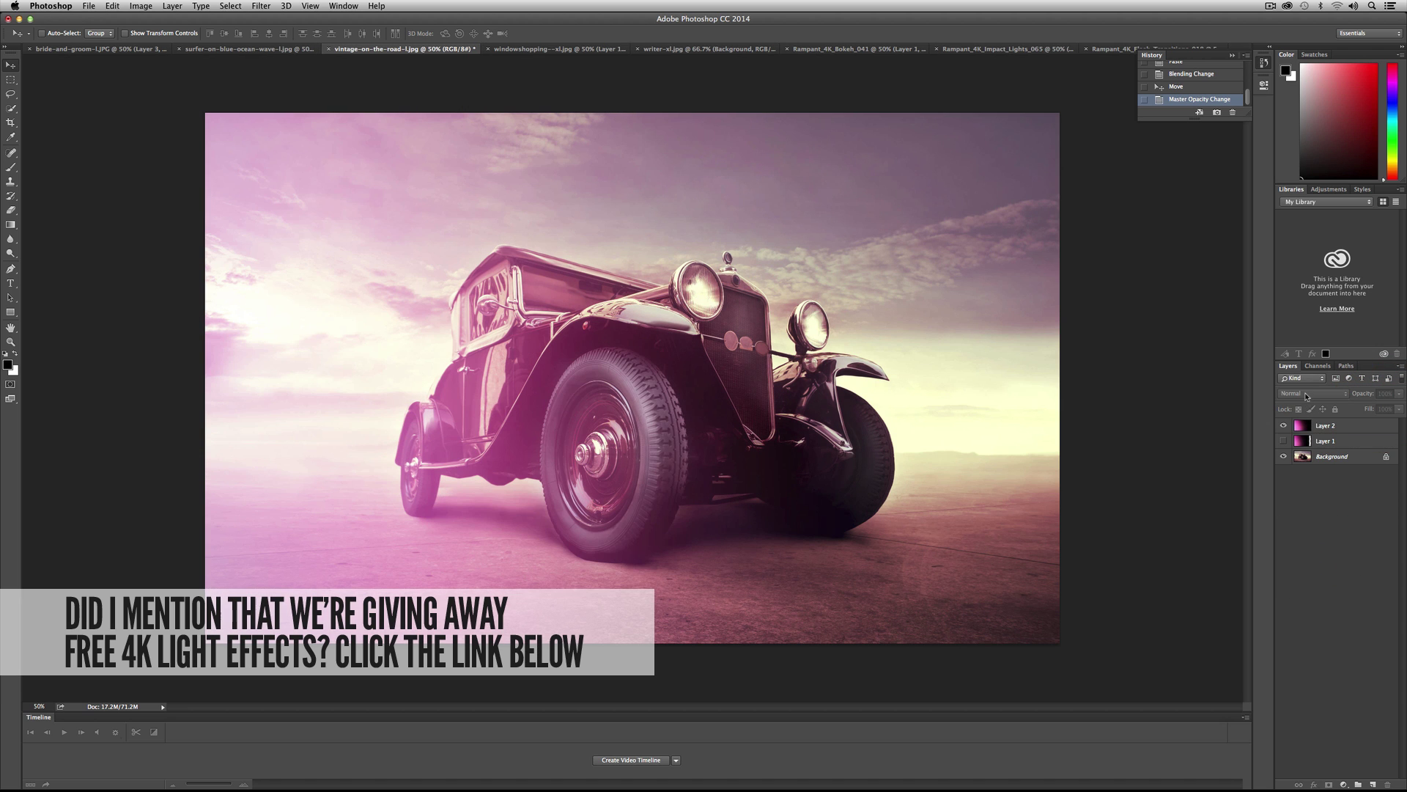
- Compare Overlay and Linear Dodge (Add) on Layer 2, return it to Screen, and toggle its visibility
{"action": "left_click", "coordinate": [1320, 427]}
{"action": "left_click", "coordinate": [1312, 394]}
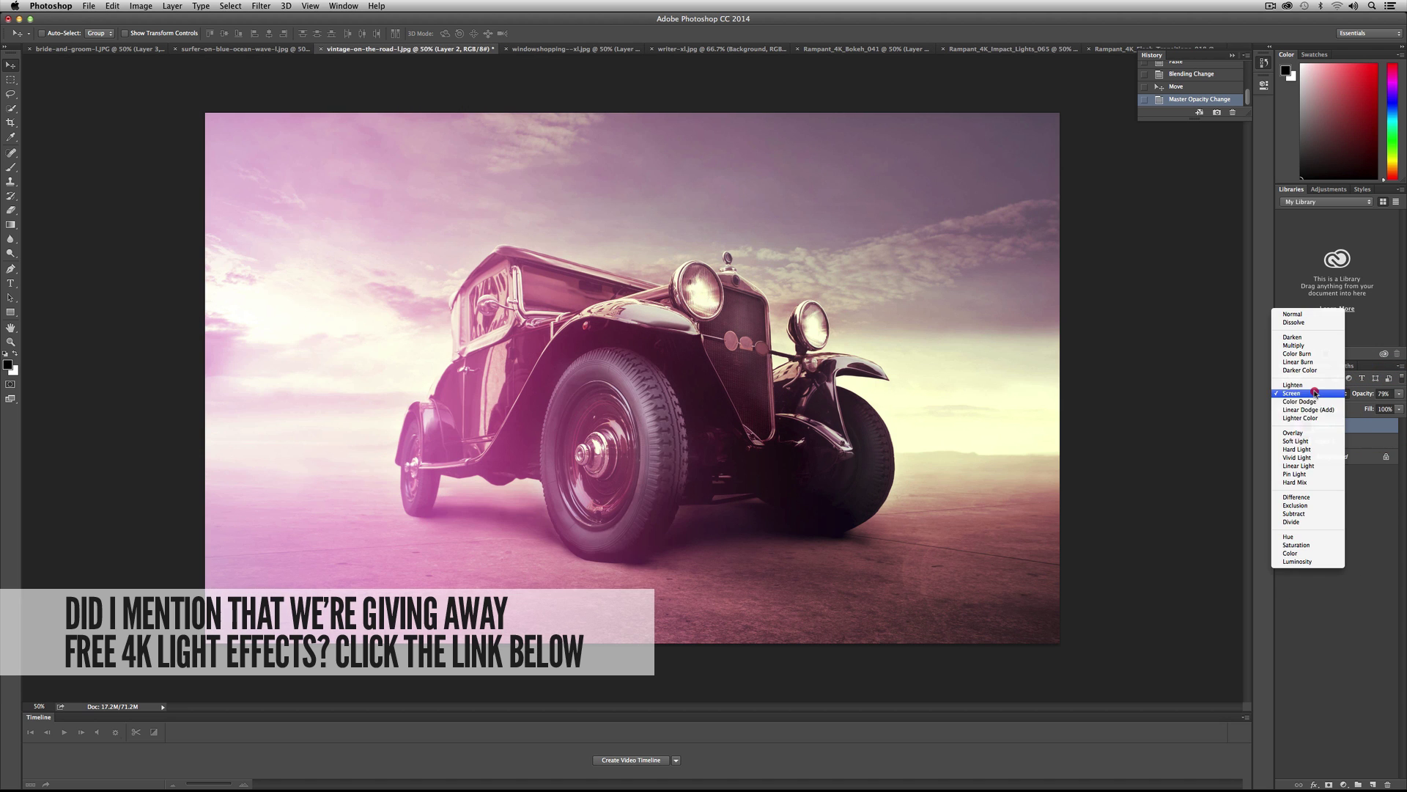
{"action": "left_click", "coordinate": [1294, 432]}
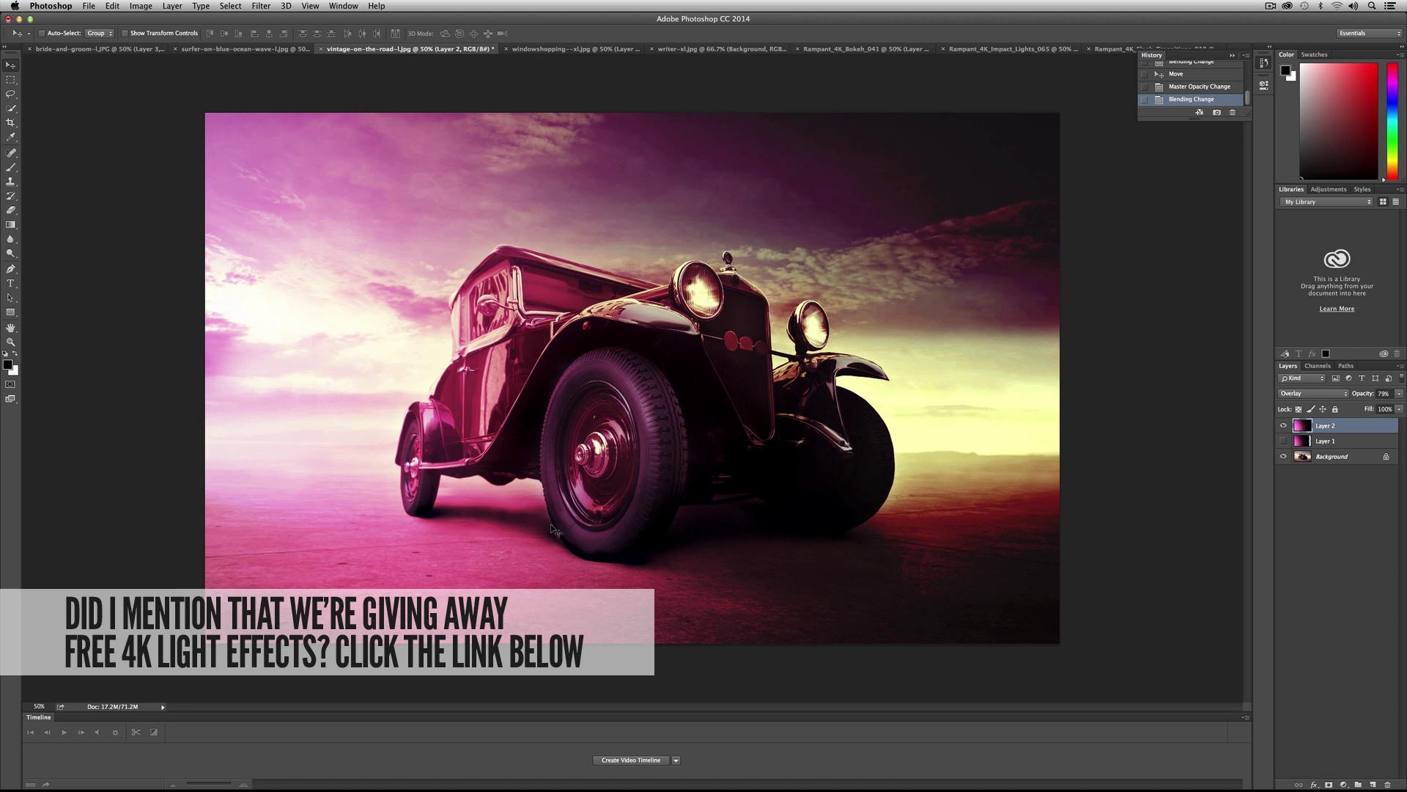
{"action": "left_click", "coordinate": [1312, 394]}
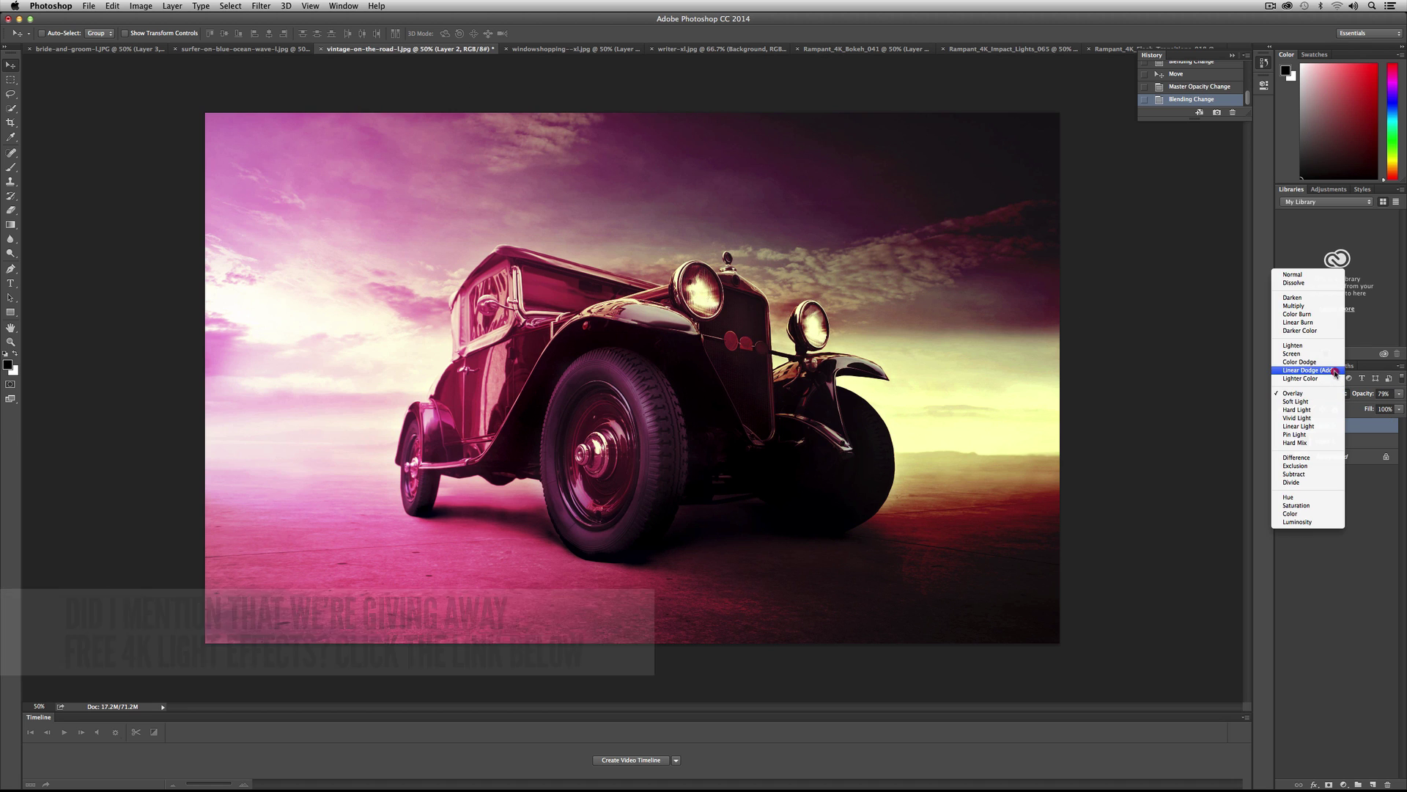
{"action": "left_click", "coordinate": [1330, 373]}
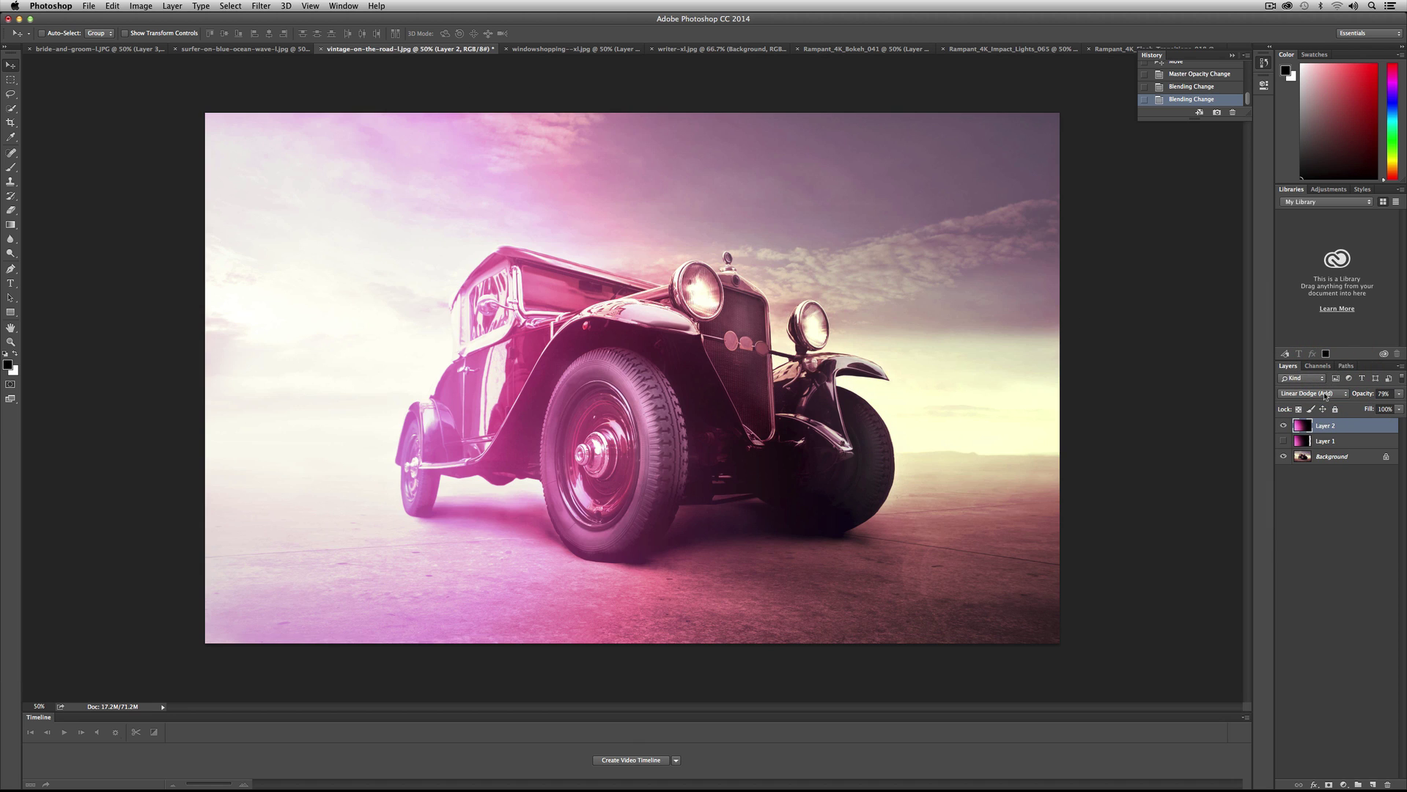
{"action": "left_click", "coordinate": [1325, 396]}
{"action": "left_click", "coordinate": [1325, 376]}
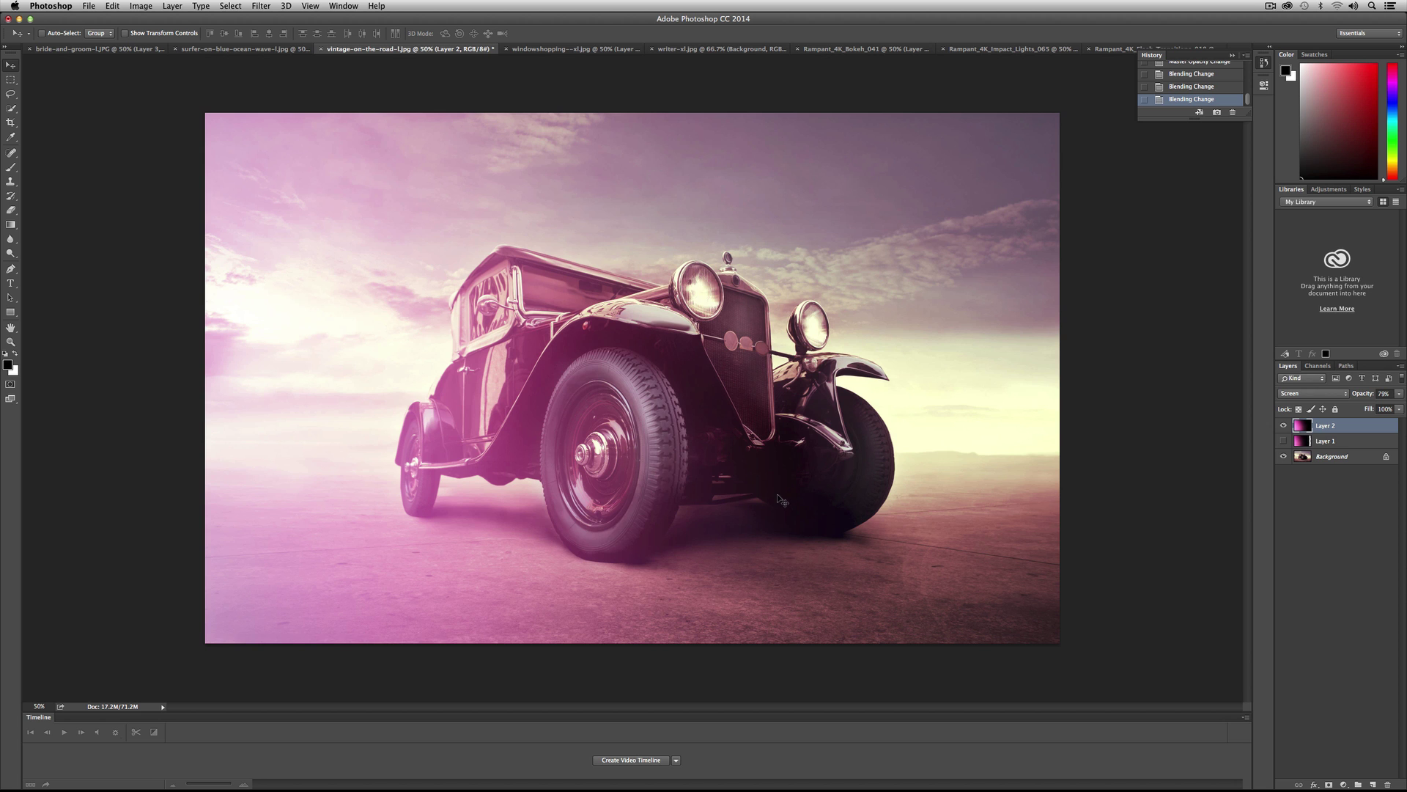
{"action": "left_click", "coordinate": [1284, 428]}
{"action": "left_click", "coordinate": [1283, 428]}
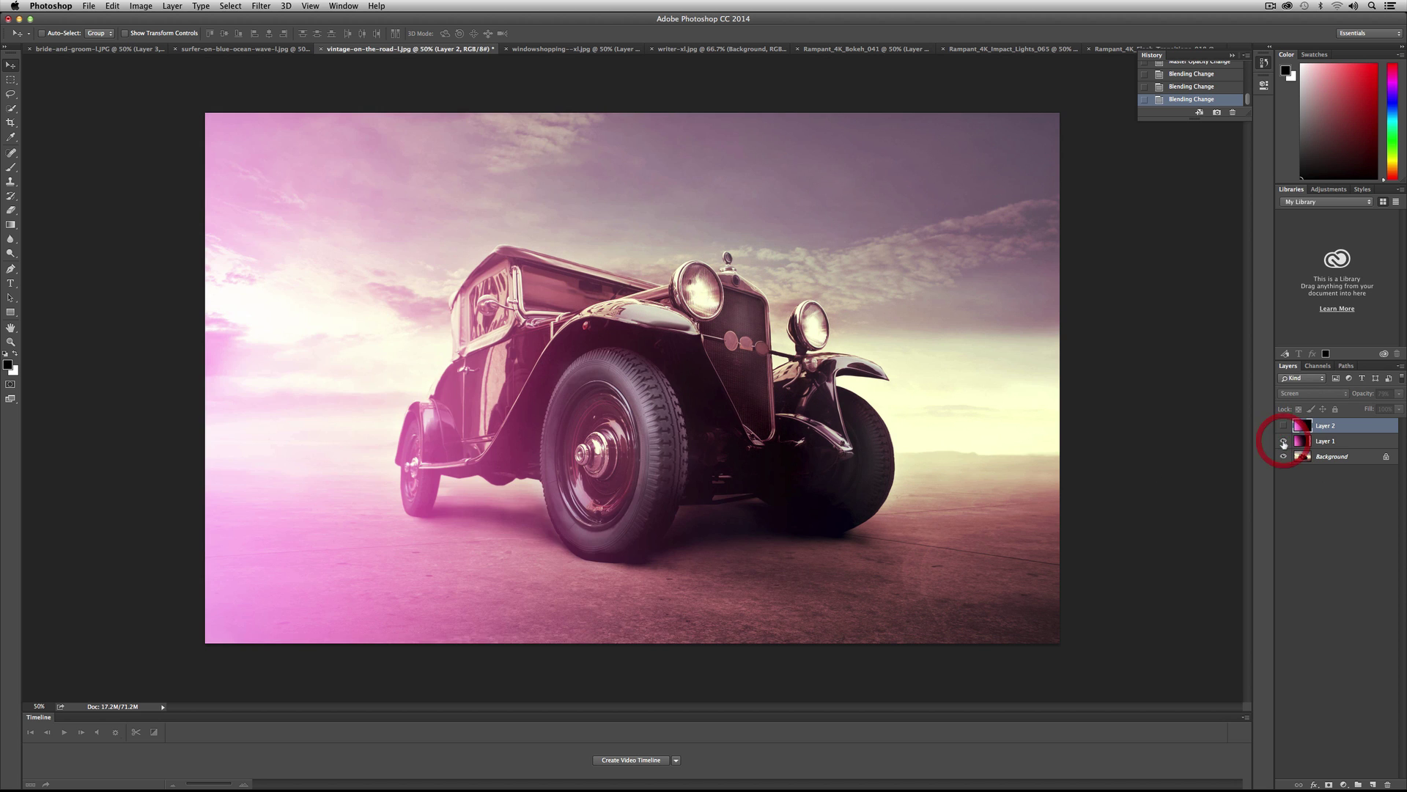
{"action": "left_click", "coordinate": [1283, 428]}
{"action": "left_click", "coordinate": [1283, 428]}
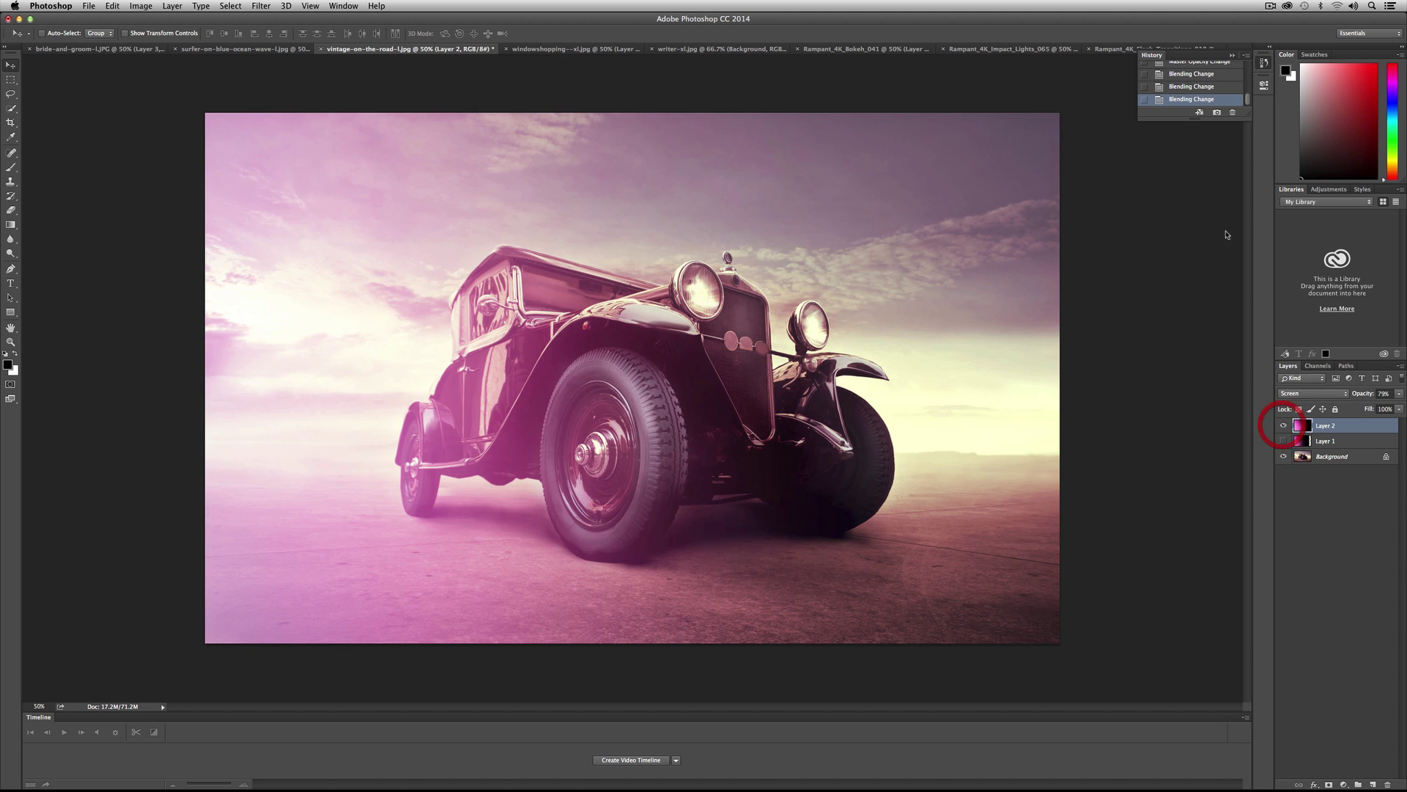
- In the flash transitions clip, step back to frame 5 and copy the whole frame
{"action": "left_click", "coordinate": [1107, 49]}
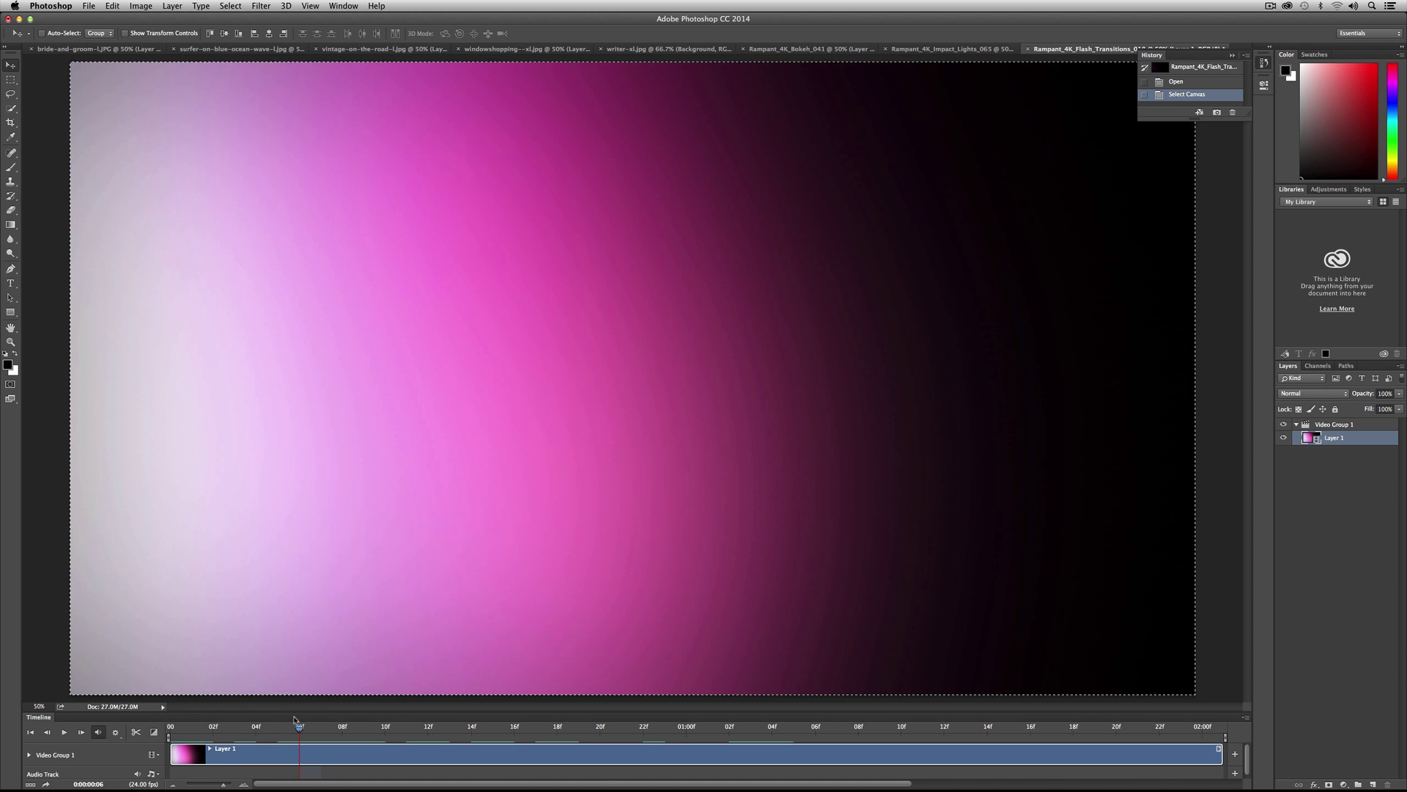
{"action": "mouse_move", "coordinate": [294, 720]}
{"action": "left_mouse_down"}
{"action": "mouse_move", "coordinate": [242, 726]}
{"action": "mouse_move", "coordinate": [283, 730]}
{"action": "left_mouse_up"}
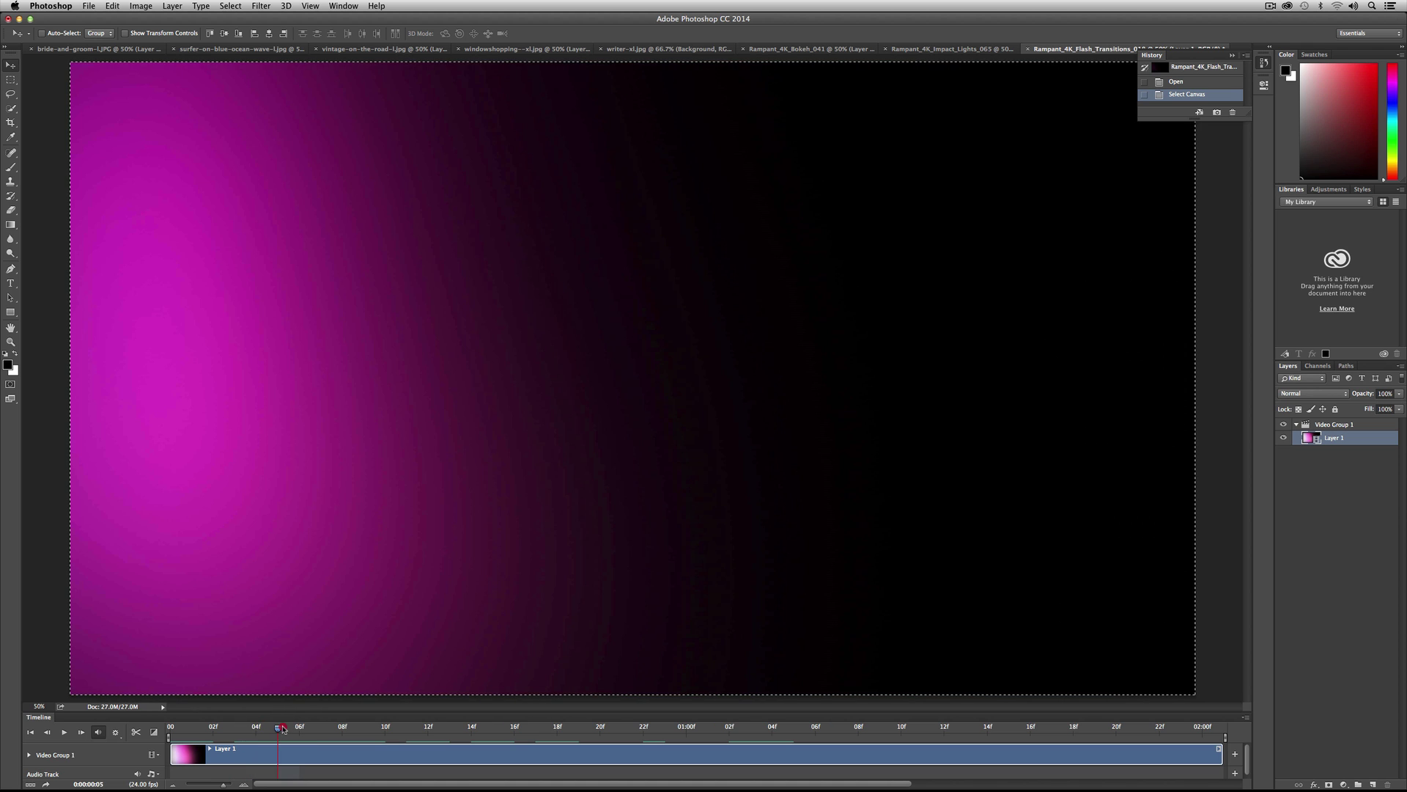
{"action": "key", "text": "super+a"}
{"action": "key", "text": "super+c"}
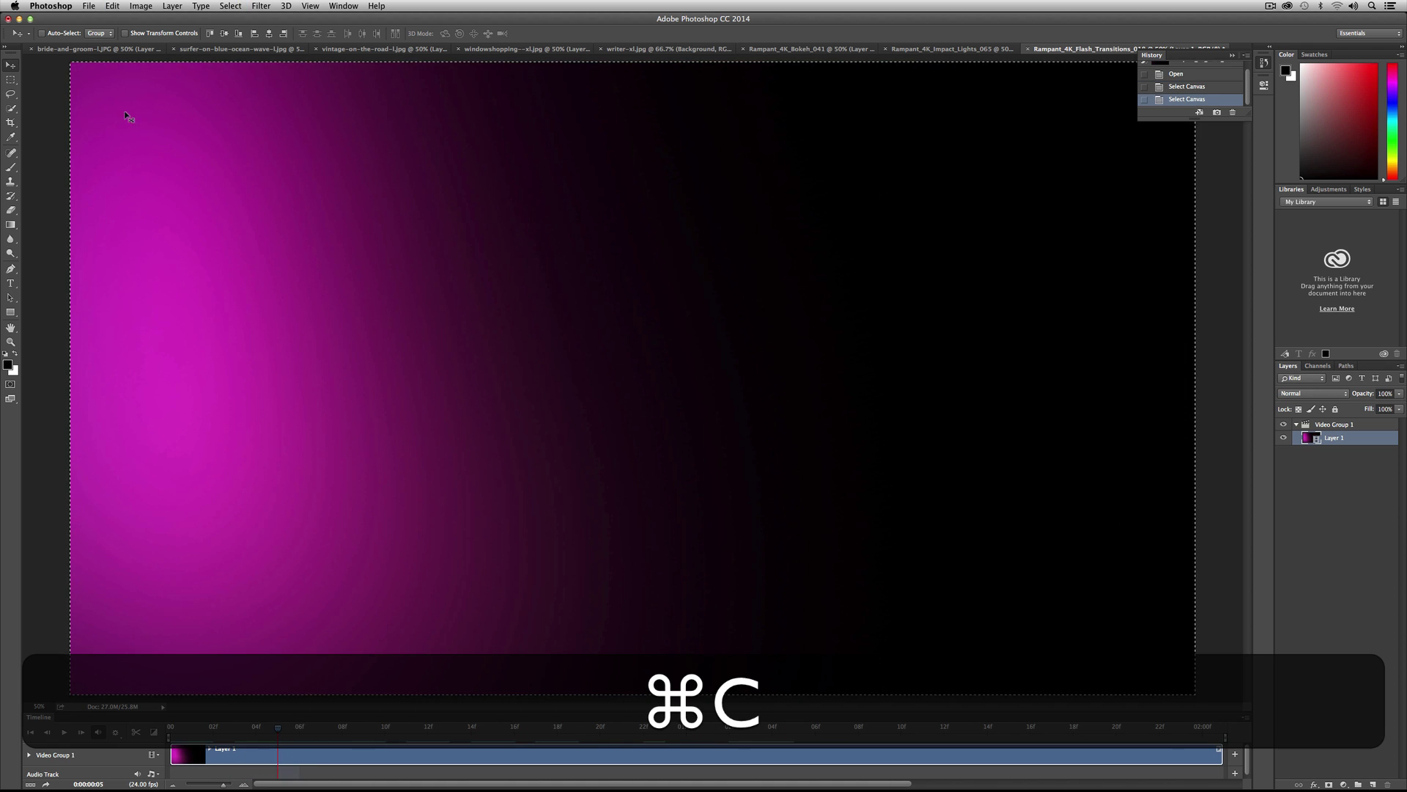
- Hide Layer 2 on the car photo and paste the frame as a Screen layer shifted left
{"action": "left_click", "coordinate": [352, 49]}
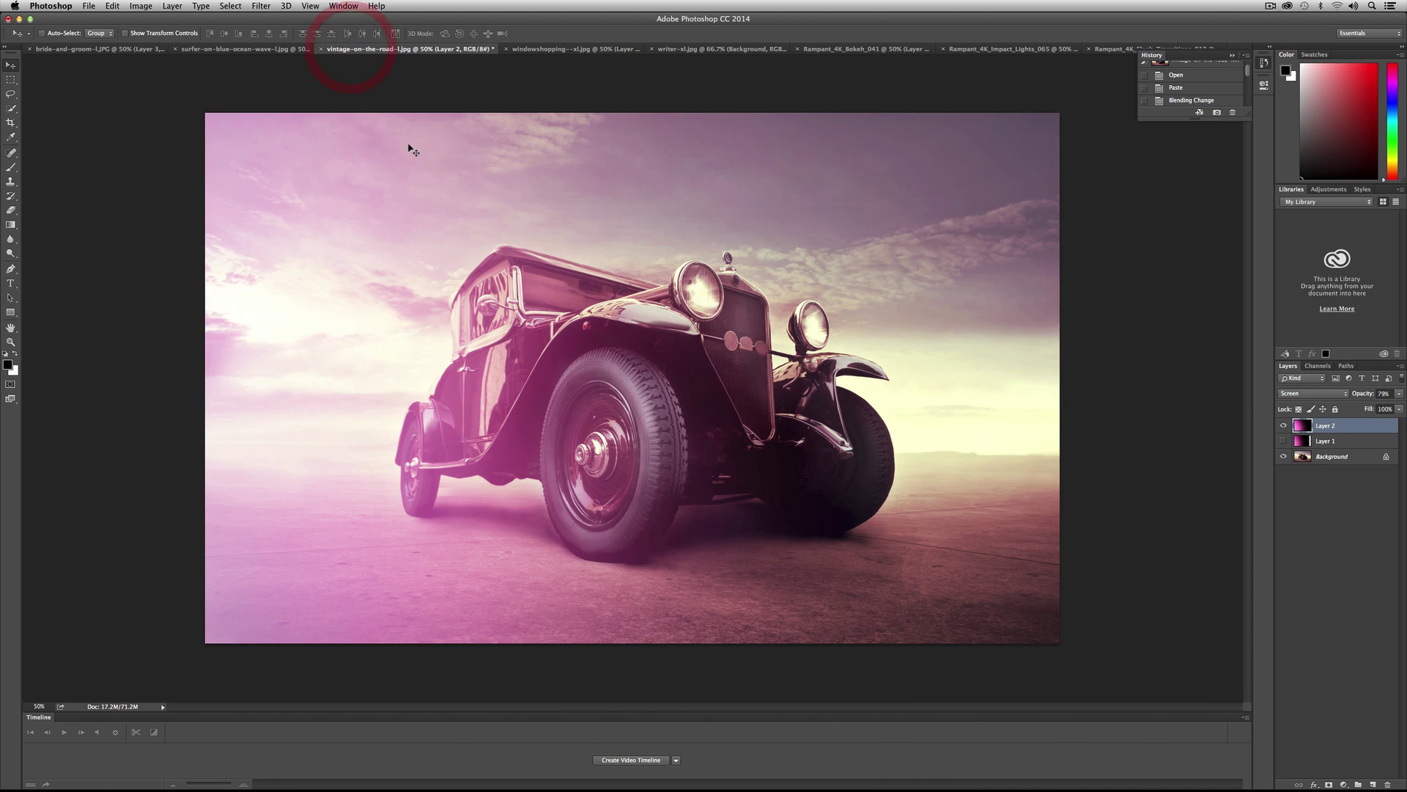
{"action": "left_click", "coordinate": [1284, 426]}
{"action": "key", "text": "super+v"}
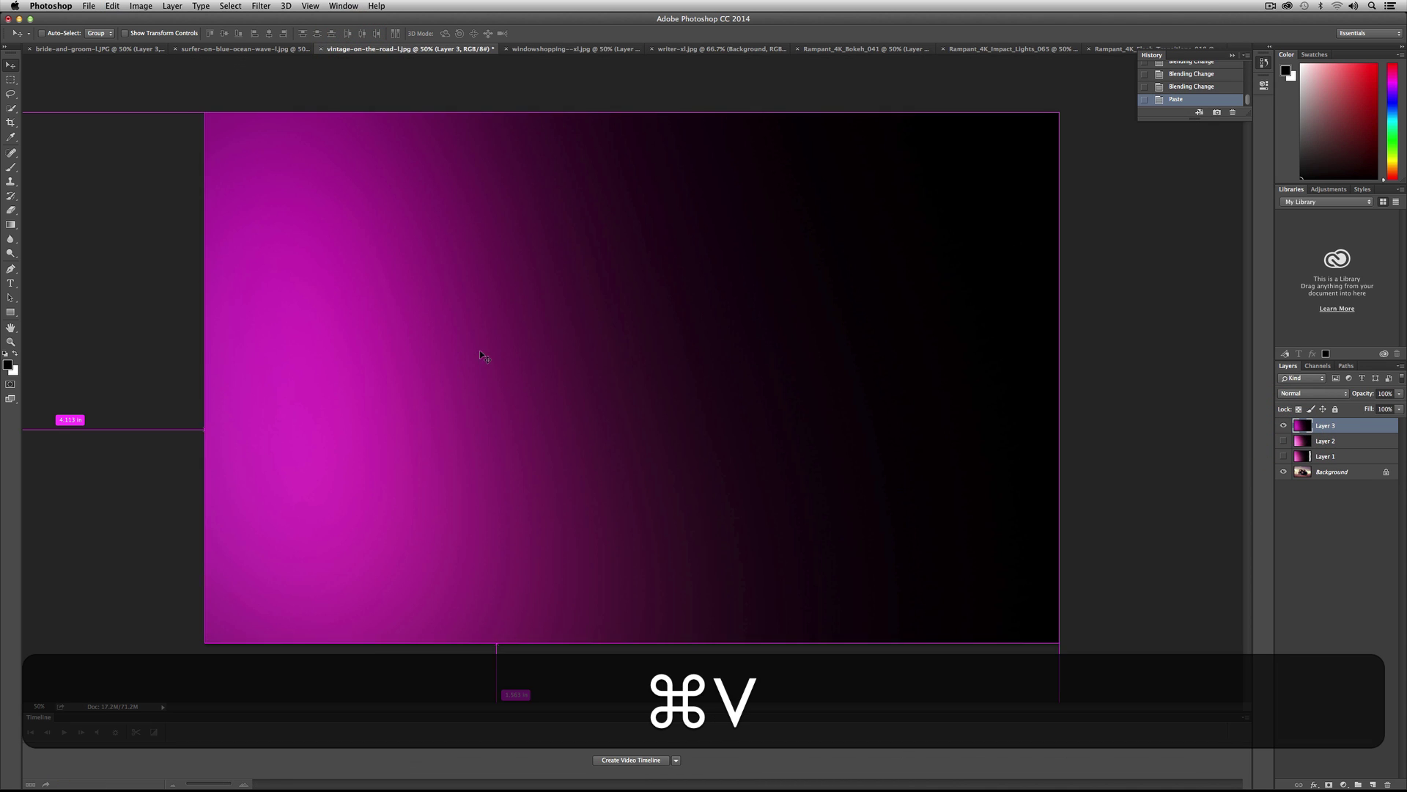
{"action": "left_click", "coordinate": [1291, 396]}
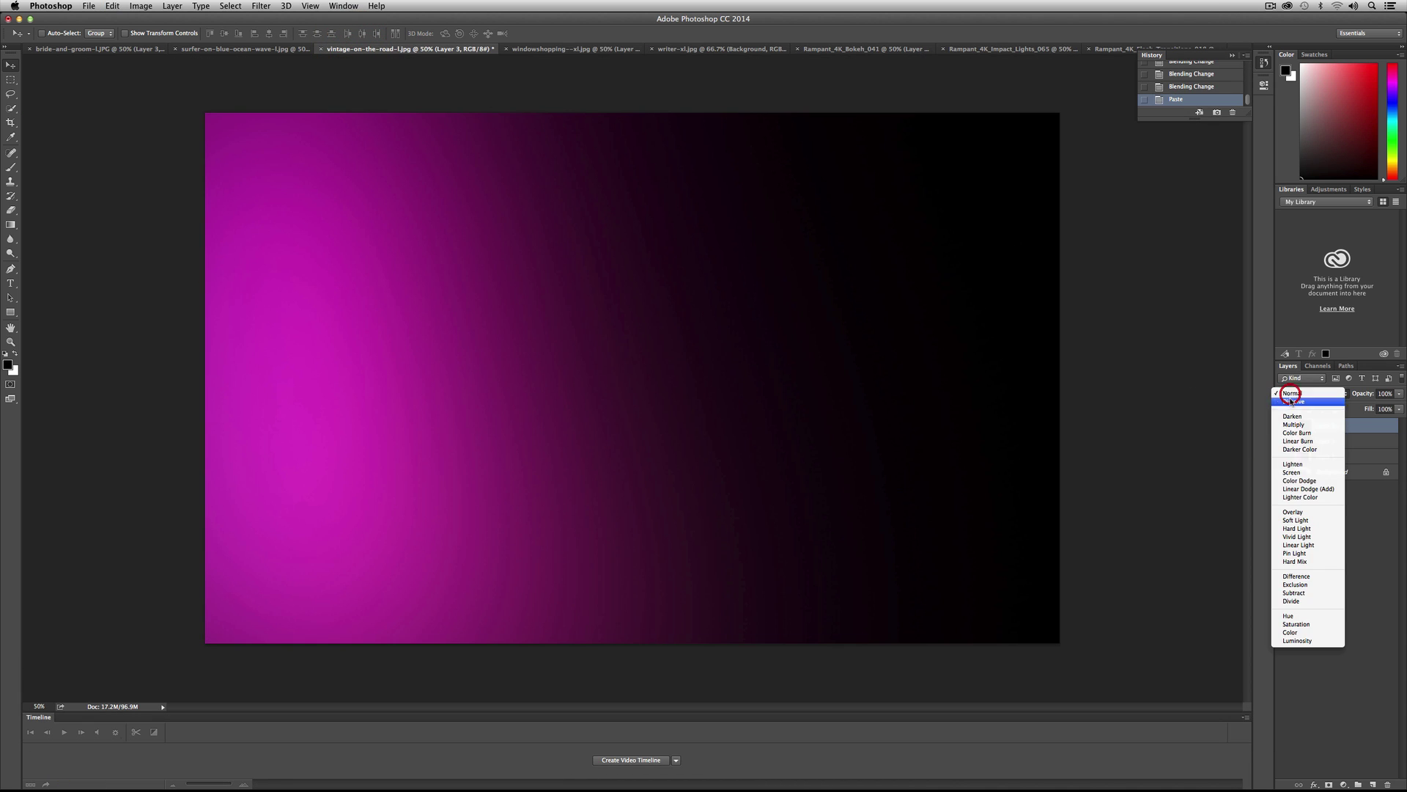
{"action": "left_click", "coordinate": [1290, 465]}
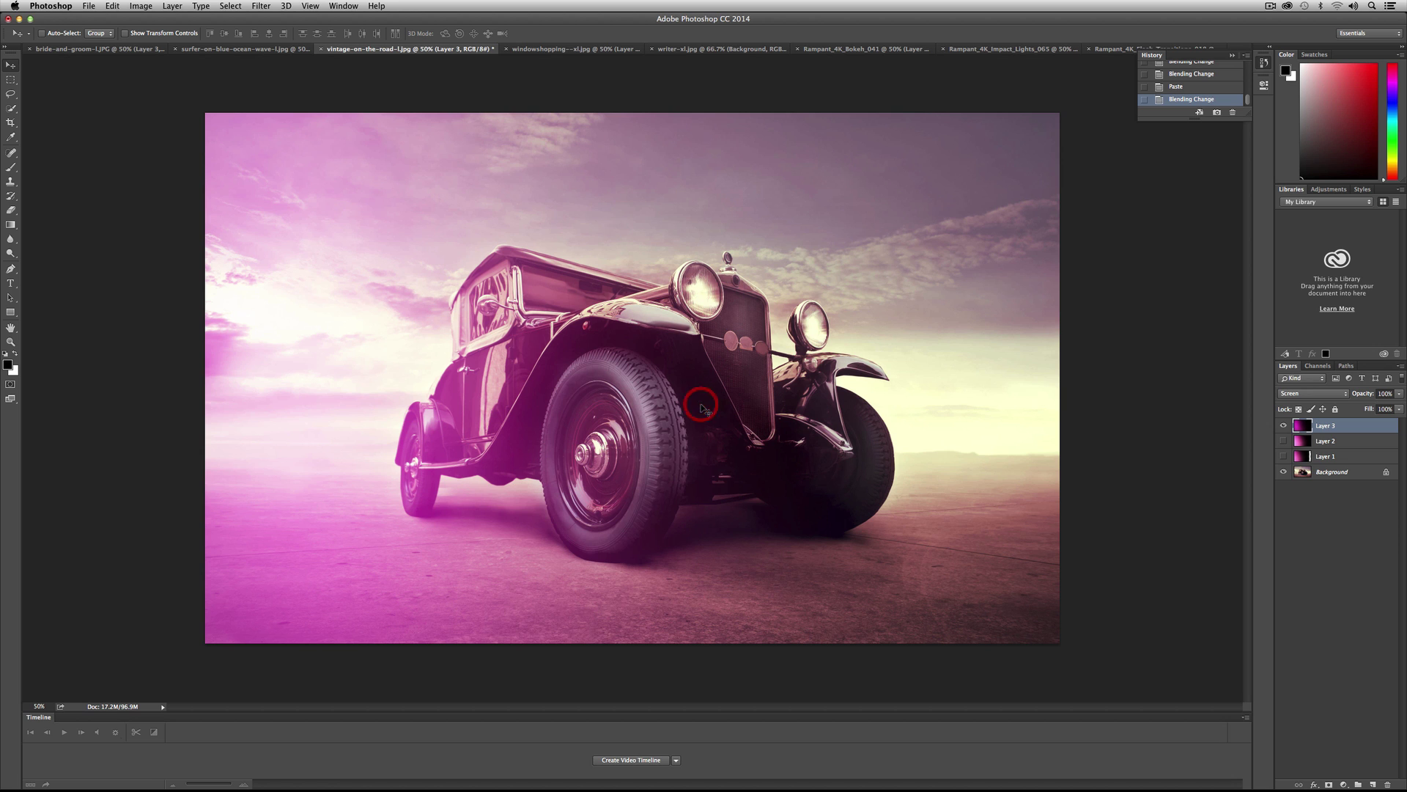
{"action": "left_click_drag", "start_coordinate": [703, 432], "coordinate": [505, 414]}
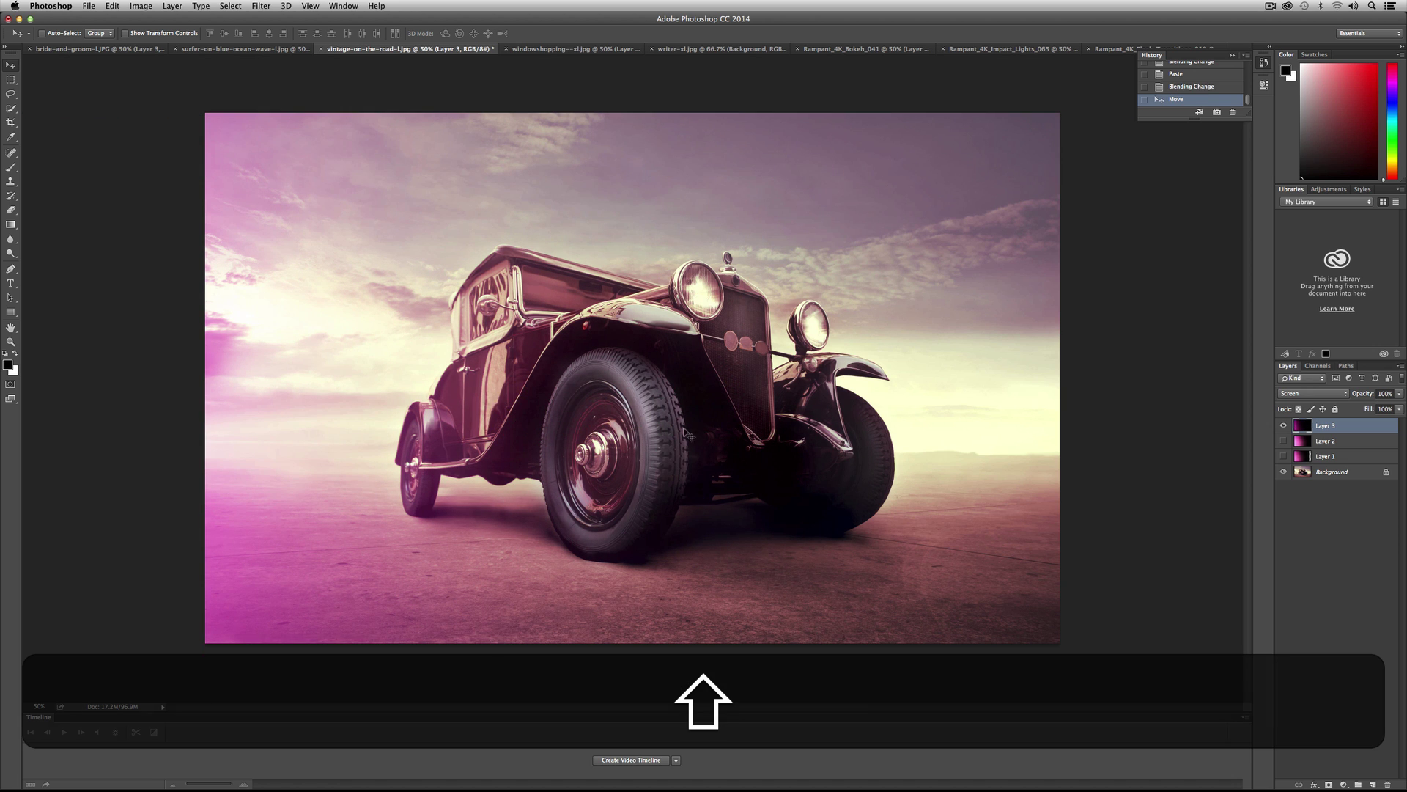
{"action": "left_click", "coordinate": [142, 6]}
{"action": "mouse_move", "coordinate": [151, 36]}
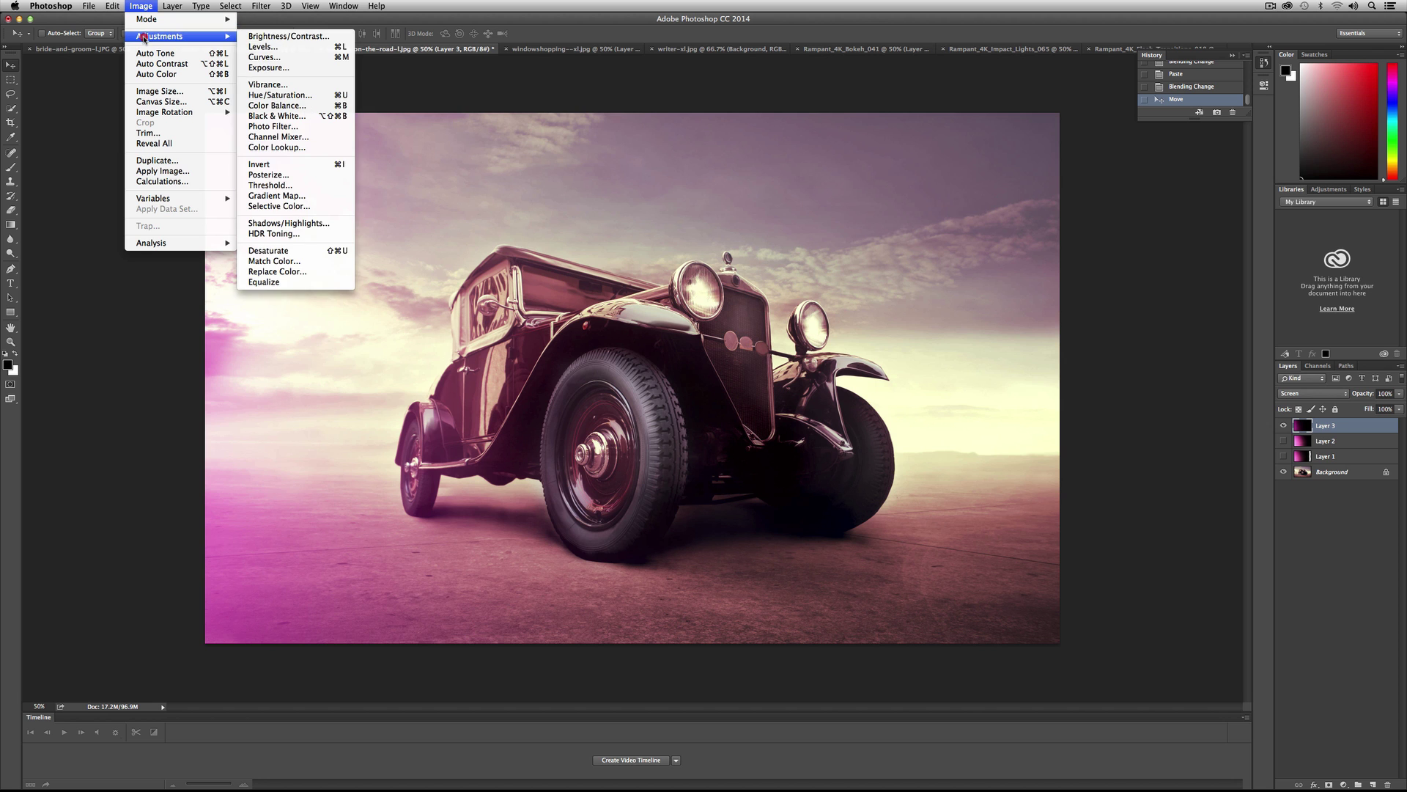
{"action": "left_click", "coordinate": [291, 50]}
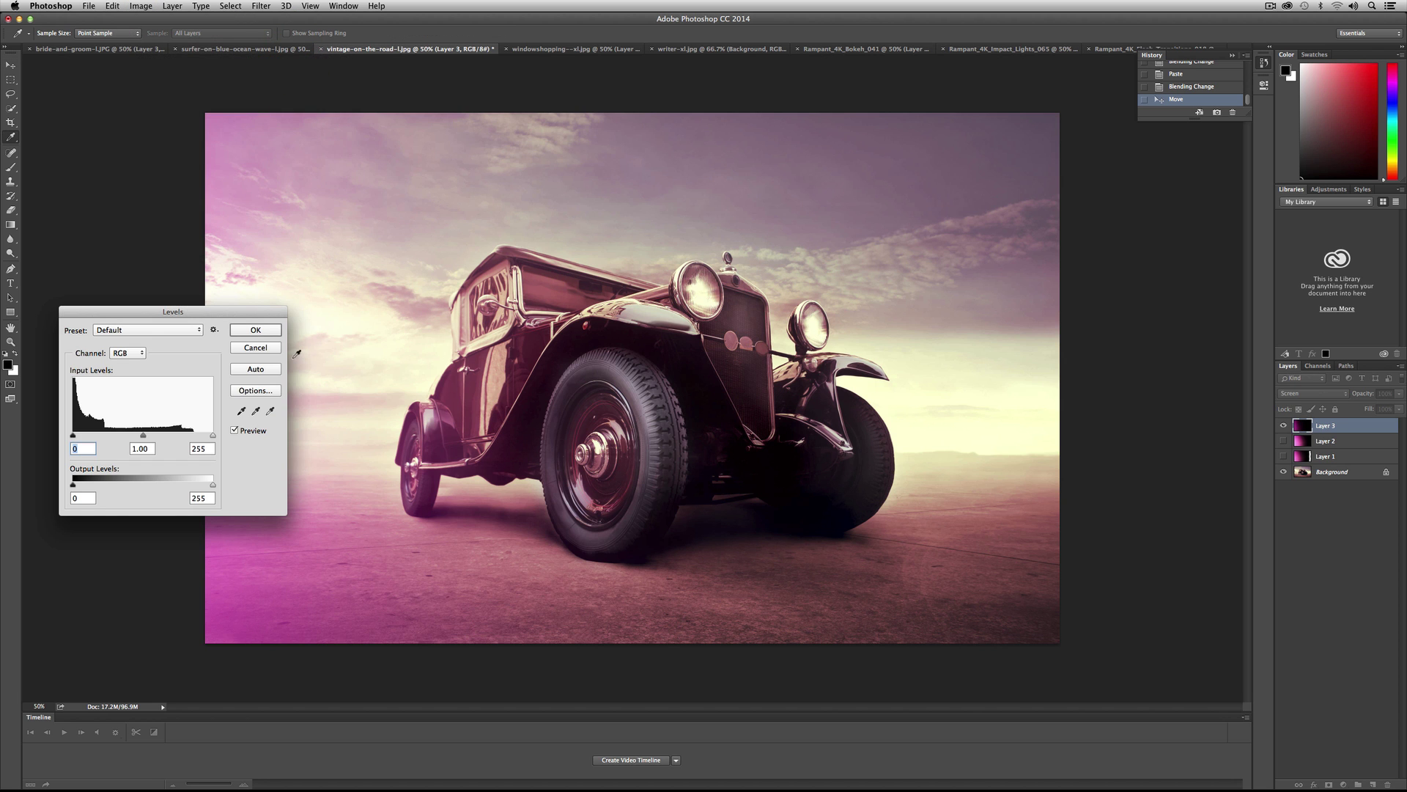
{"action": "mouse_move", "coordinate": [147, 436]}
{"action": "left_mouse_down"}
{"action": "mouse_move", "coordinate": [172, 436]}
{"action": "mouse_move", "coordinate": [81, 426]}
{"action": "mouse_move", "coordinate": [136, 423]}
{"action": "left_mouse_up"}
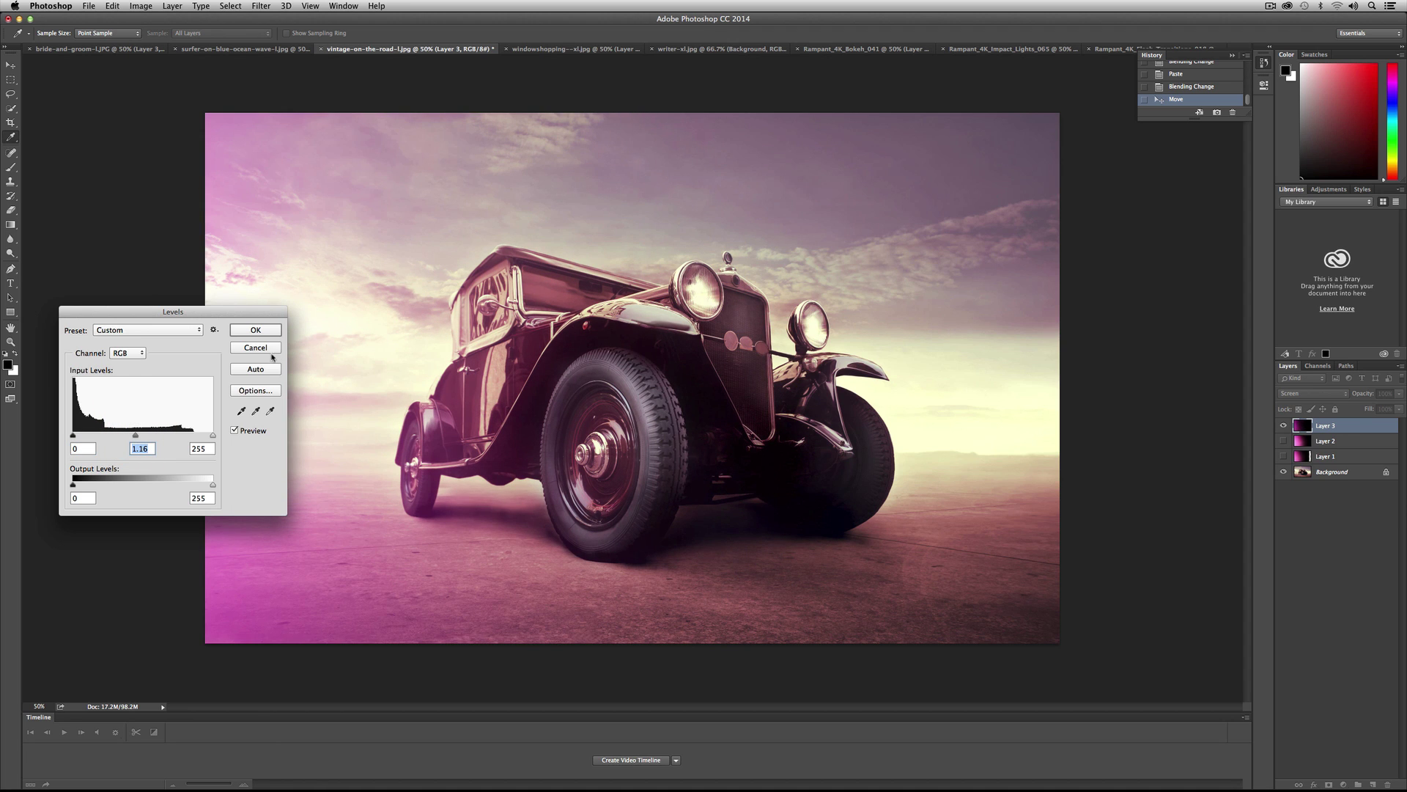
{"action": "left_click", "coordinate": [124, 350]}
{"action": "left_click", "coordinate": [126, 376]}
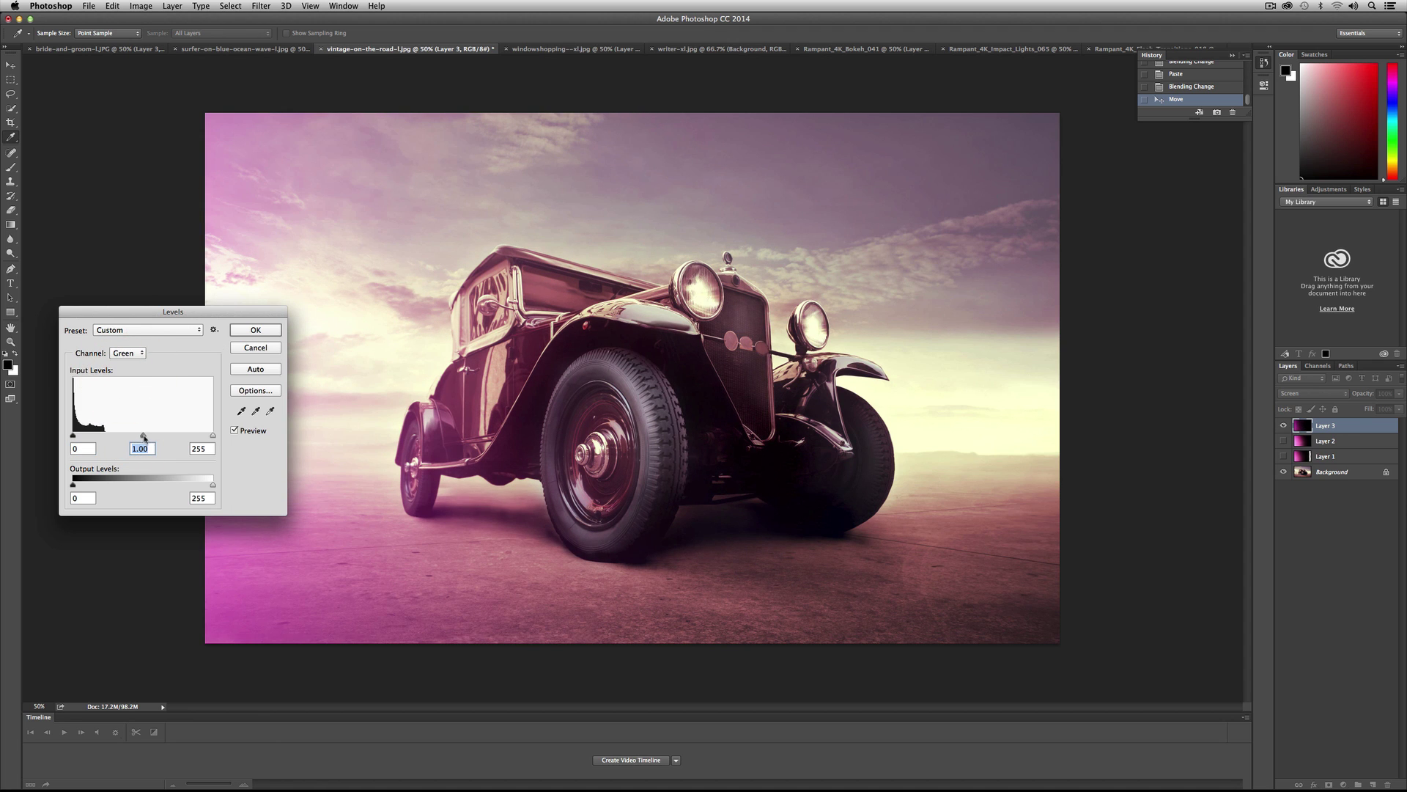
{"action": "left_click_drag", "start_coordinate": [143, 435], "coordinate": [107, 435]}
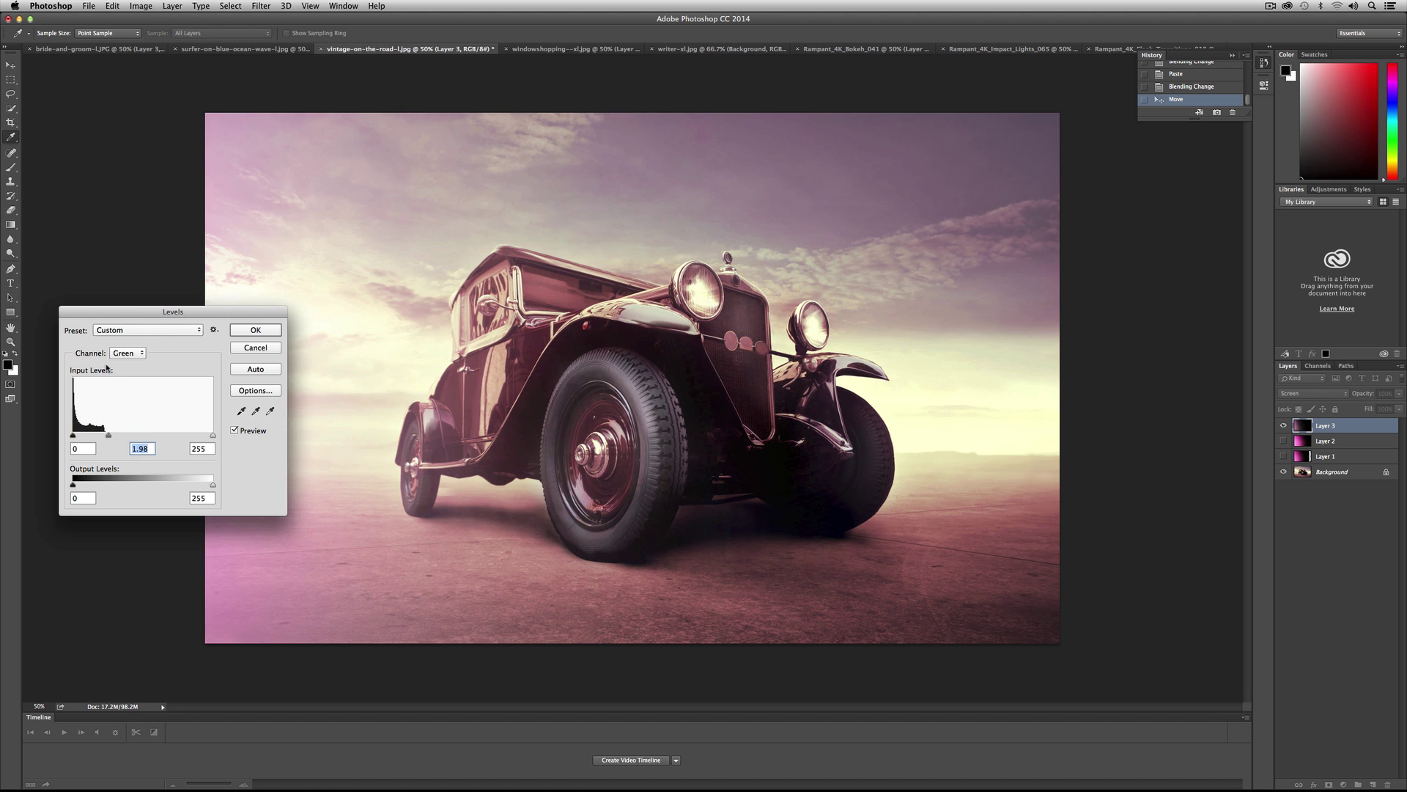
{"action": "left_click", "coordinate": [126, 353]}
{"action": "left_click", "coordinate": [121, 363]}
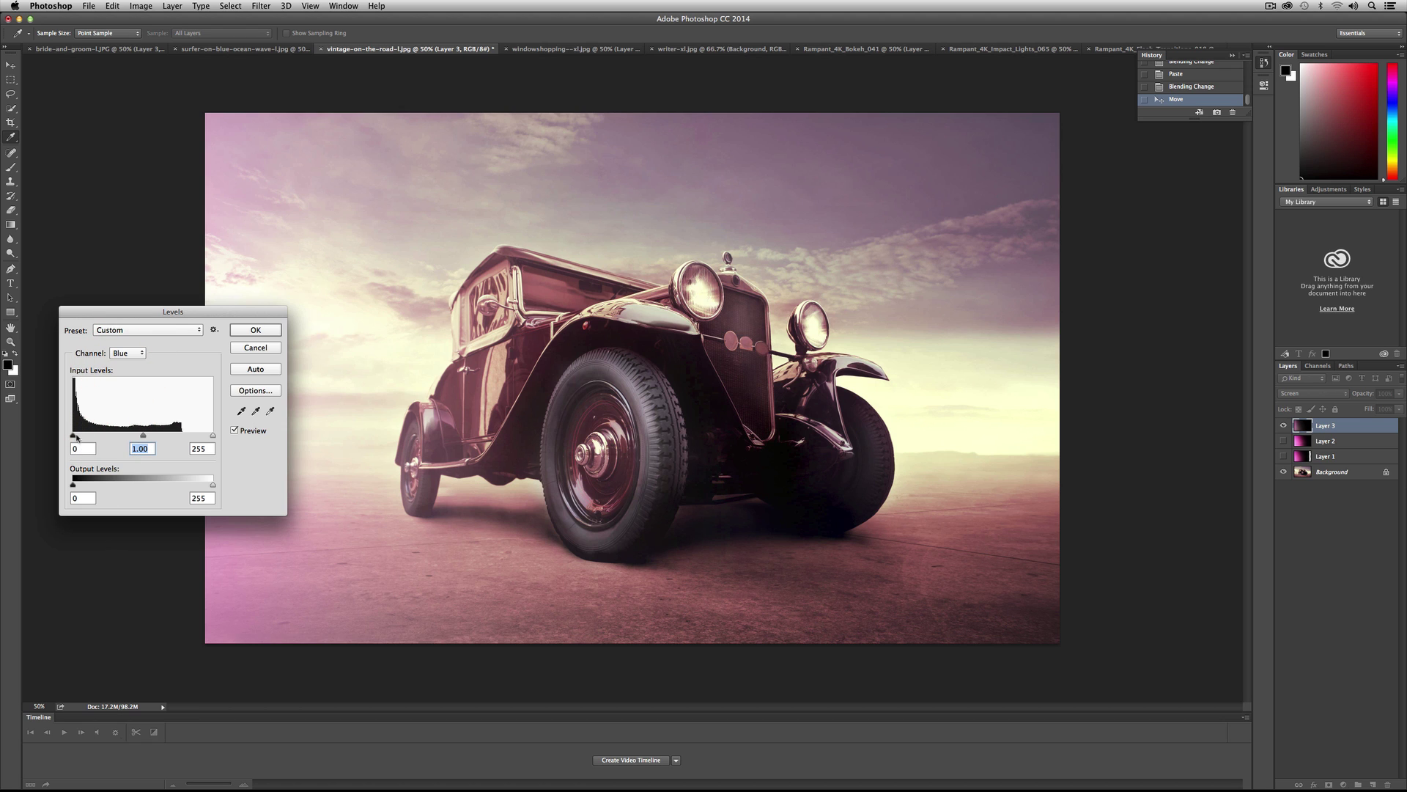
{"action": "left_click_drag", "start_coordinate": [76, 437], "coordinate": [110, 437]}
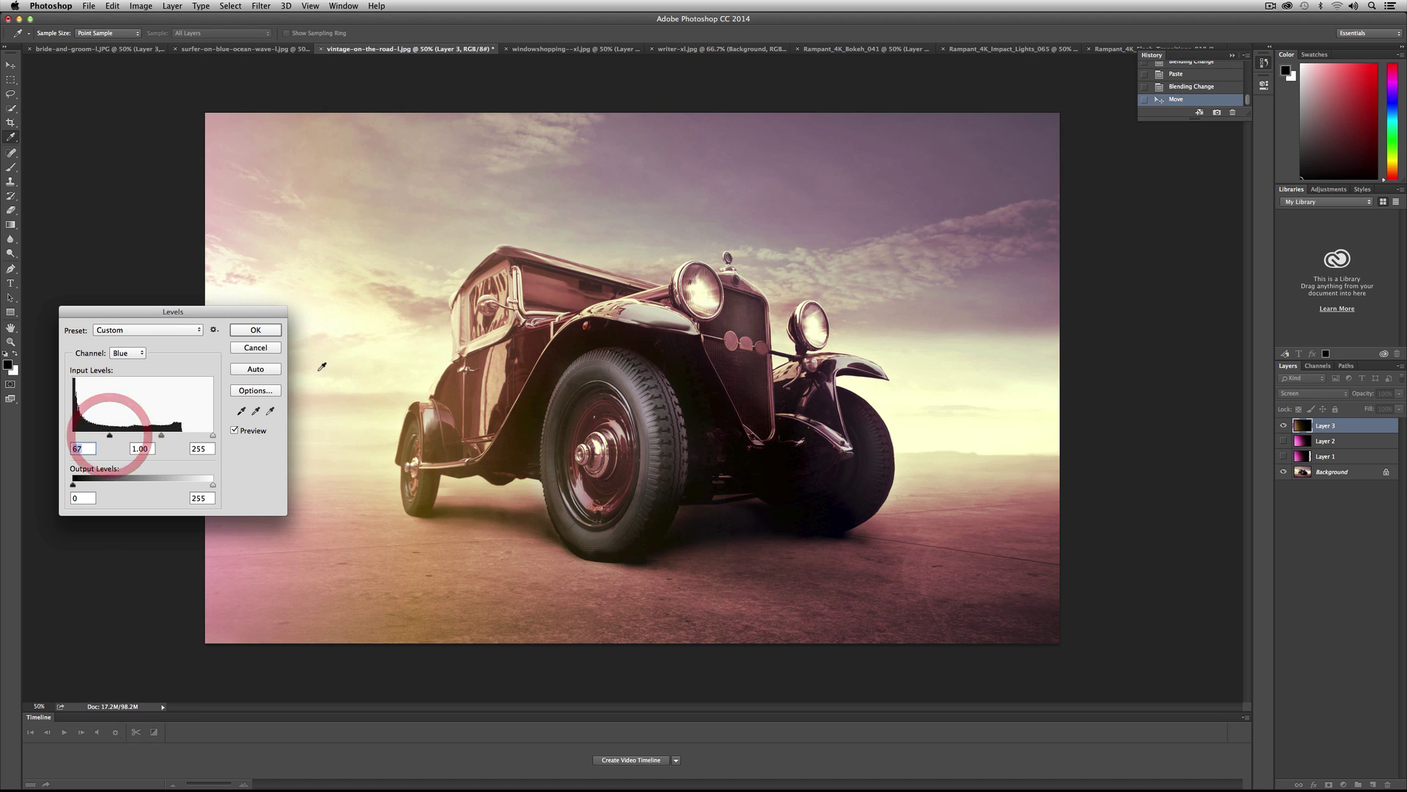
{"action": "left_click_drag", "start_coordinate": [210, 314], "coordinate": [185, 91]}
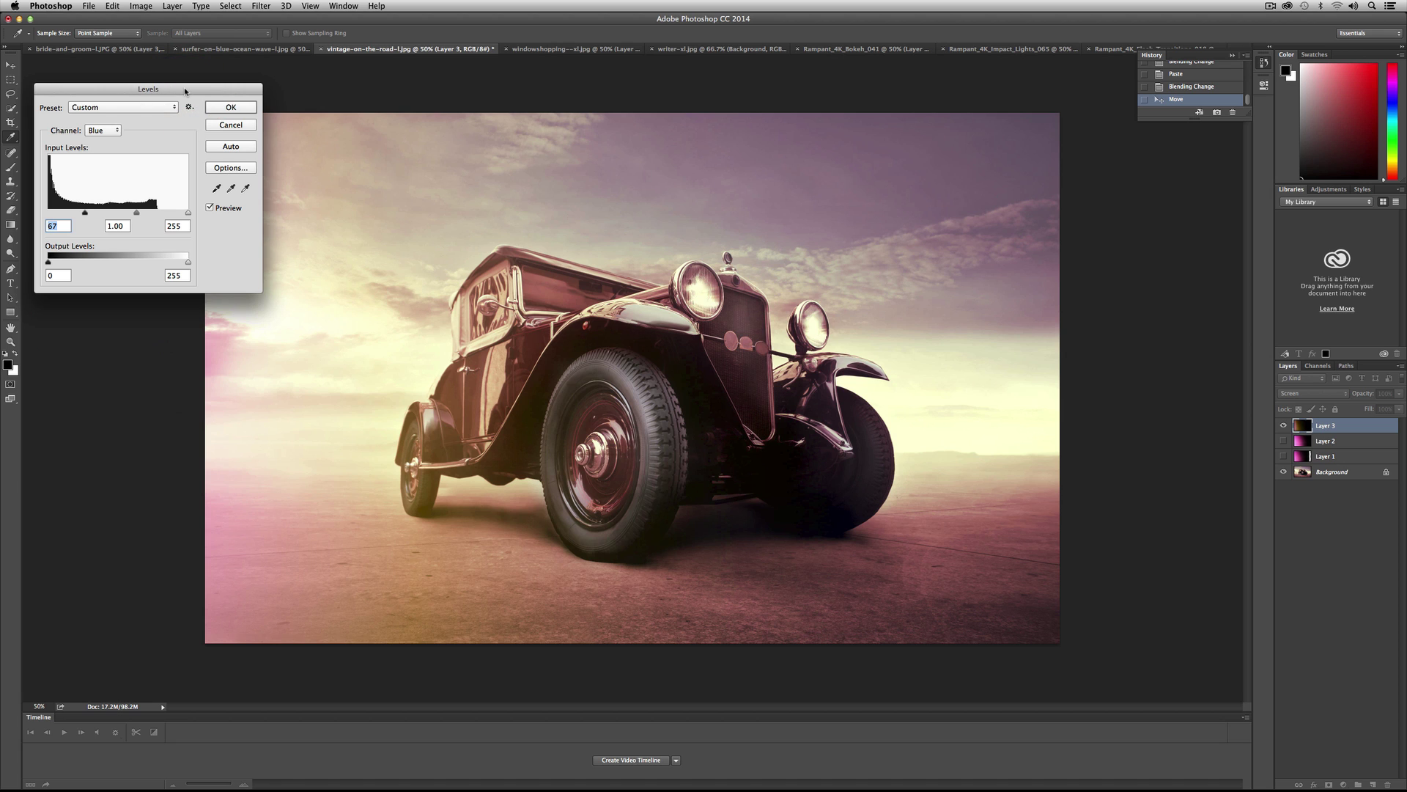
{"action": "left_click", "coordinate": [242, 128]}
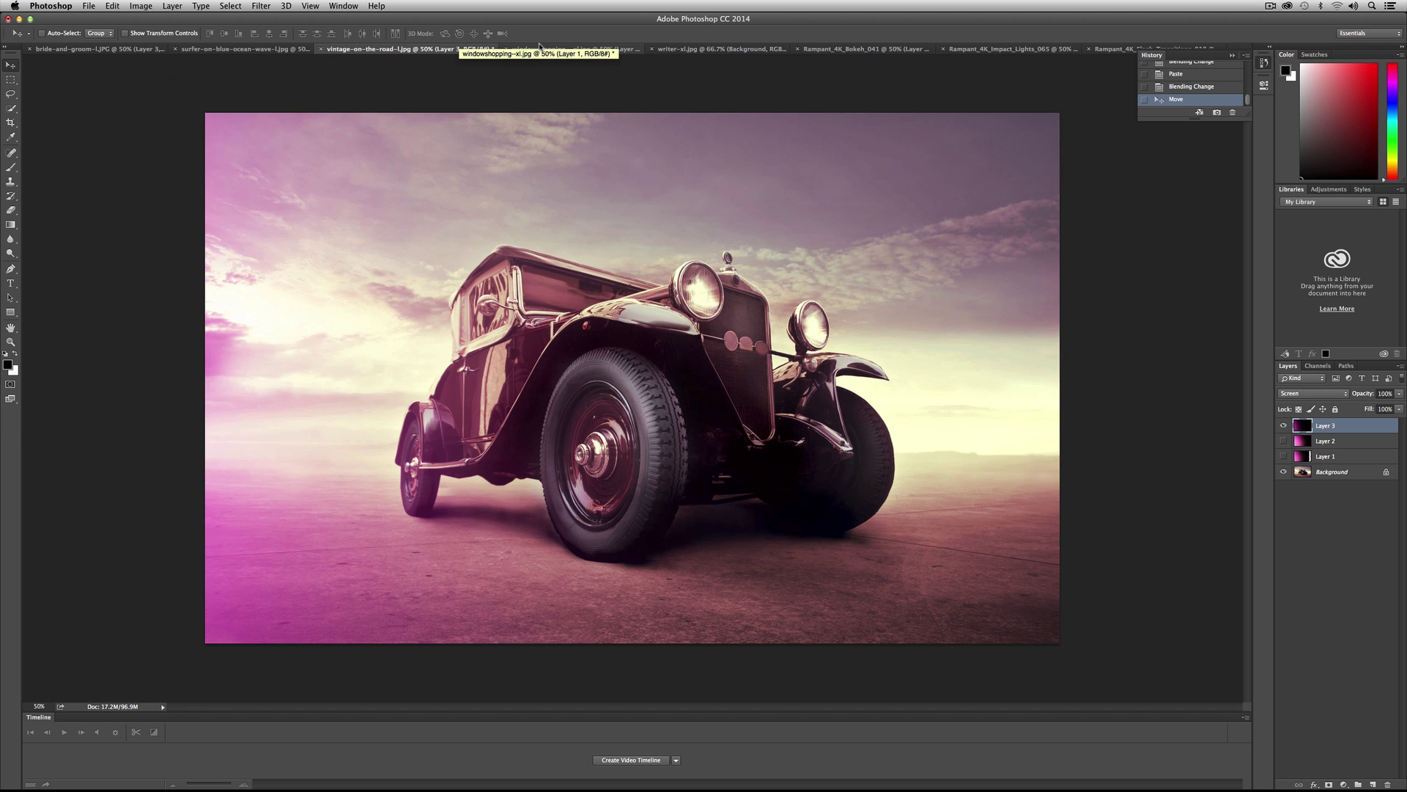
- On the window shopping photo, show the warm overlay layer, compare it, and set it to Normal at 100%
{"action": "left_click", "coordinate": [540, 50]}
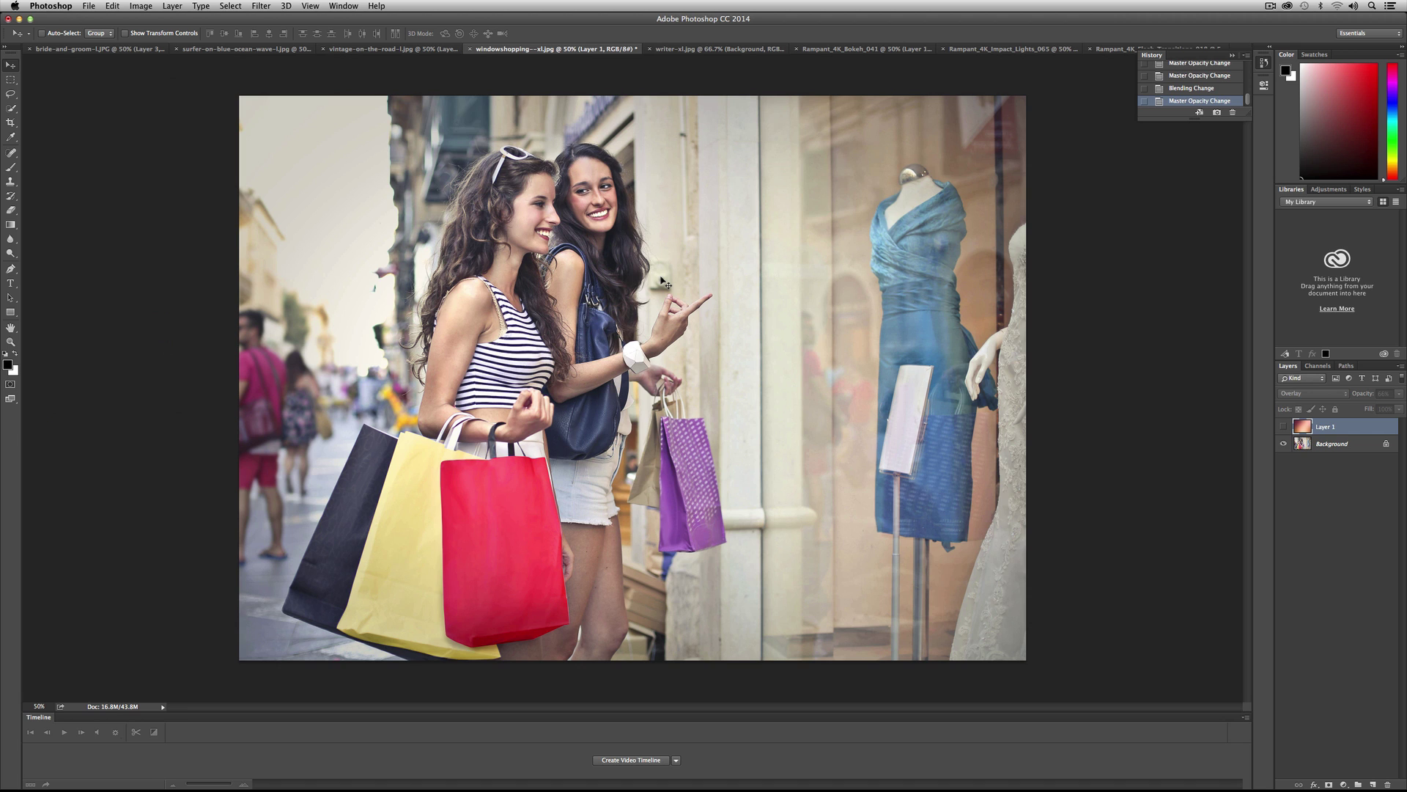
{"action": "left_click", "coordinate": [1284, 426]}
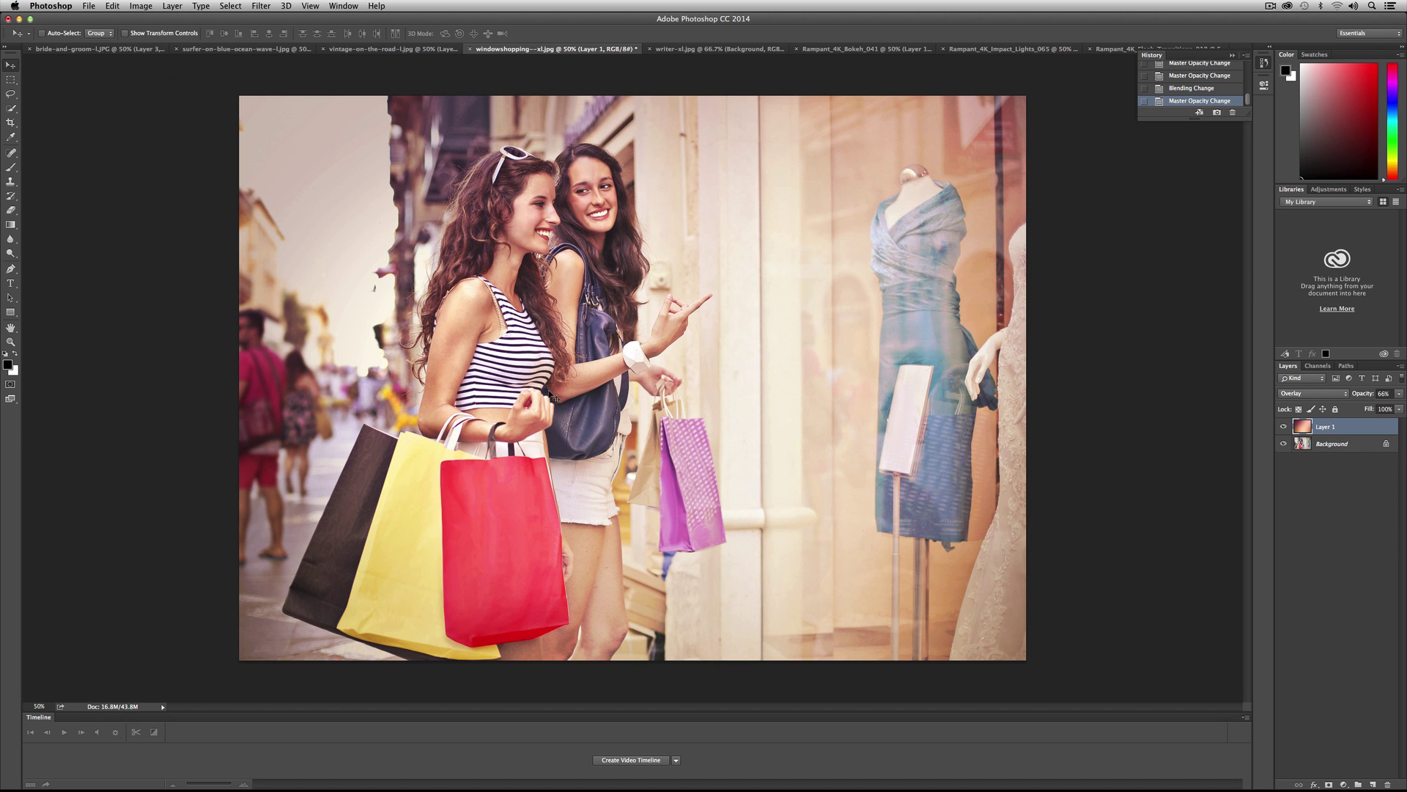
{"action": "left_click", "coordinate": [1283, 428]}
{"action": "left_click", "coordinate": [1283, 428]}
{"action": "left_click", "coordinate": [1282, 428]}
{"action": "left_click", "coordinate": [1283, 428]}
{"action": "left_click", "coordinate": [1312, 394]}
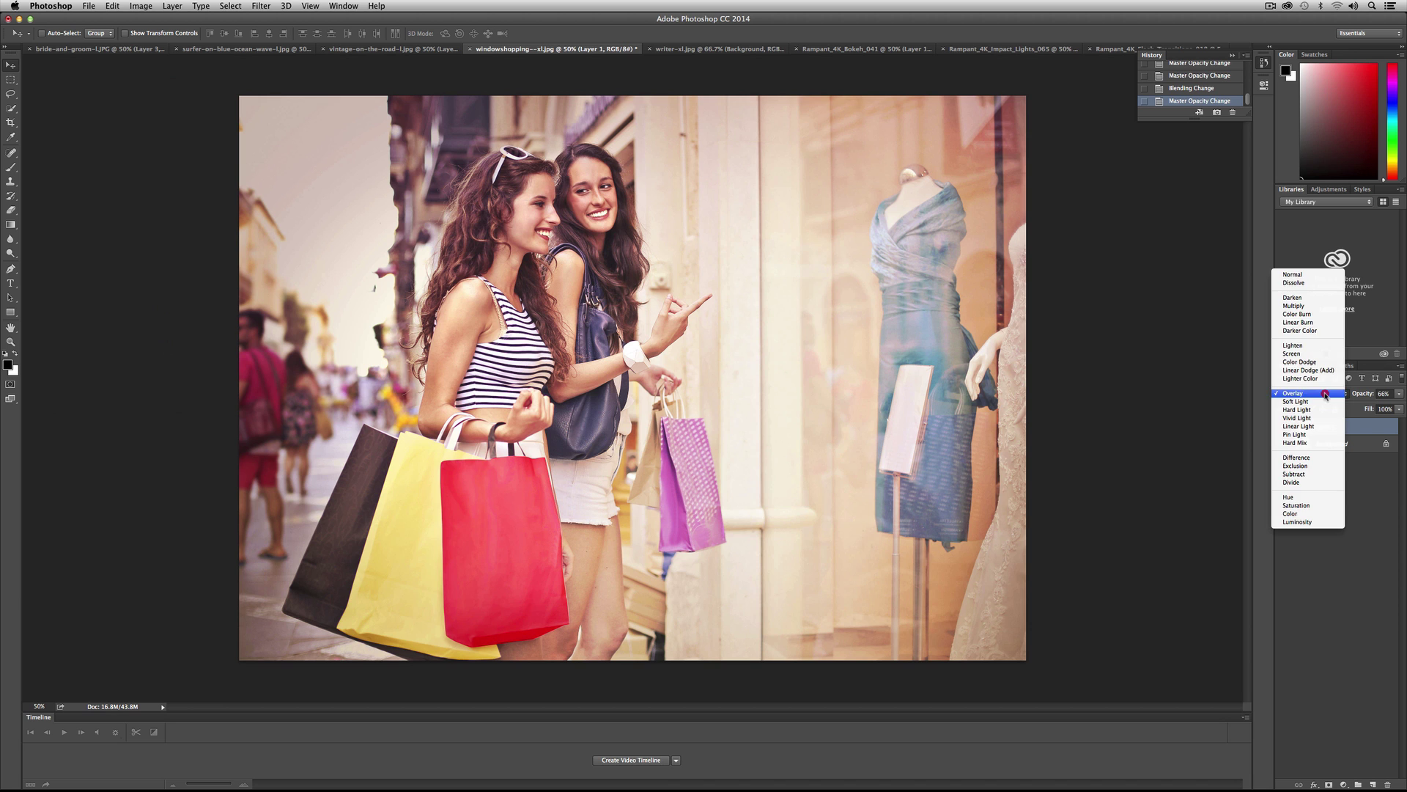
{"action": "left_click", "coordinate": [1312, 276]}
{"action": "left_click", "coordinate": [1399, 393]}
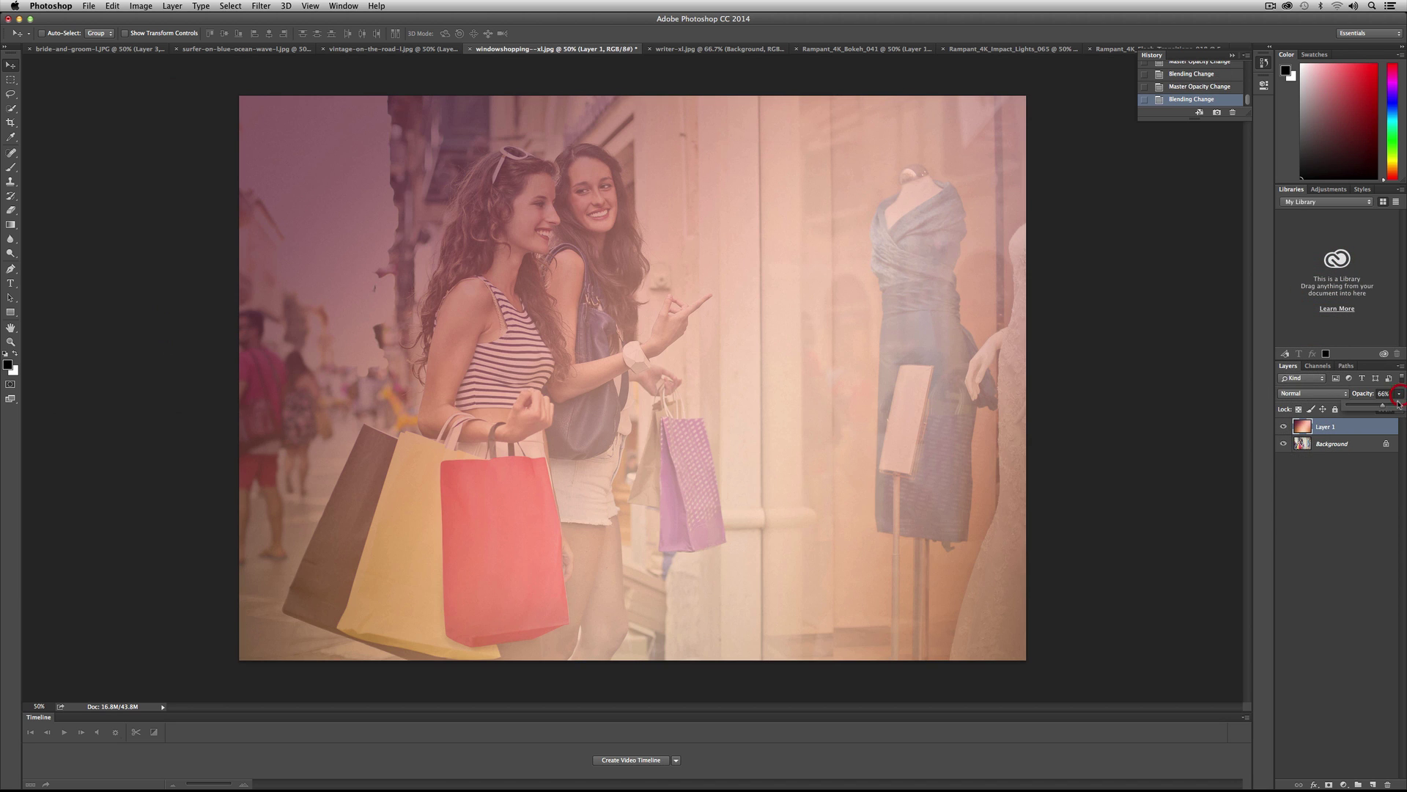
{"action": "left_click_drag", "start_coordinate": [1396, 404], "coordinate": [1401, 404]}
{"action": "left_click", "coordinate": [1378, 506]}
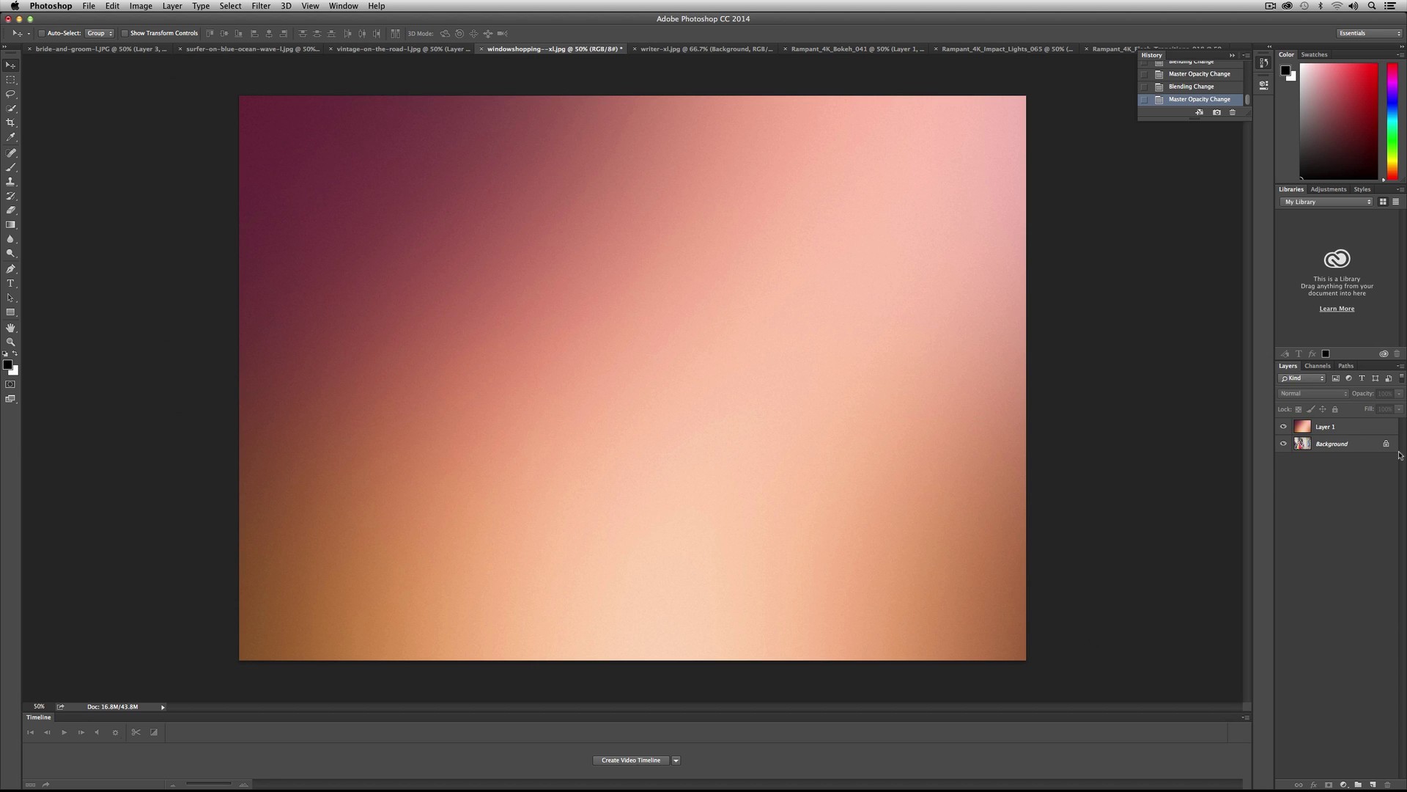
- Set the gradient layer to Overlay blending at about 63% opacity
{"action": "left_click", "coordinate": [1348, 428]}
{"action": "left_click", "coordinate": [1309, 393]}
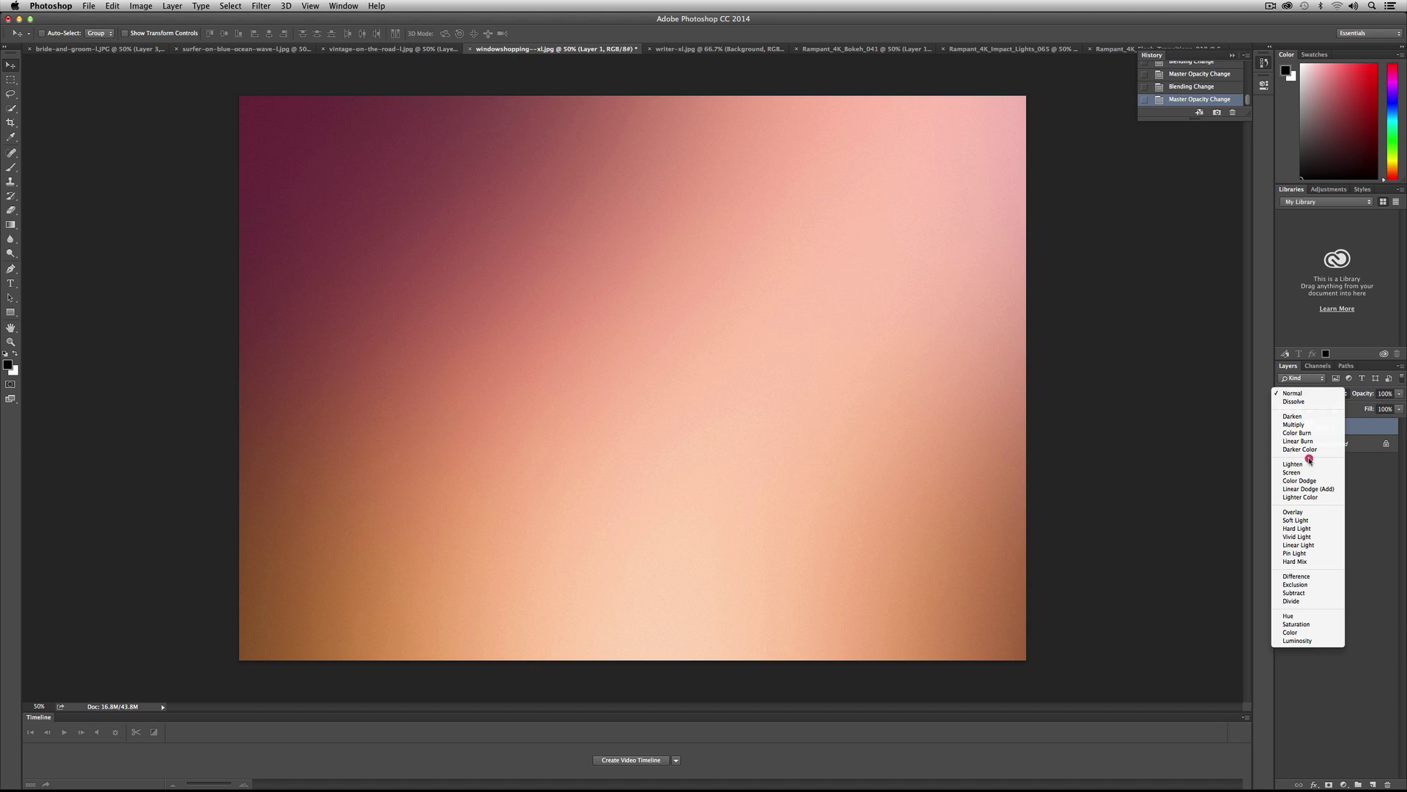
{"action": "left_click", "coordinate": [1293, 512]}
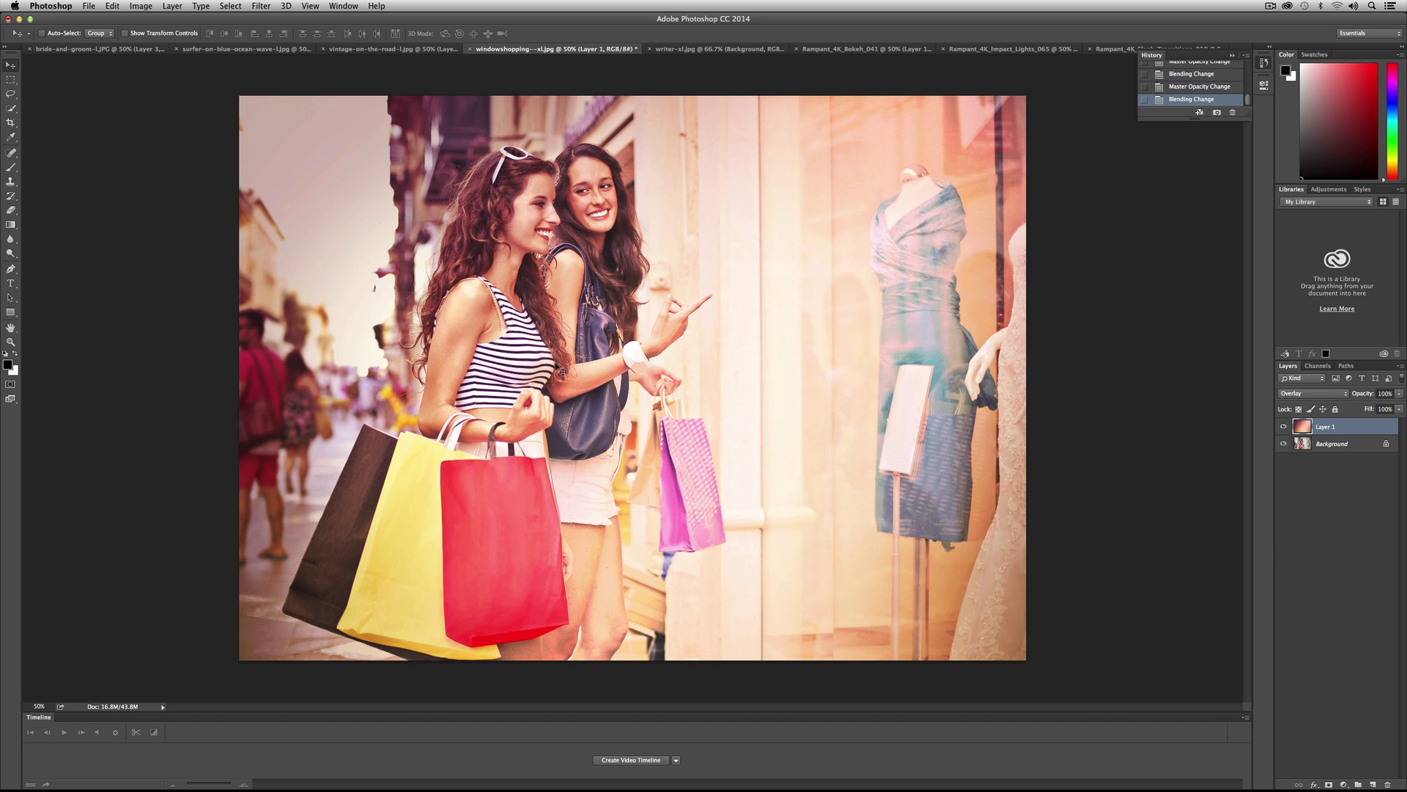
{"action": "left_click_drag", "start_coordinate": [1397, 395], "coordinate": [1383, 408]}
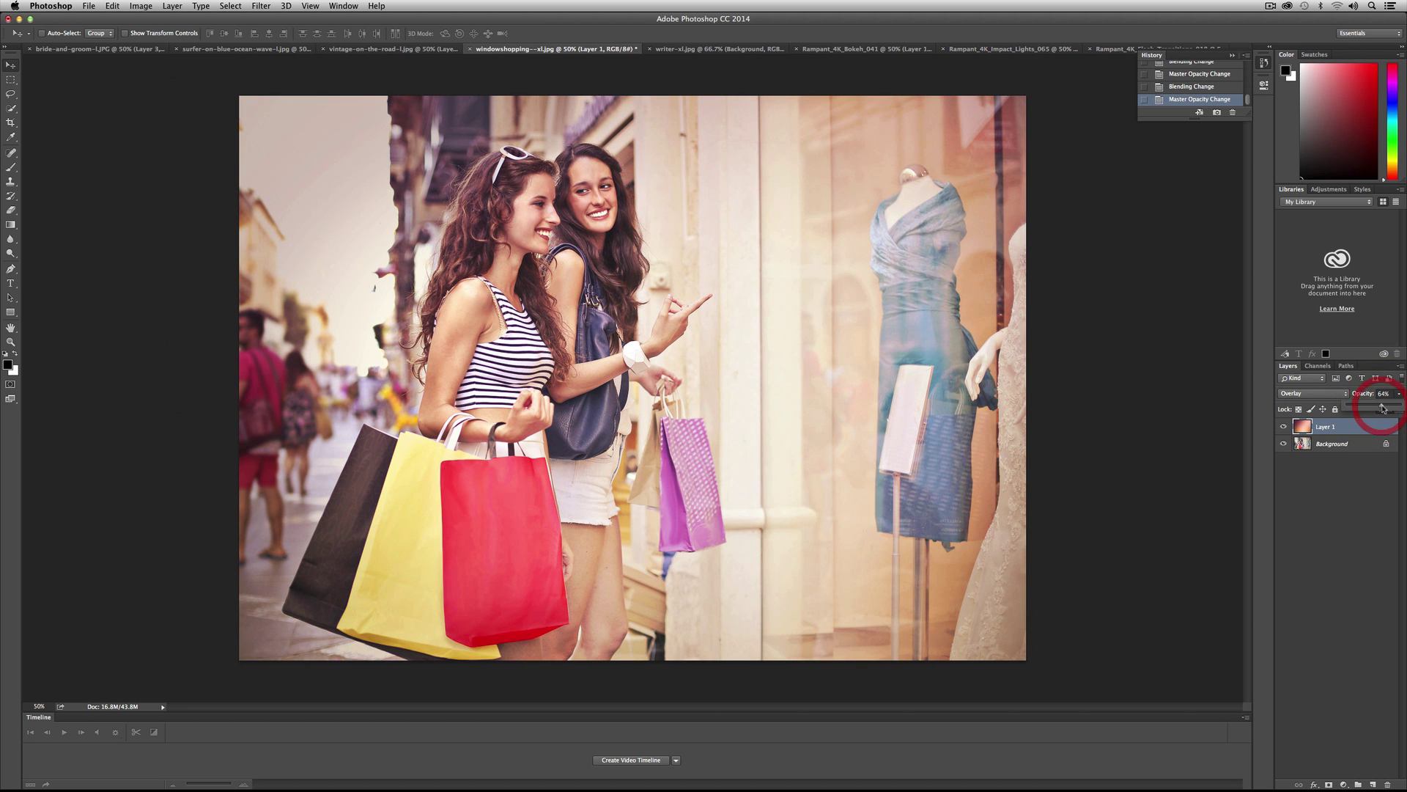
{"action": "left_click", "coordinate": [1246, 411]}
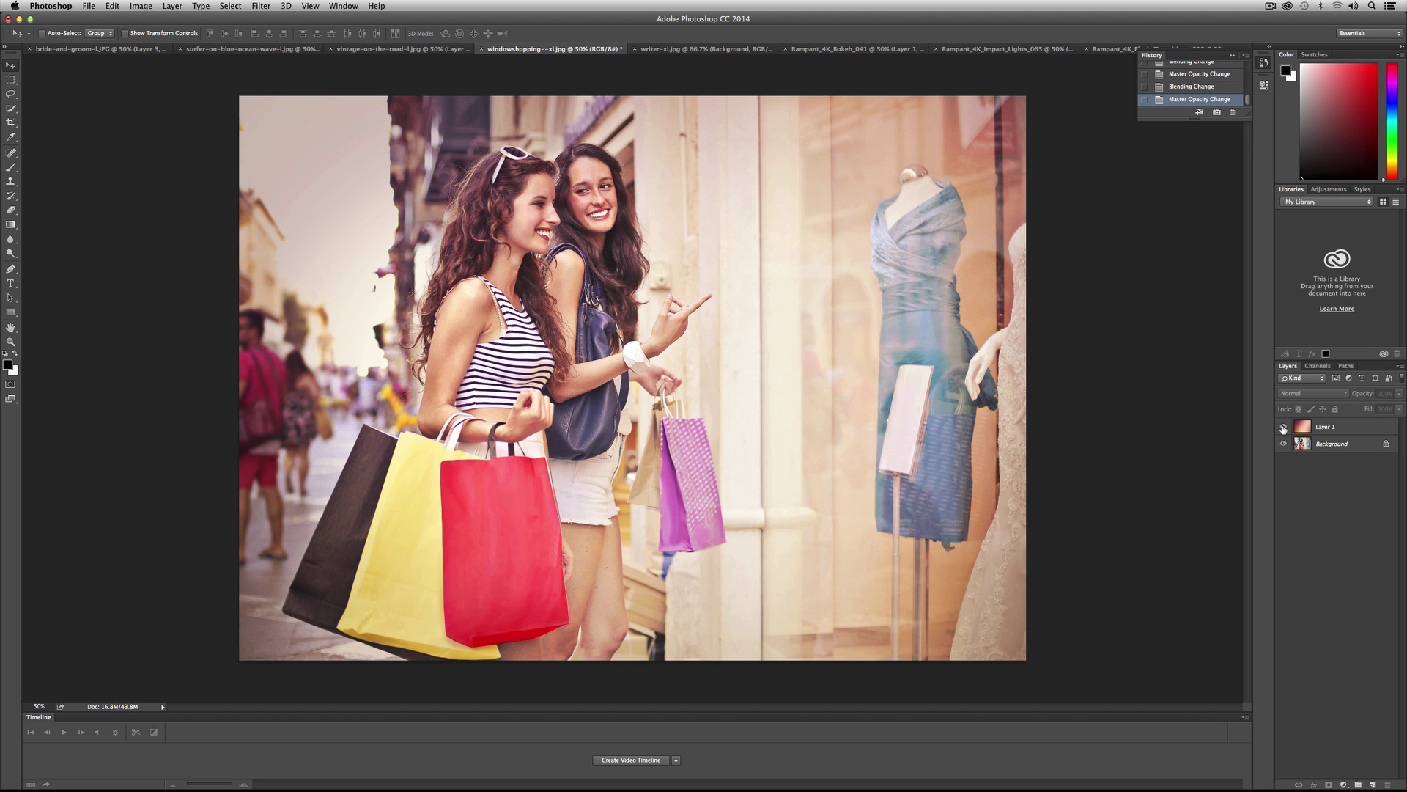
{"action": "left_click", "coordinate": [1283, 427]}
{"action": "left_click", "coordinate": [1284, 427]}
{"action": "left_click", "coordinate": [1283, 427]}
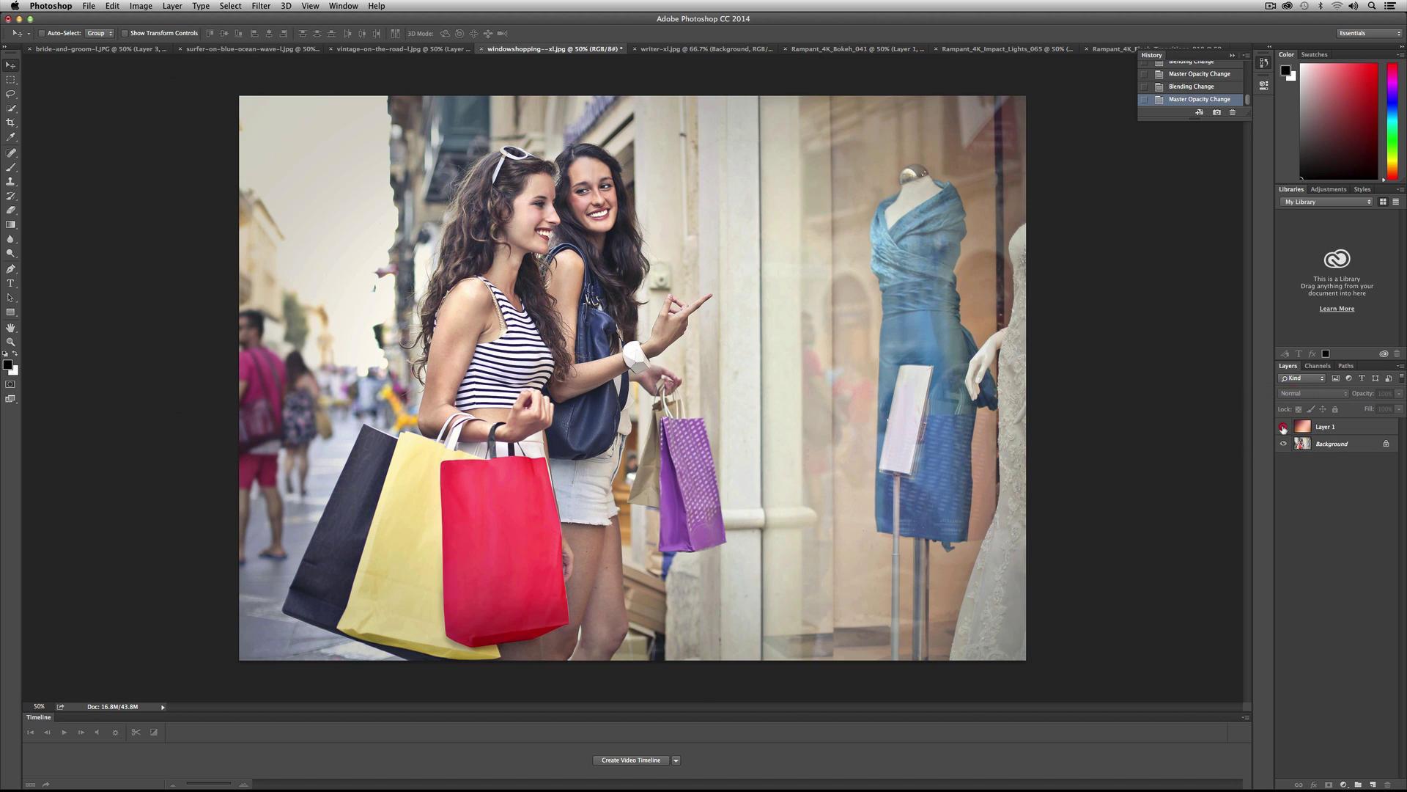
{"action": "left_click", "coordinate": [1283, 428]}
{"action": "left_click", "coordinate": [1284, 427]}
{"action": "left_click", "coordinate": [1284, 427]}
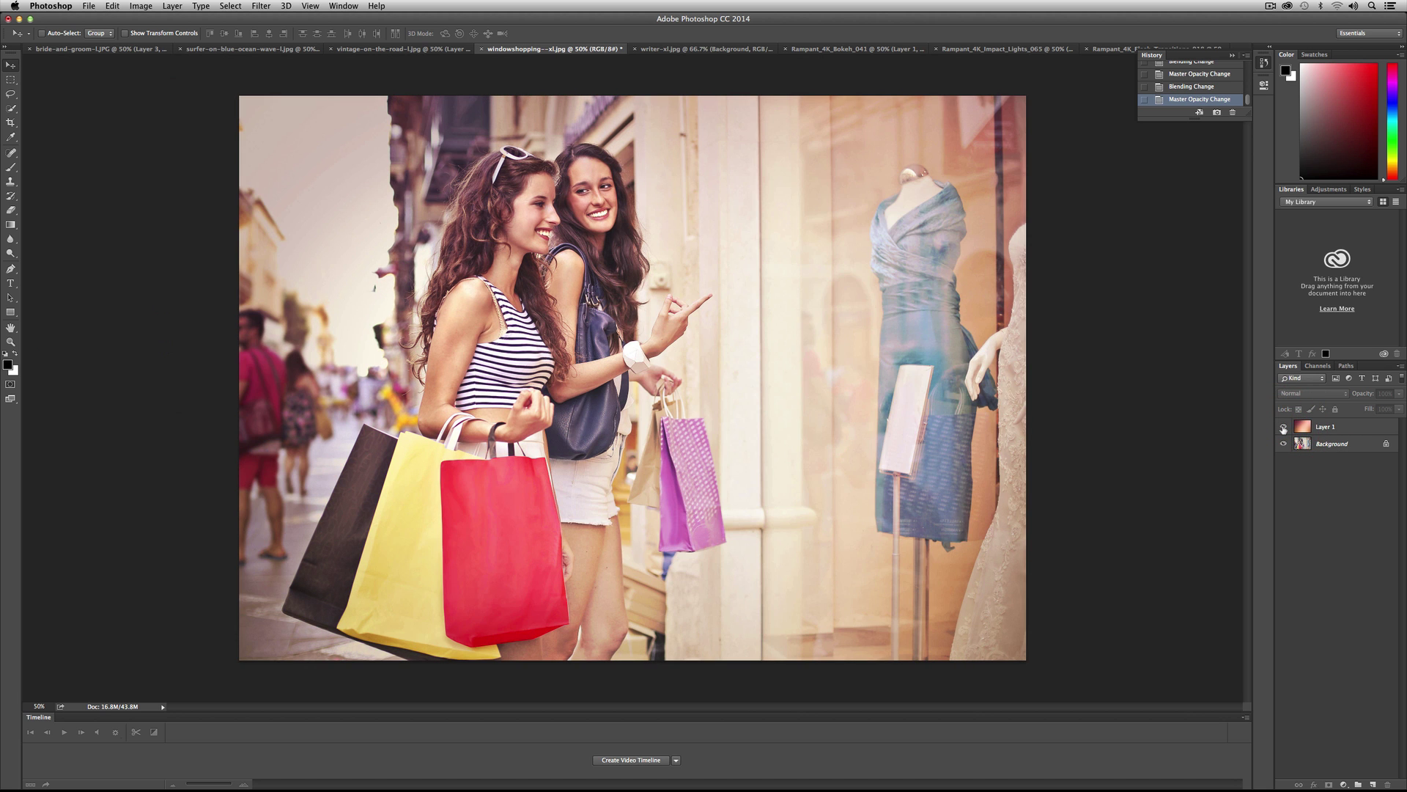
{"action": "left_click", "coordinate": [1283, 428]}
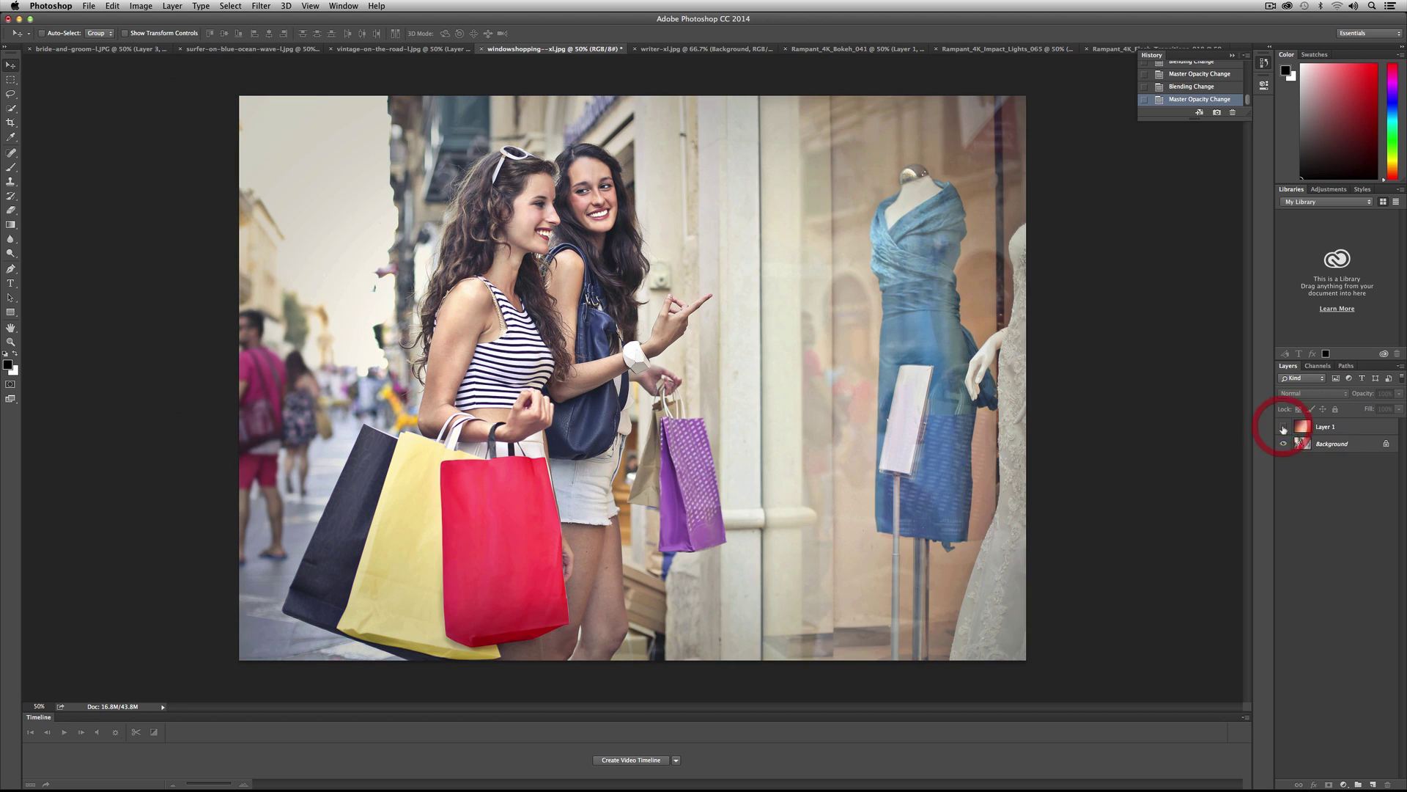
{"action": "left_click", "coordinate": [1283, 428]}
{"action": "left_click", "coordinate": [1283, 428]}
{"action": "left_click", "coordinate": [1283, 427]}
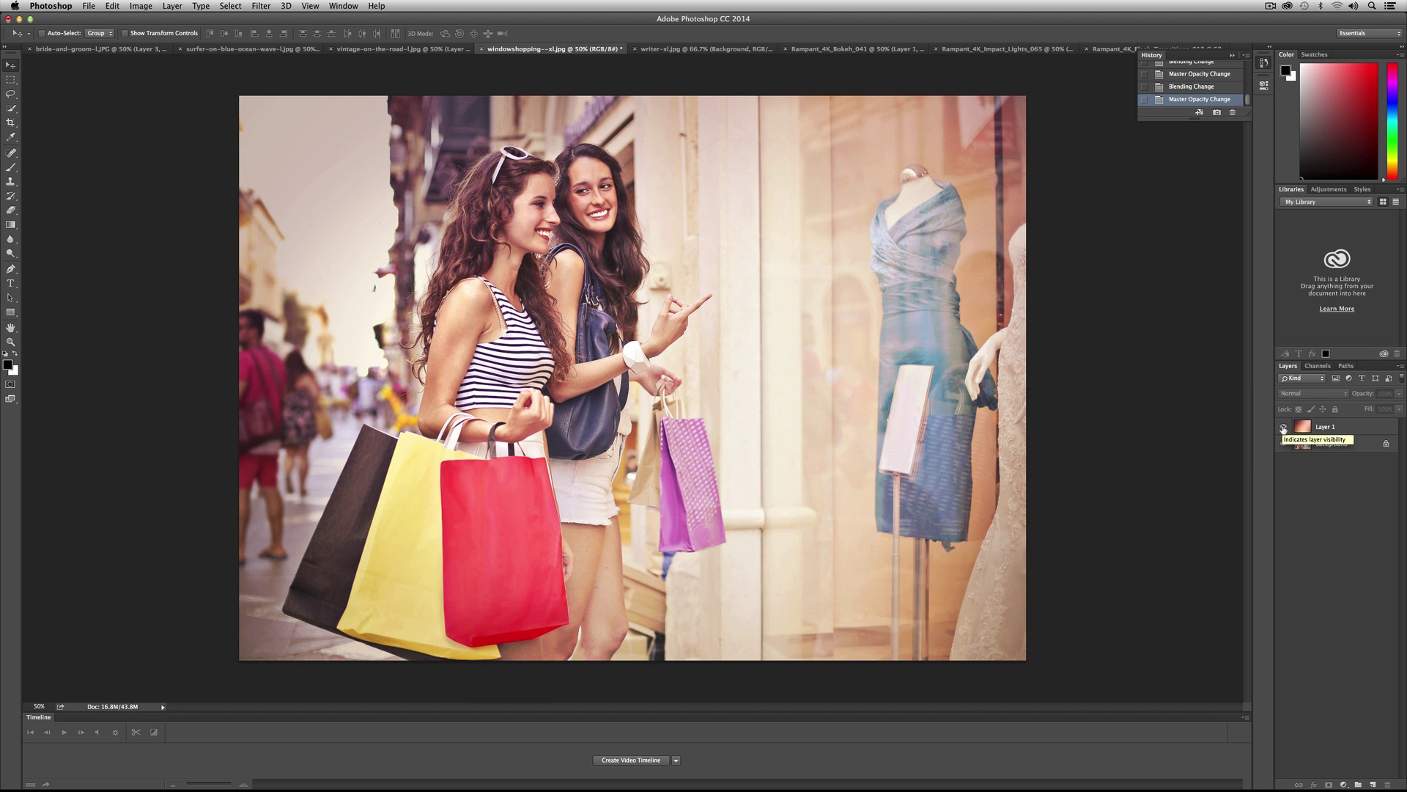
{"action": "left_click", "coordinate": [1283, 428]}
{"action": "left_click", "coordinate": [1283, 428]}
{"action": "left_click", "coordinate": [1283, 428]}
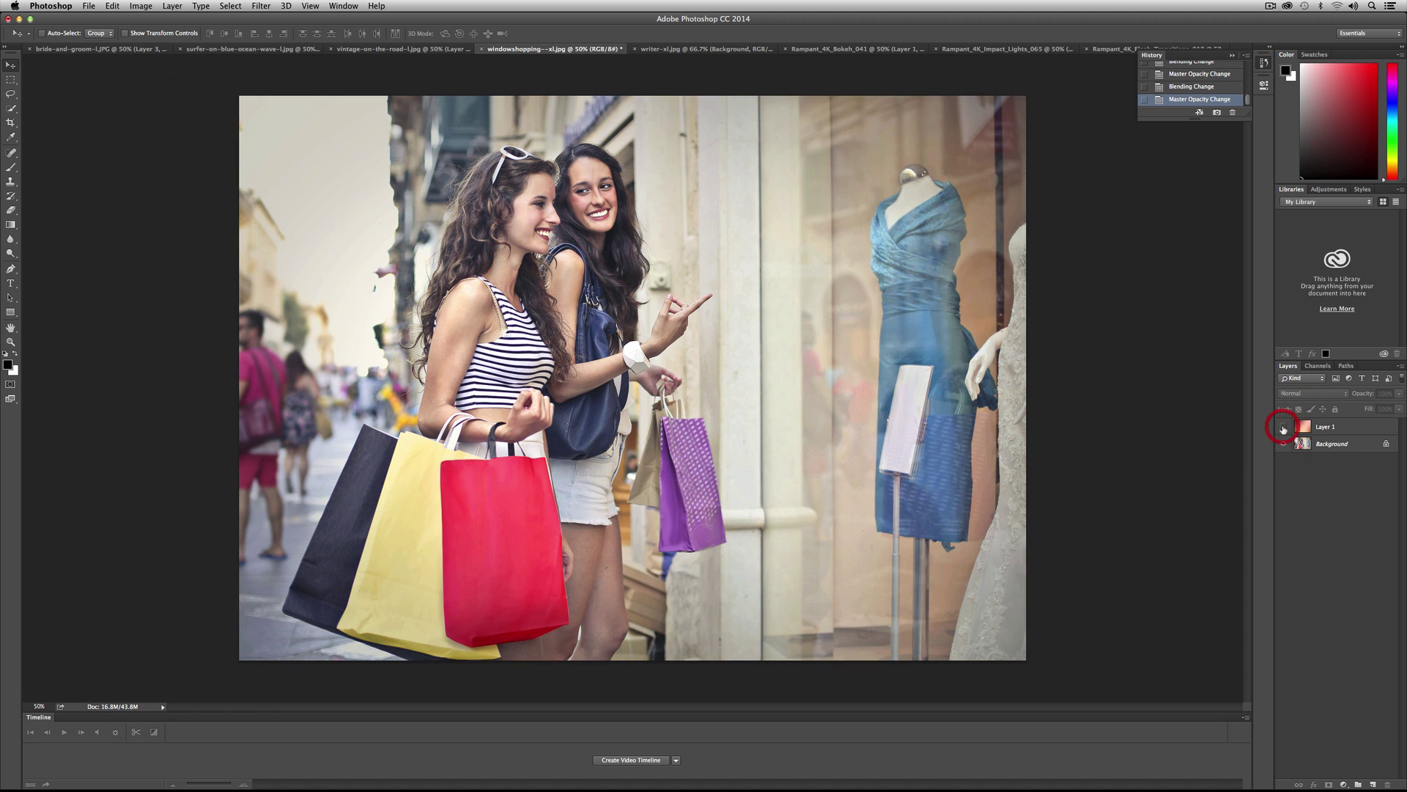
{"action": "left_click", "coordinate": [1283, 427]}
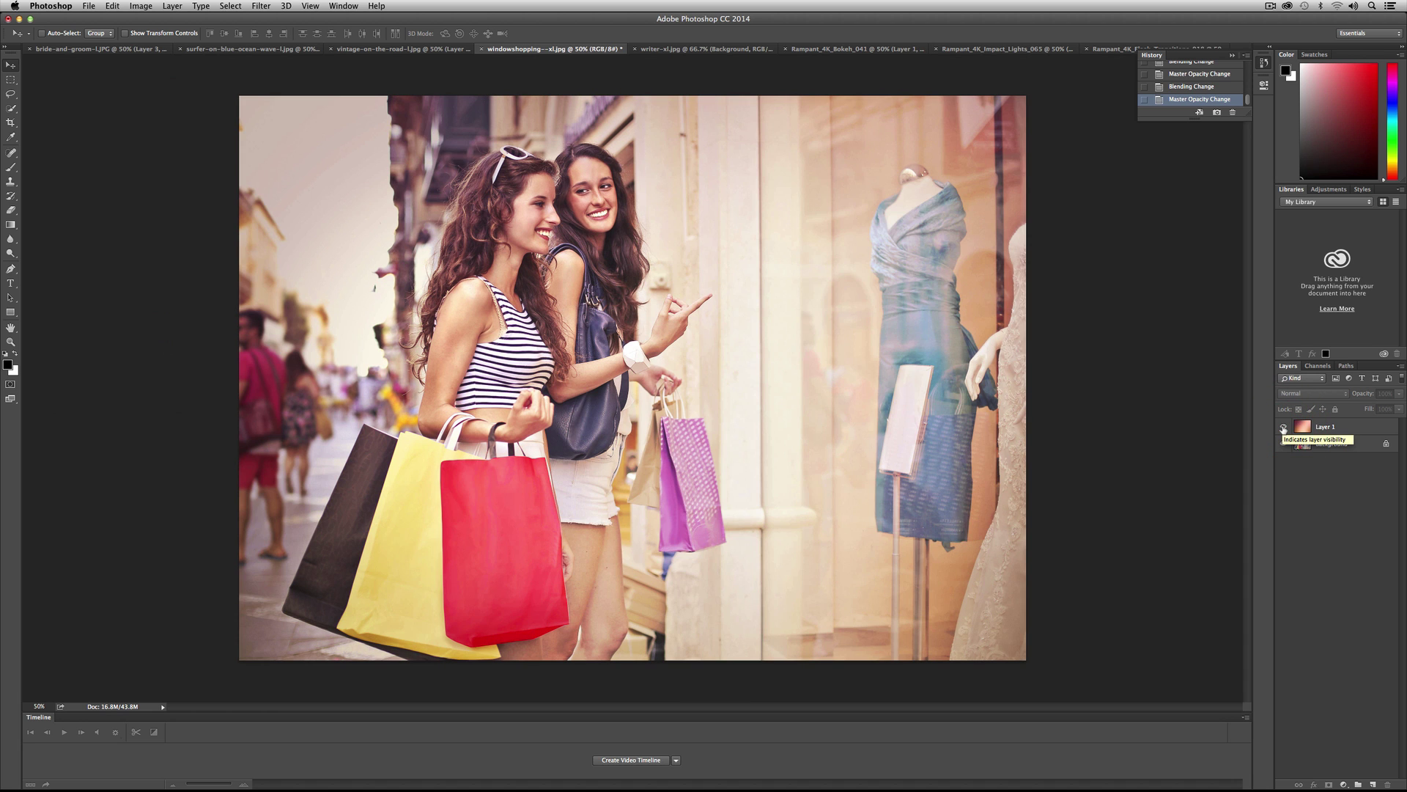
{"action": "left_click", "coordinate": [89, 6]}
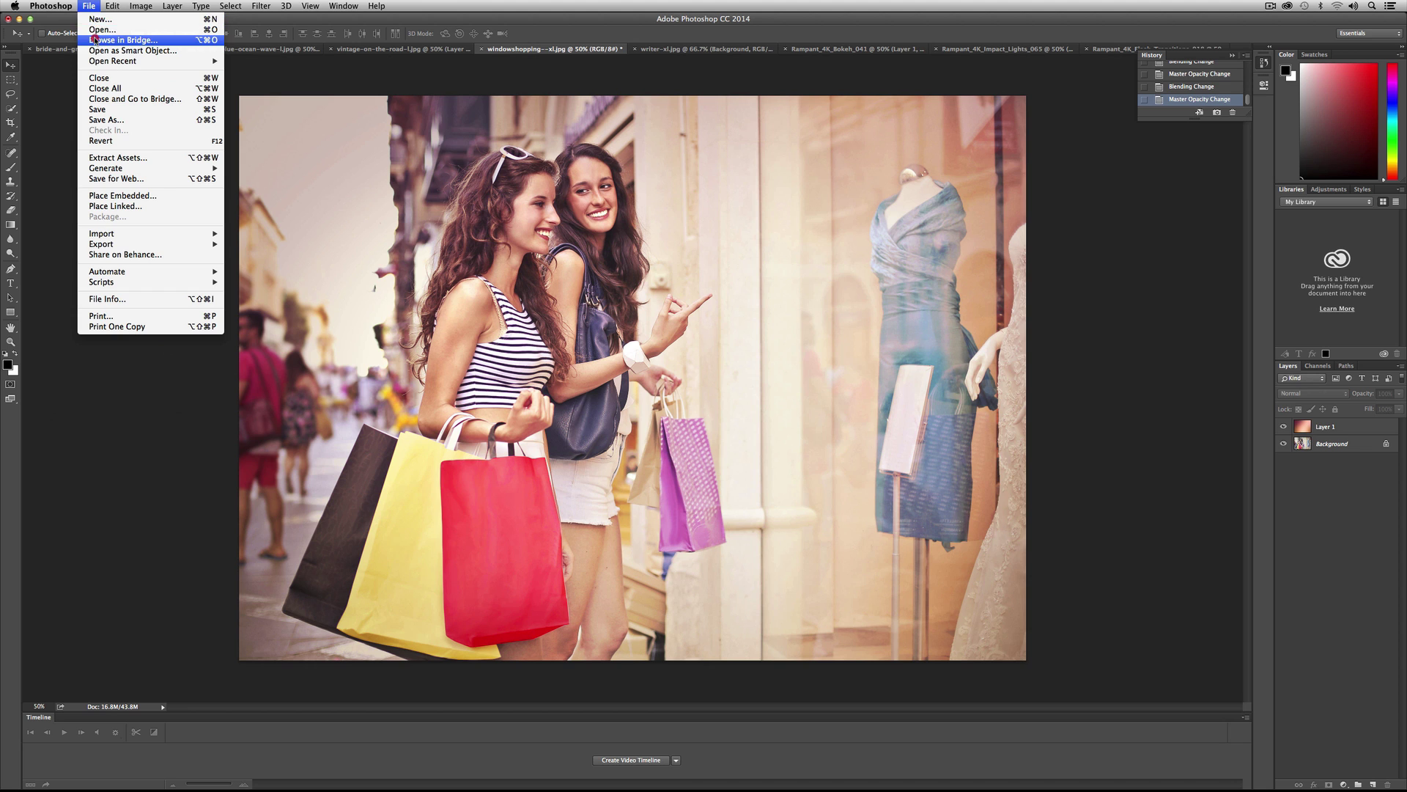
- Open the Rampant_4K_Gradient_Light_Overlays_024.mov clip
{"action": "left_click", "coordinate": [96, 31]}
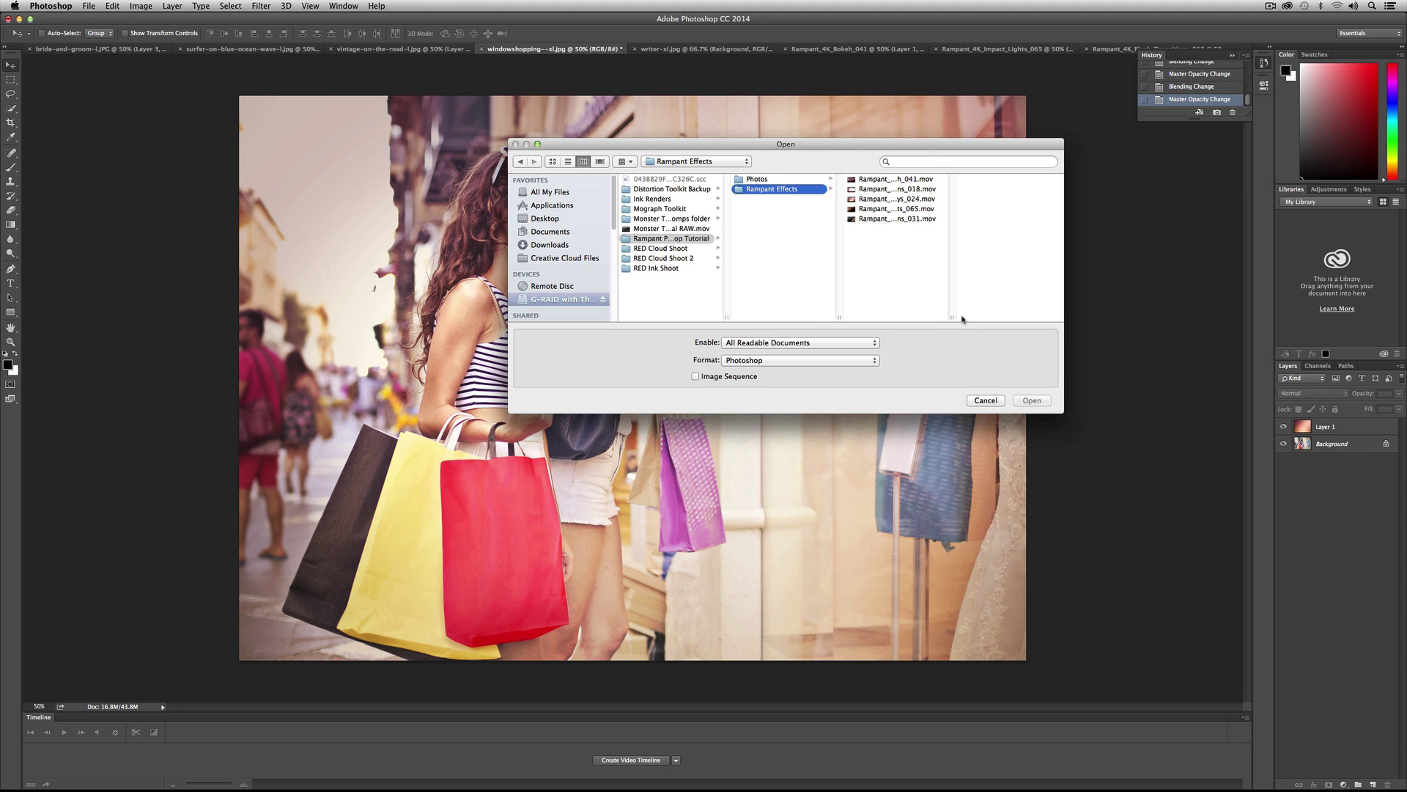
{"action": "left_click_drag", "start_coordinate": [953, 316], "coordinate": [1041, 324]}
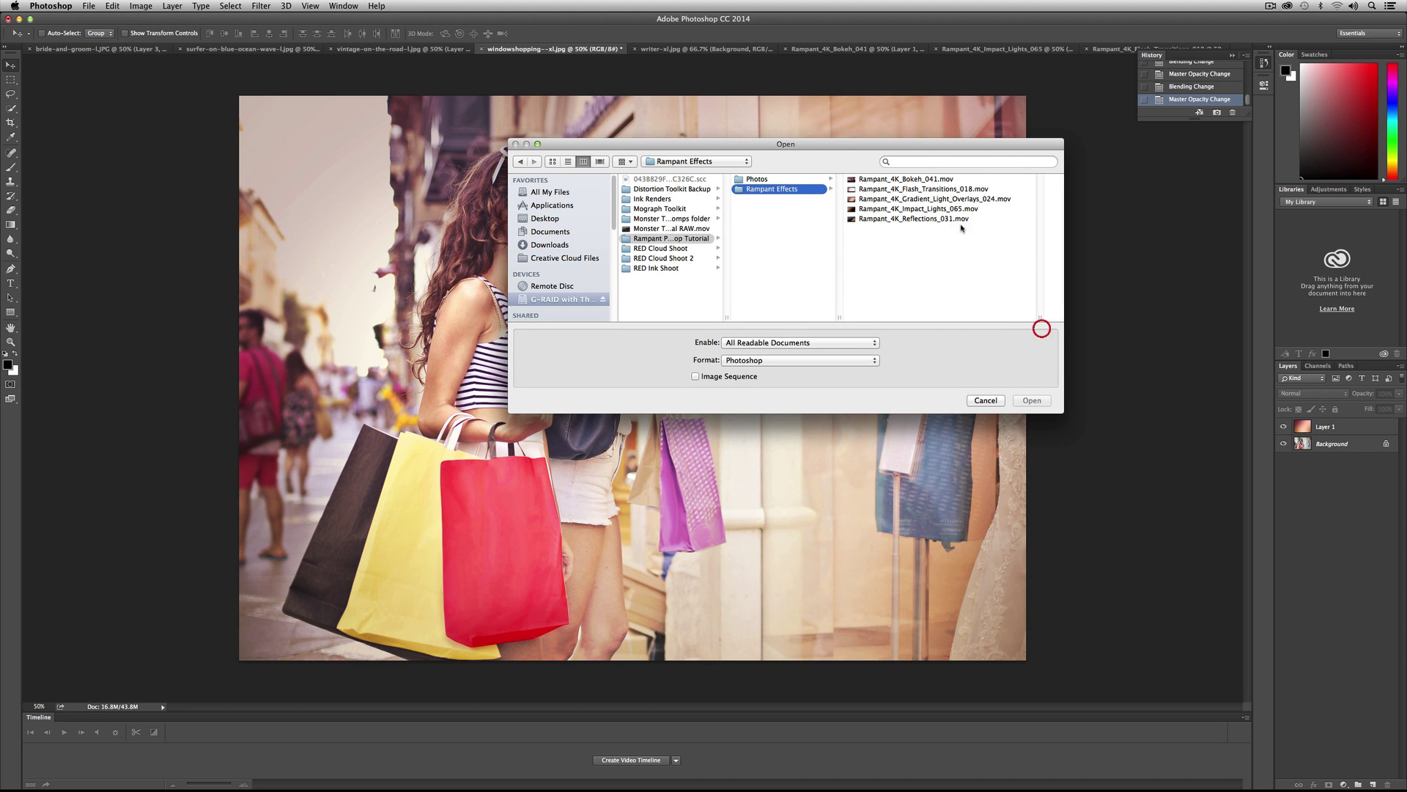
{"action": "left_click", "coordinate": [915, 199]}
{"action": "left_click", "coordinate": [1032, 400]}
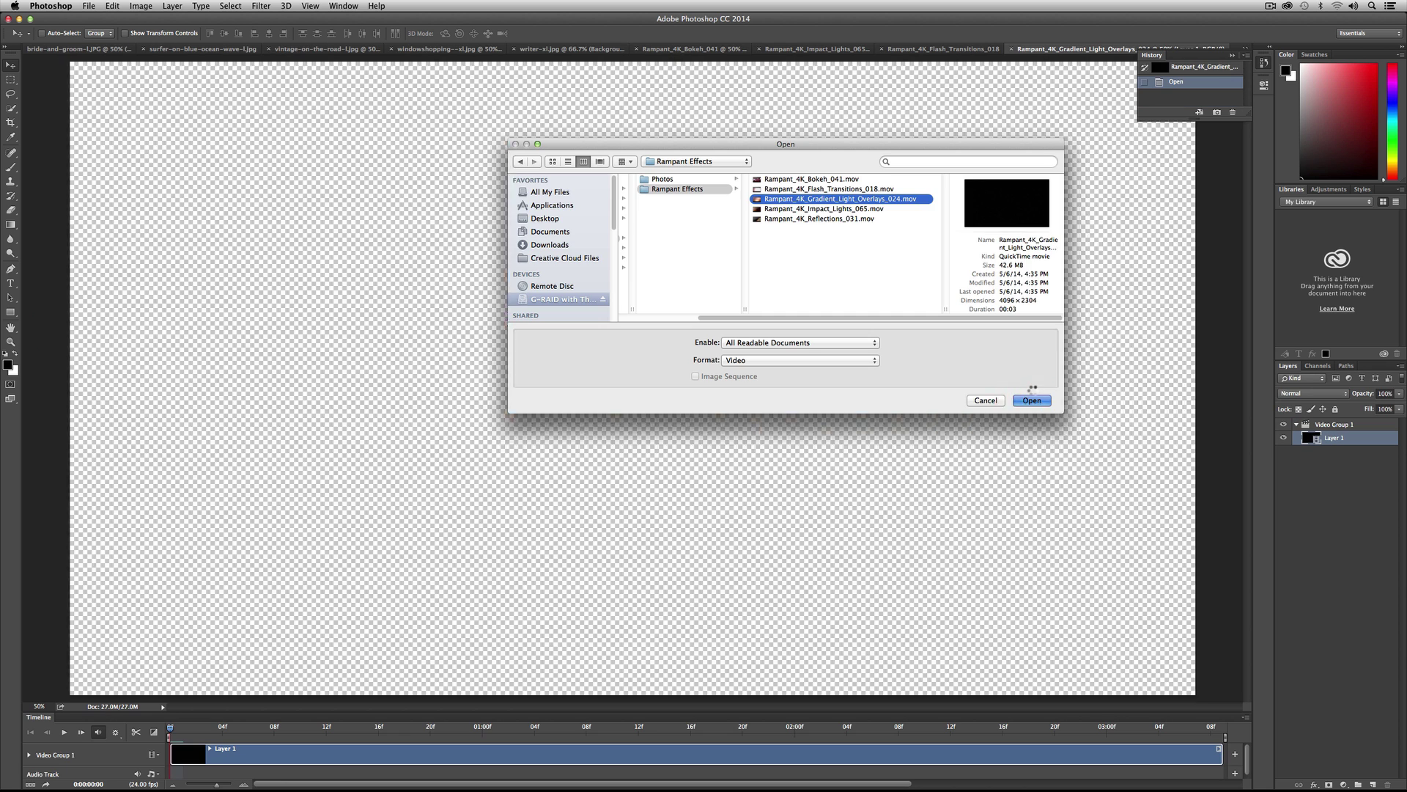
- Copy the clip's frame at 2:01 and return to the window shopping photo
{"action": "key", "text": "space"}
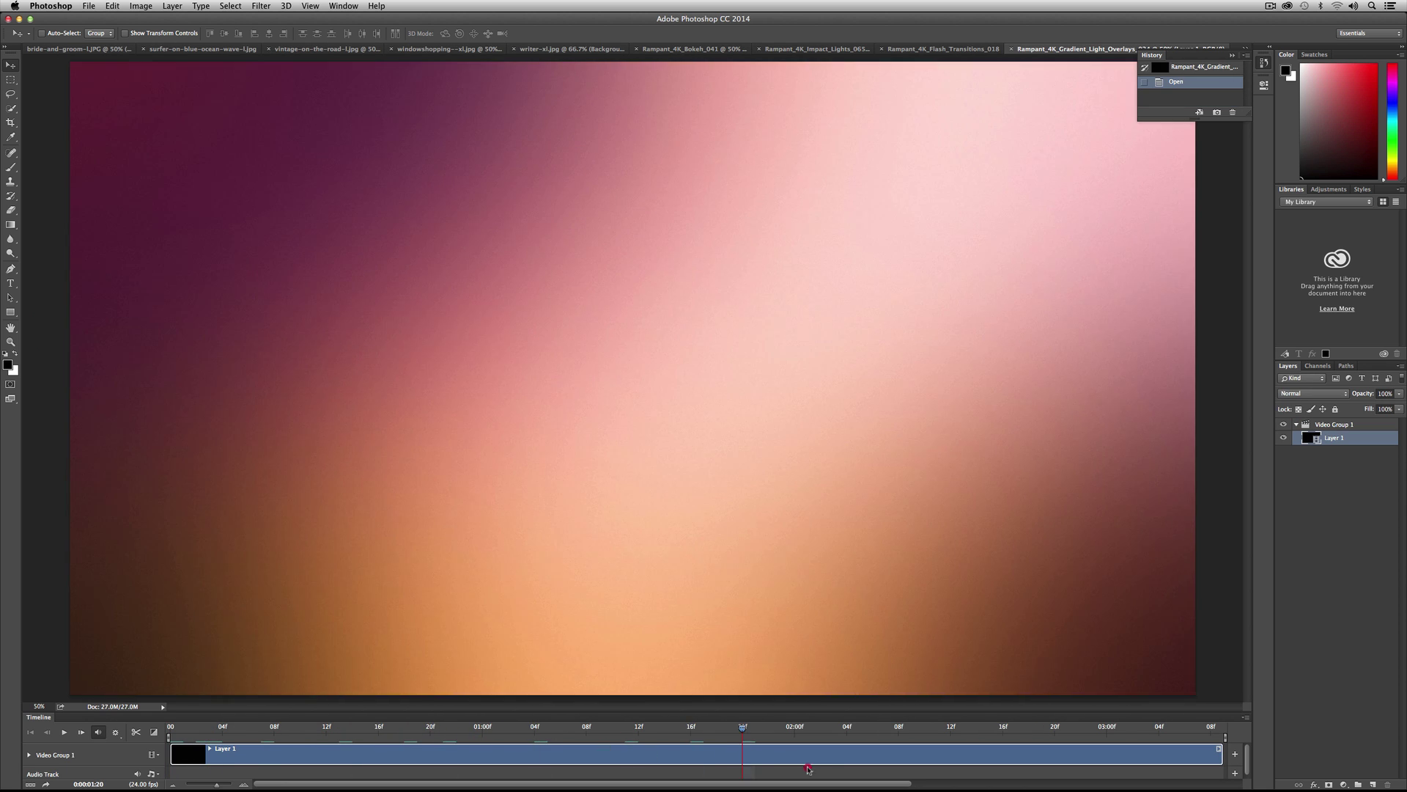
{"action": "left_click", "coordinate": [809, 768]}
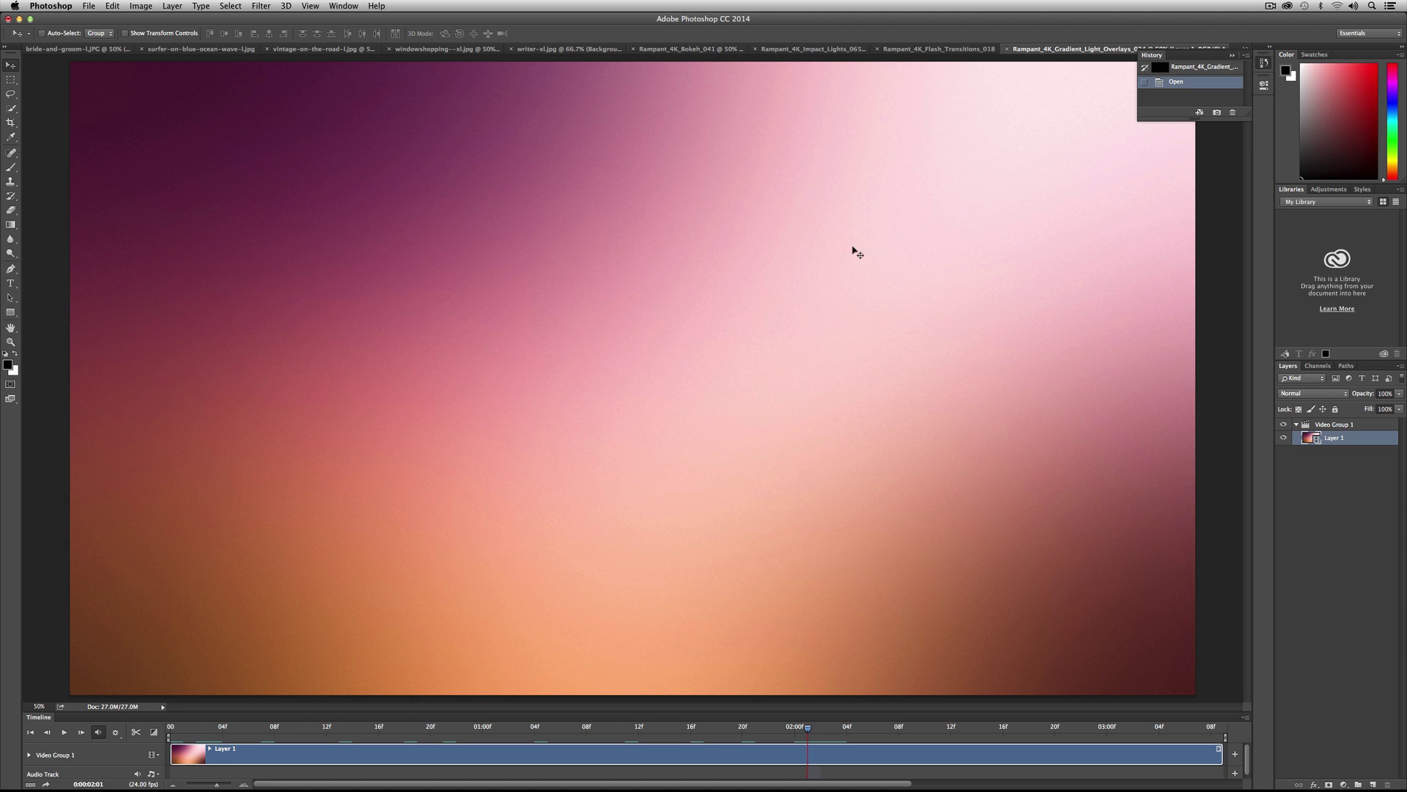
{"action": "key", "text": "super+a"}
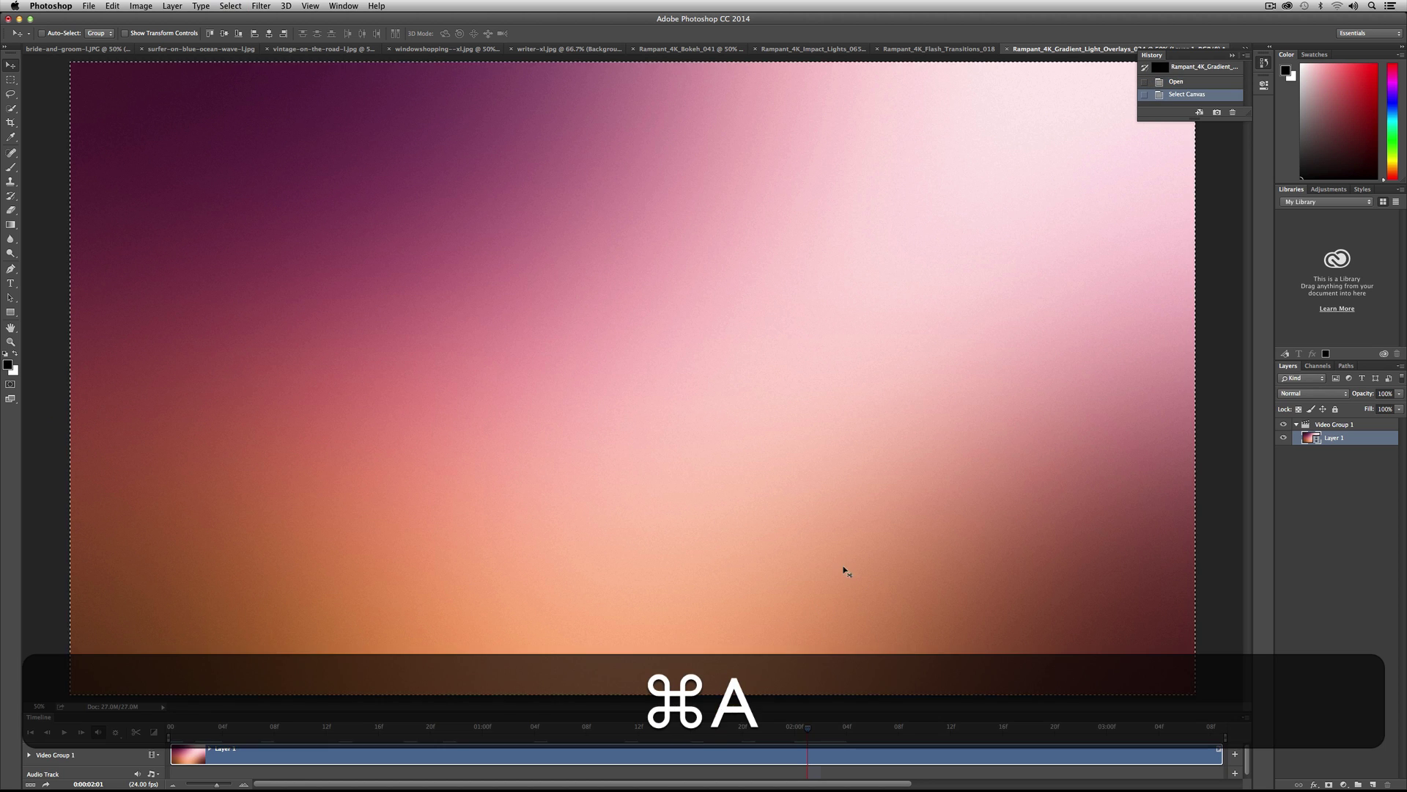
{"action": "key", "text": "super+c"}
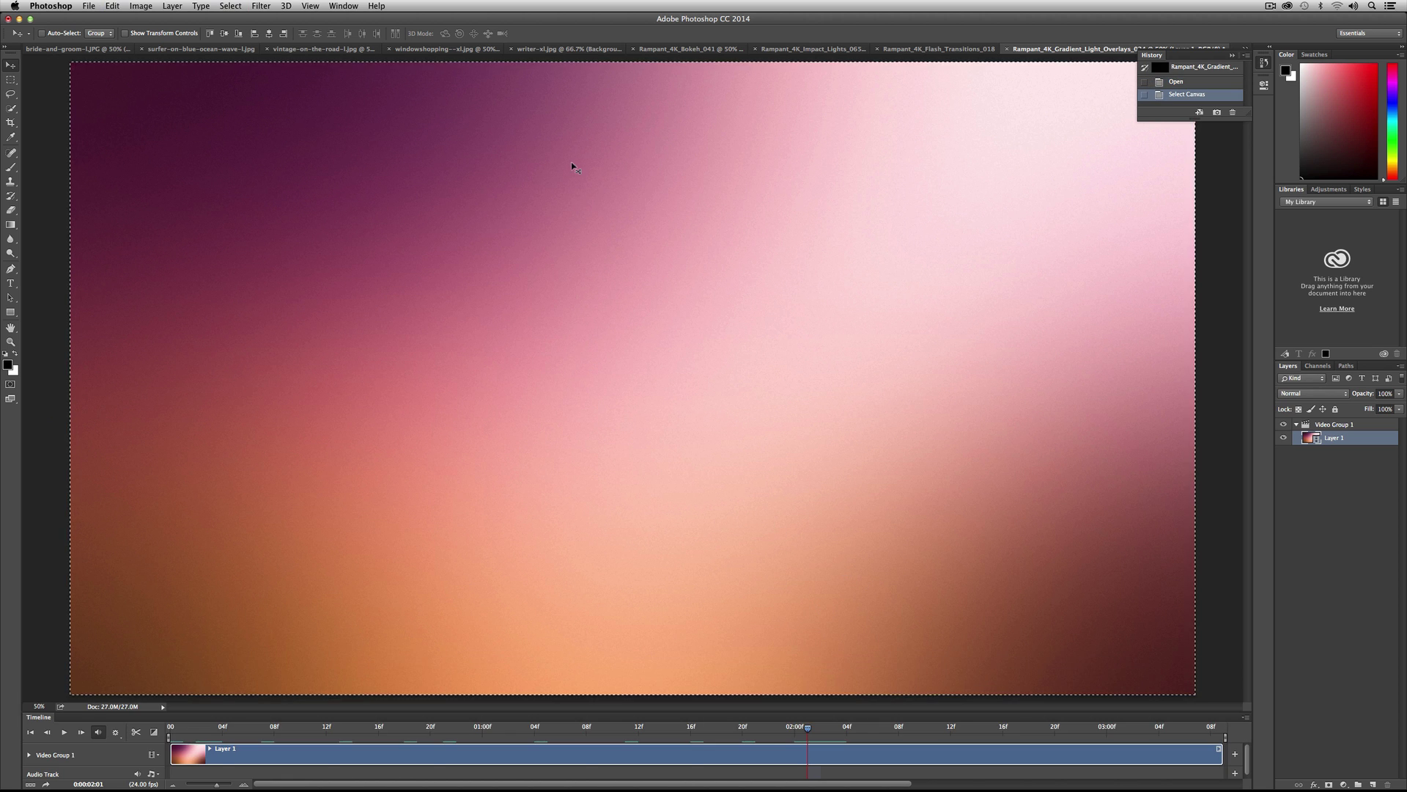
{"action": "left_click", "coordinate": [423, 48]}
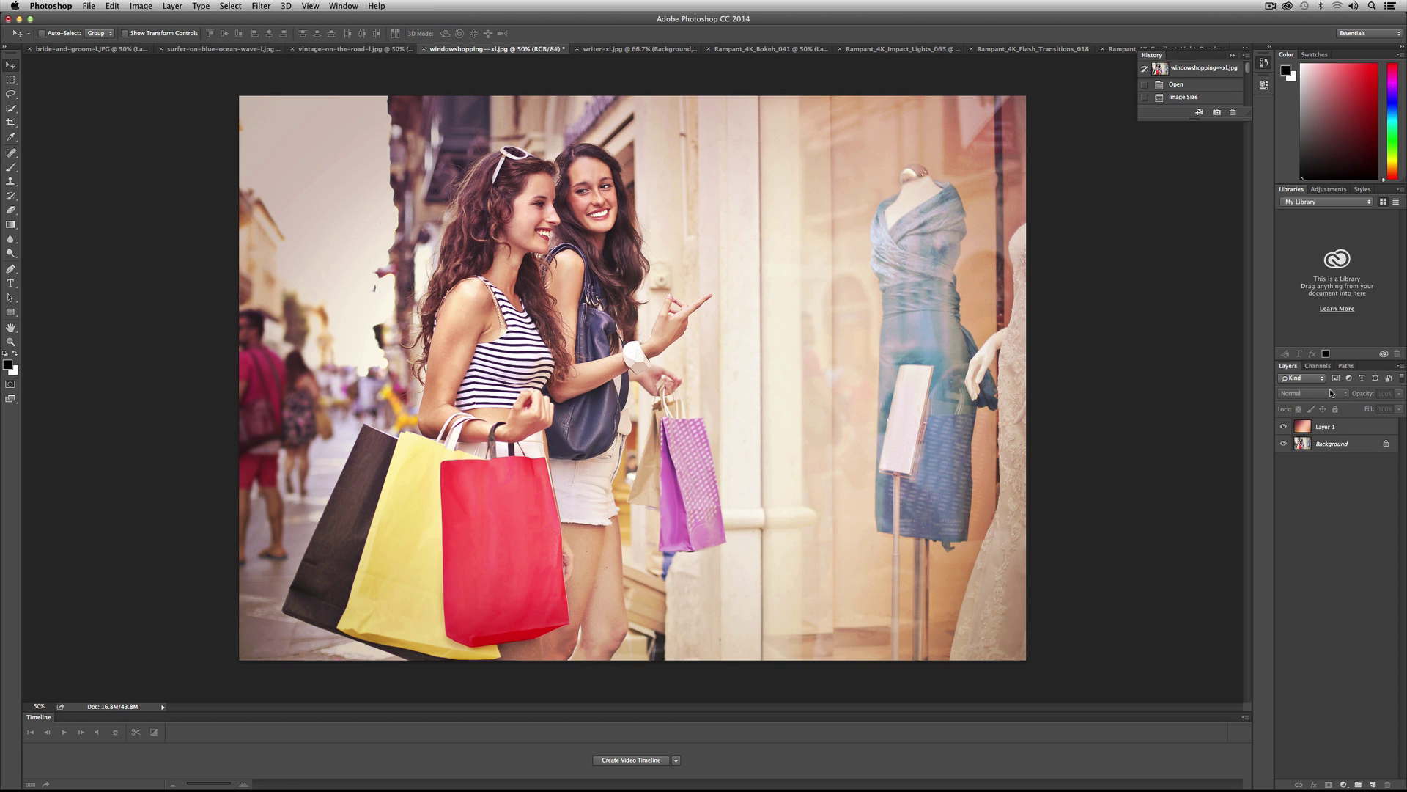
- Hide Layer 1, paste the gradient as a new repositioned layer, and set it to Overlay at 71%
{"action": "left_click", "coordinate": [1282, 426]}
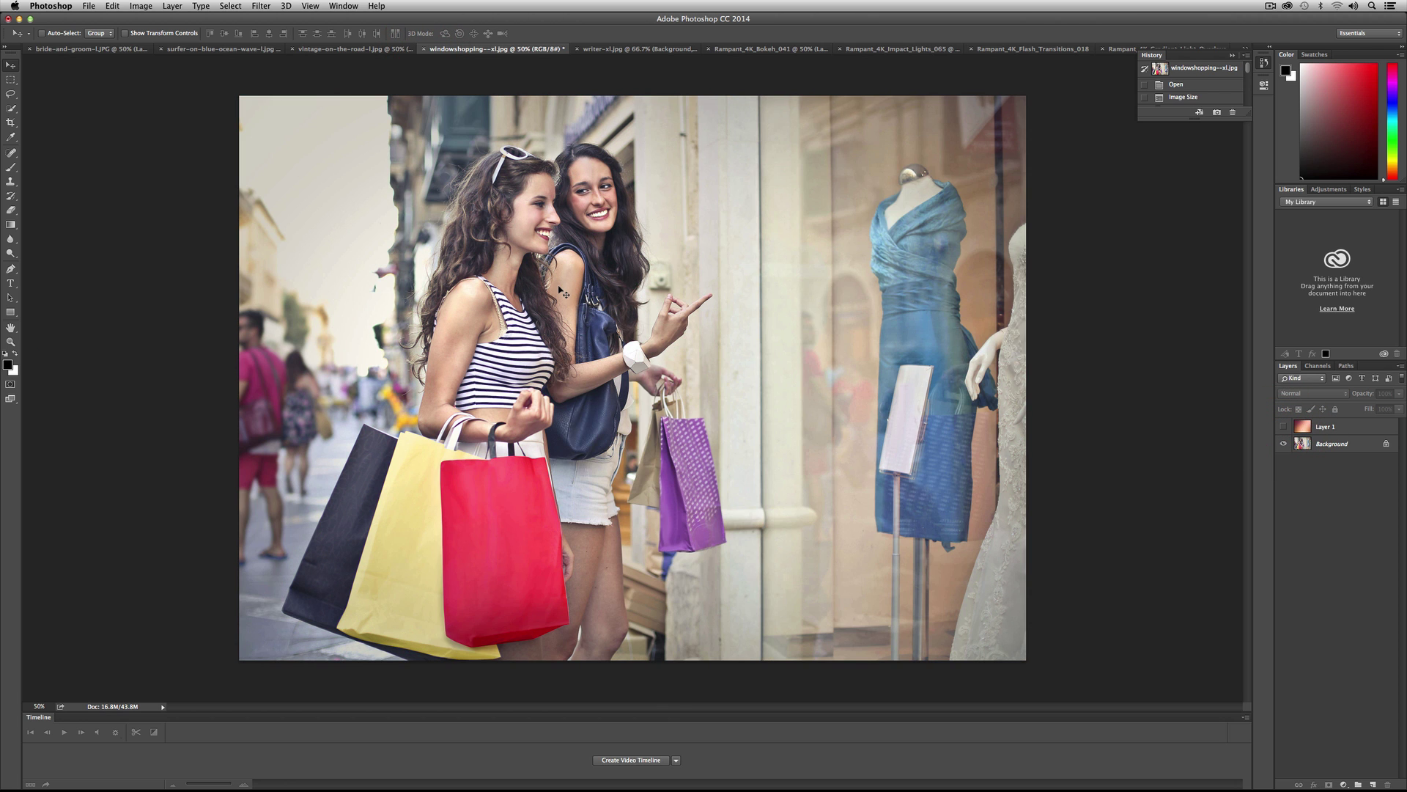
{"action": "key", "text": "super+v"}
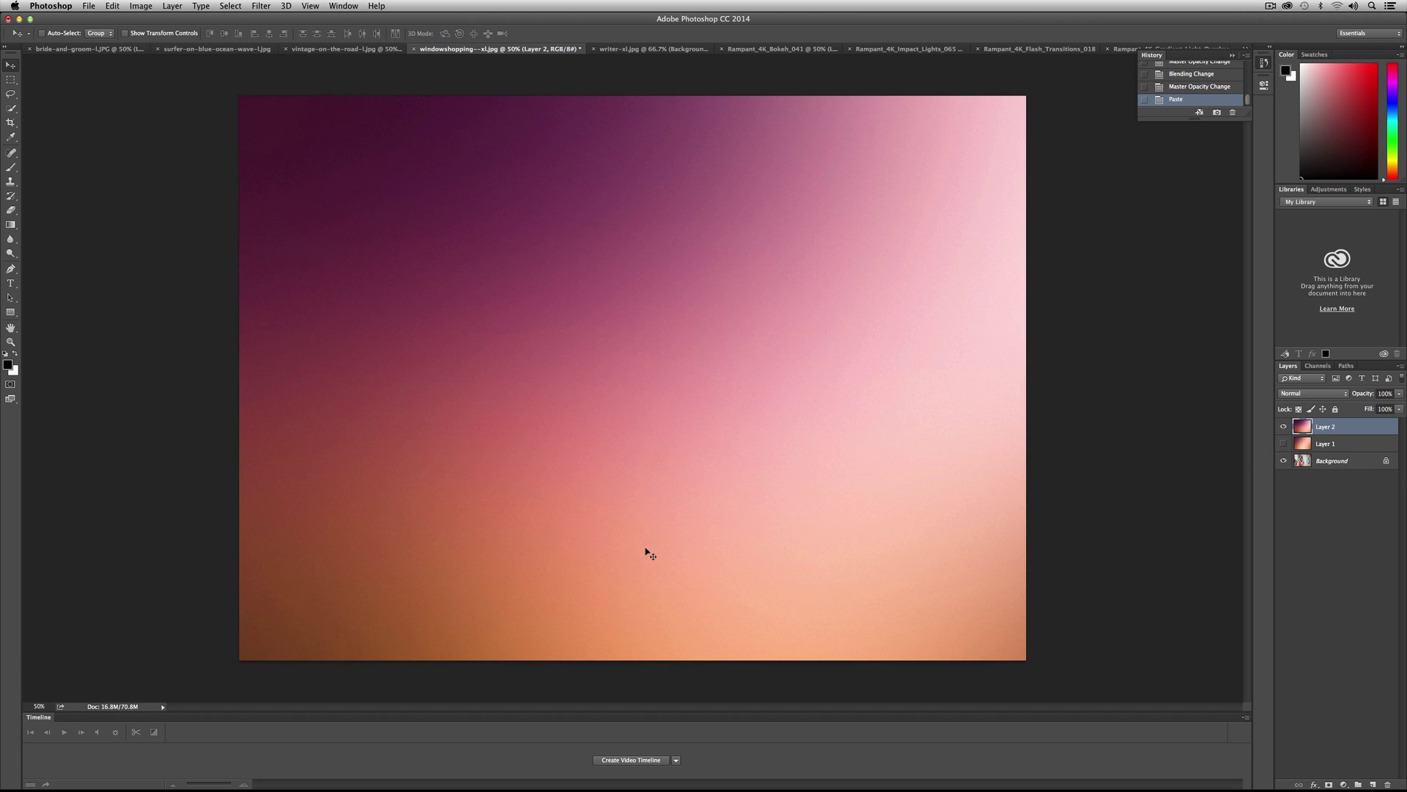
{"action": "left_click_drag", "start_coordinate": [708, 372], "coordinate": [653, 306]}
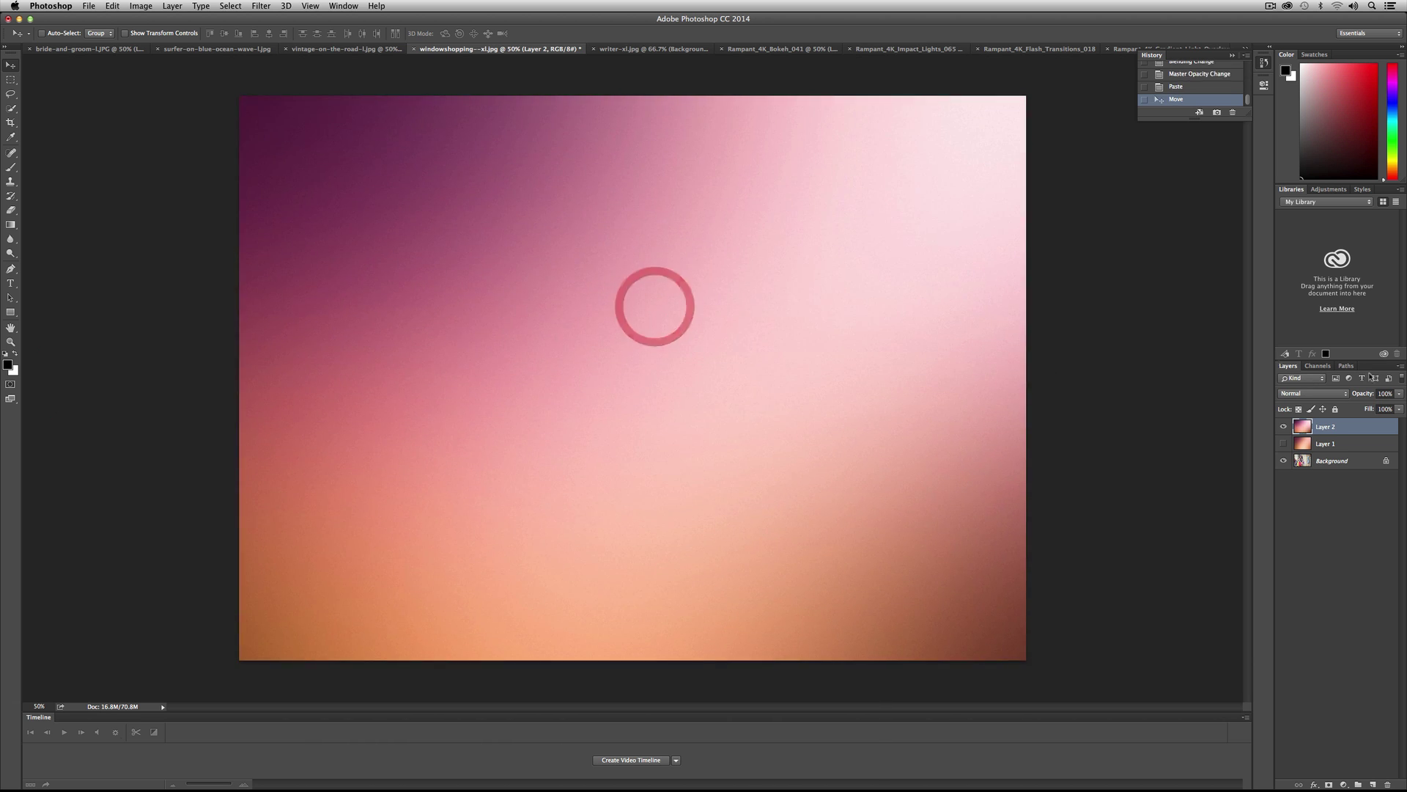
{"action": "left_click", "coordinate": [1309, 394]}
{"action": "left_click", "coordinate": [1309, 515]}
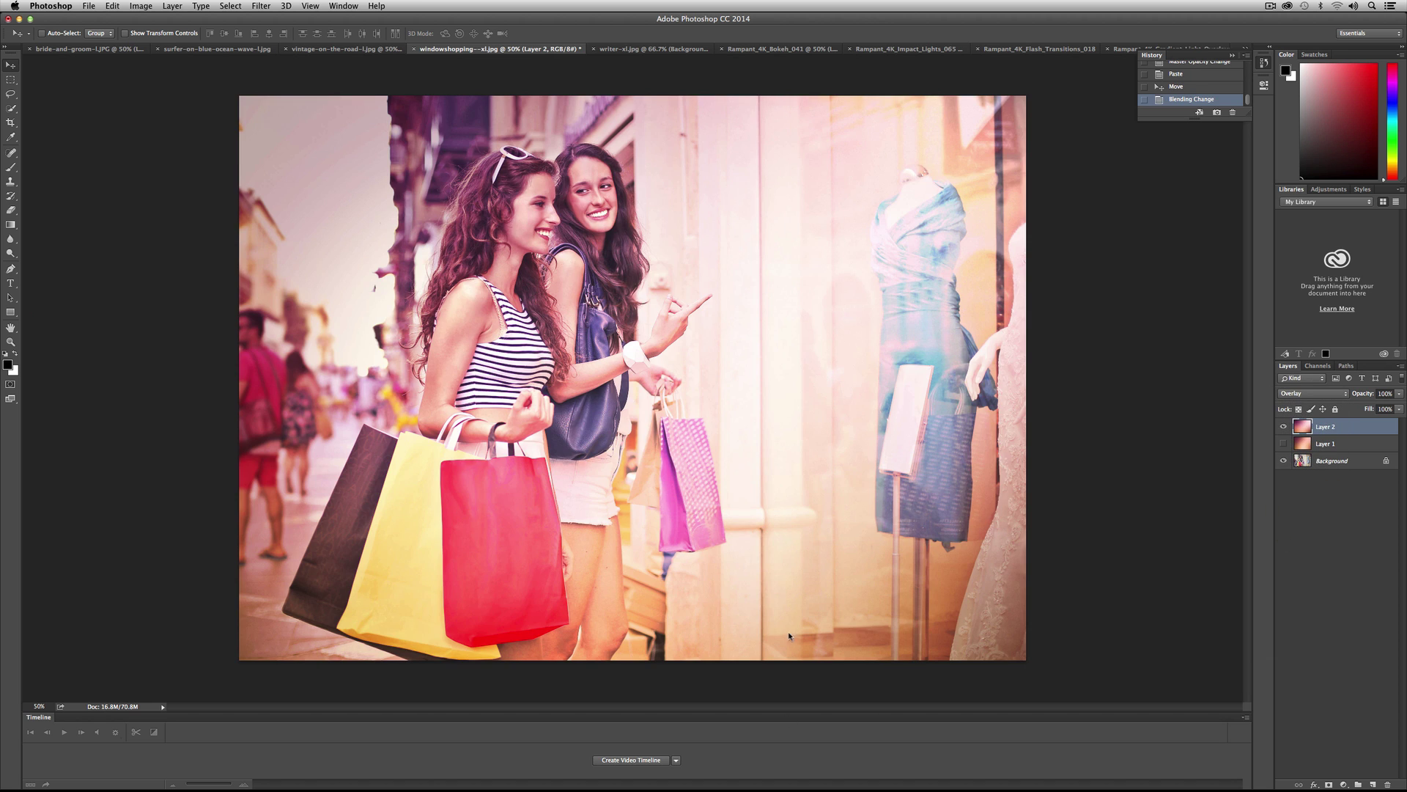
{"action": "left_click", "coordinate": [1399, 394]}
{"action": "left_click_drag", "start_coordinate": [1401, 406], "coordinate": [1385, 408]}
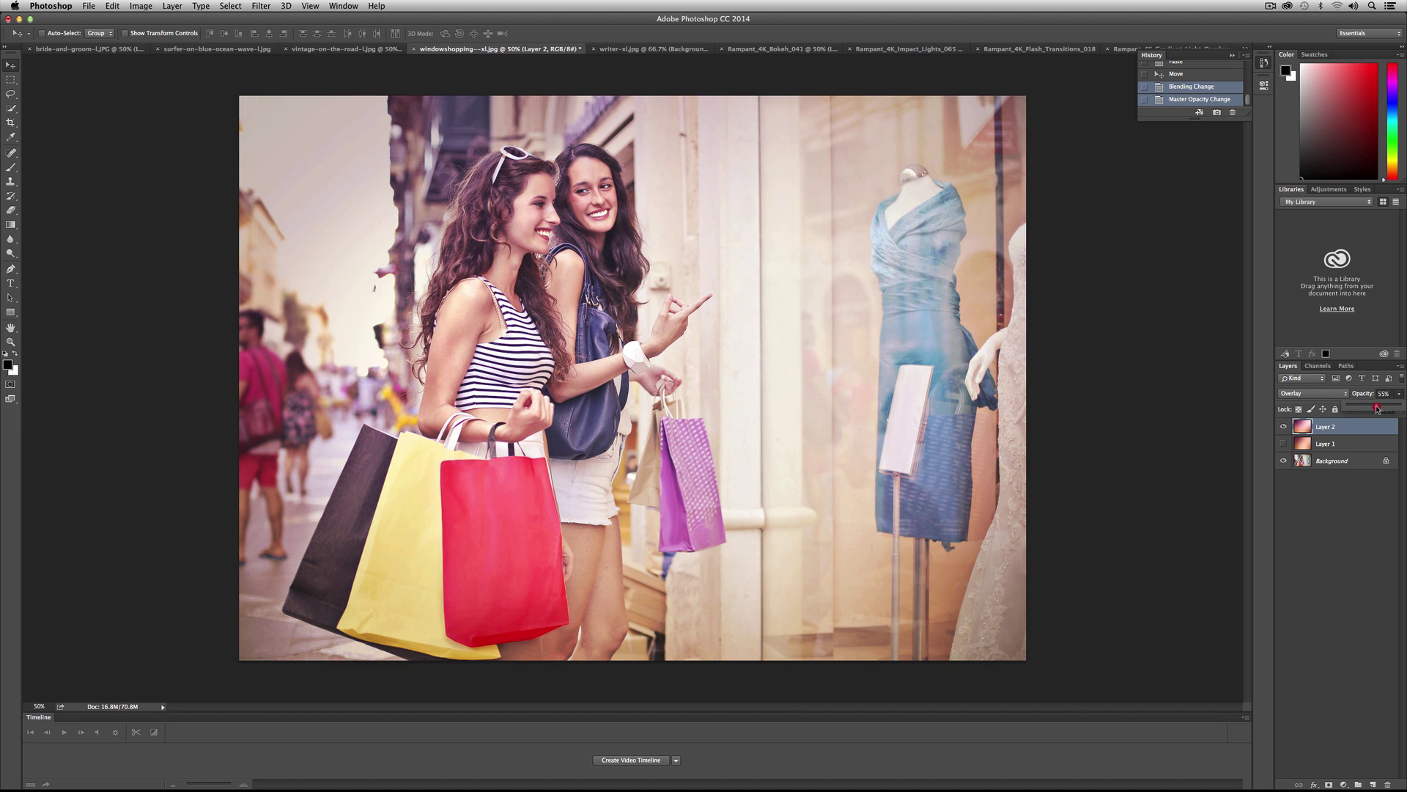
{"action": "left_click", "coordinate": [1355, 505]}
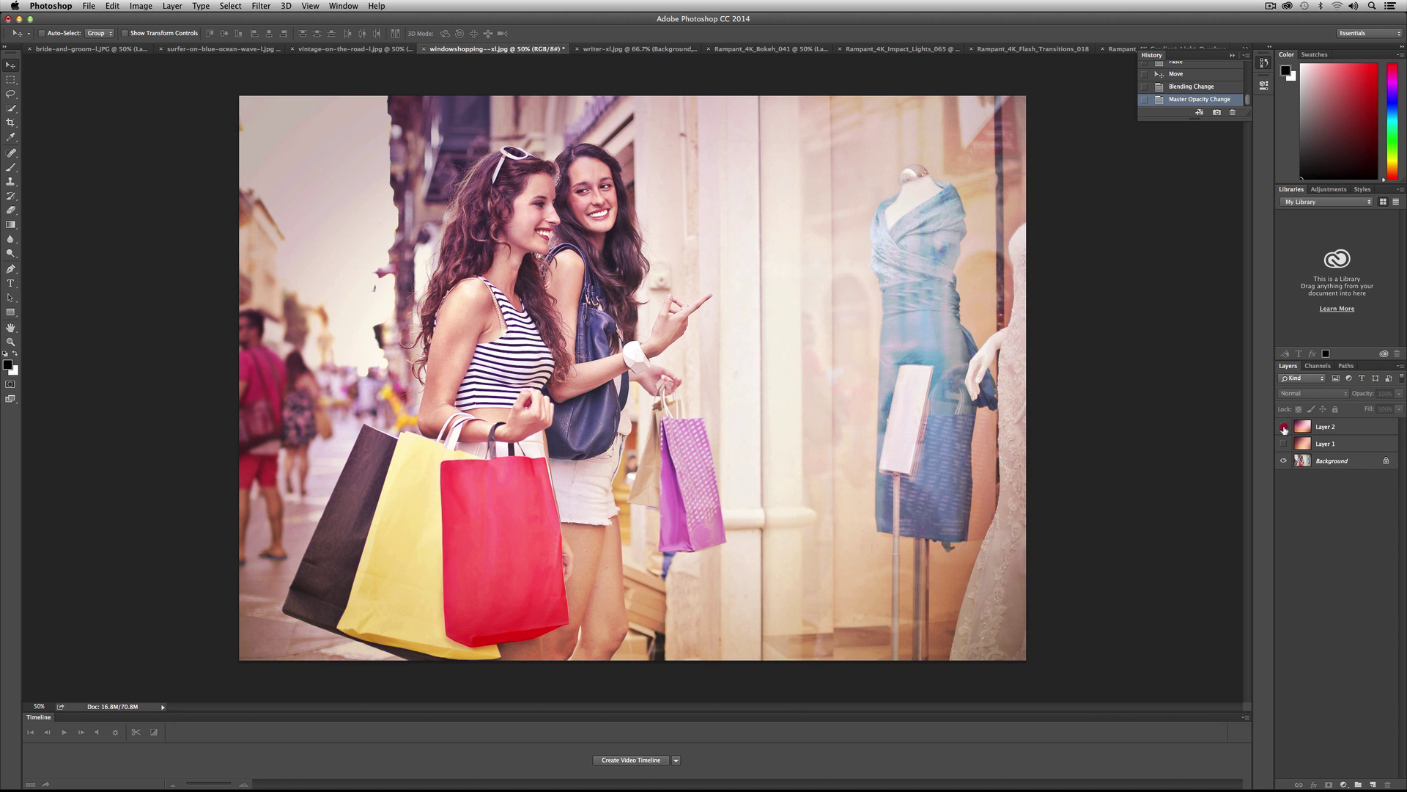
- Toggle the new overlay to compare, then switch to the writer-xl.jpg photo
{"action": "left_click", "coordinate": [1284, 427]}
{"action": "left_click", "coordinate": [1283, 427]}
{"action": "left_click", "coordinate": [1283, 427]}
{"action": "left_click", "coordinate": [1283, 427]}
{"action": "left_click", "coordinate": [608, 49]}
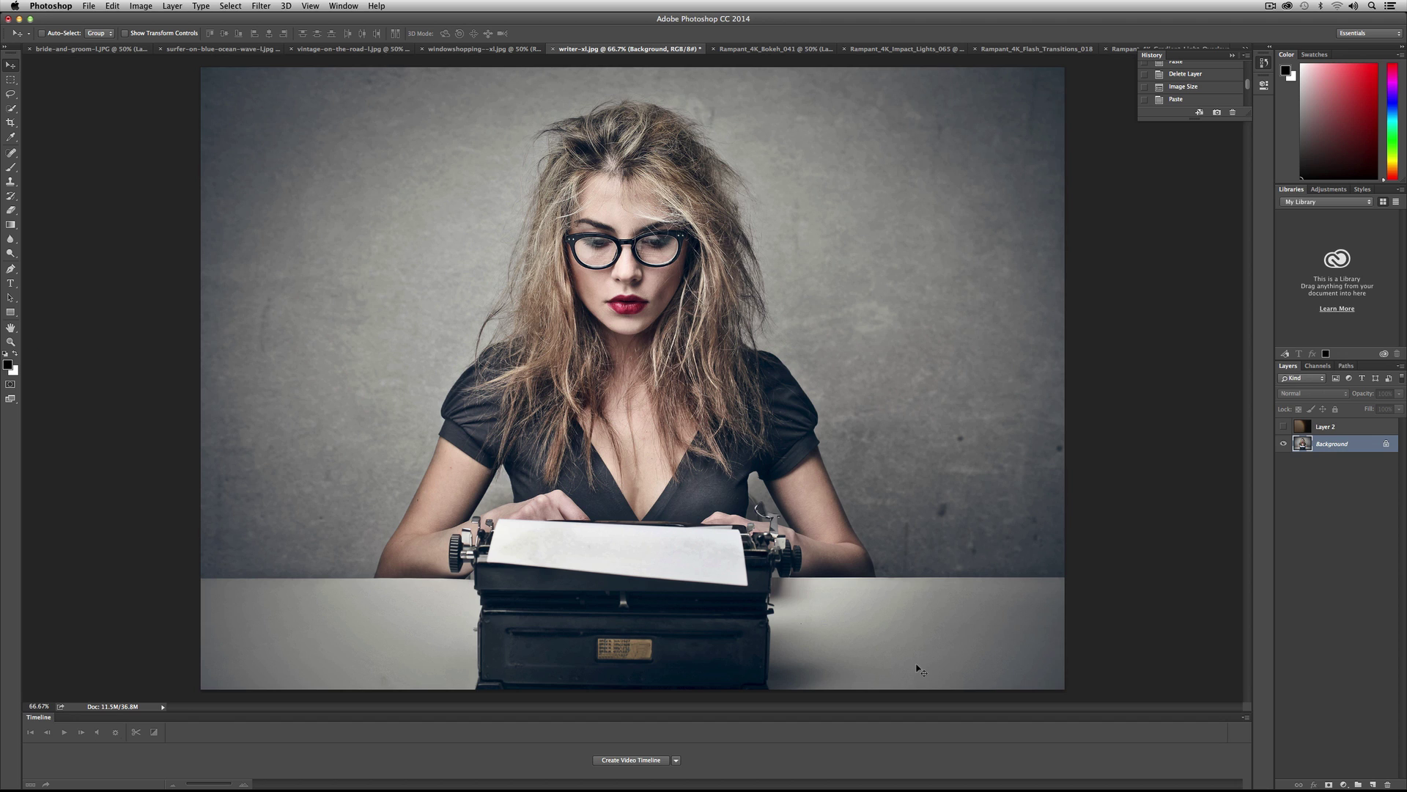
- Show the writer photo's overlay layer and open the Rampant_4K_Reflections_031.mov clip
{"action": "left_click", "coordinate": [1284, 429]}
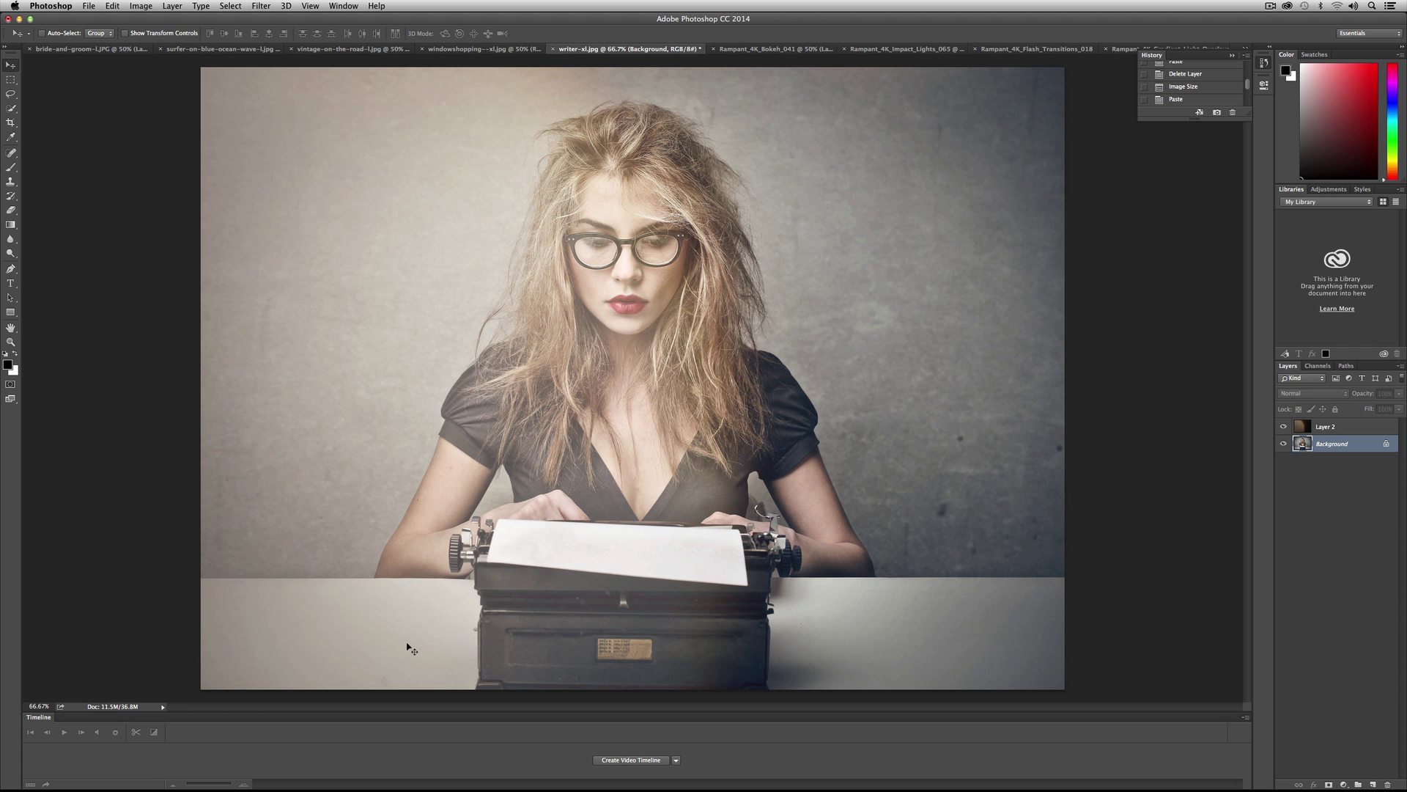
{"action": "key", "text": "super"}
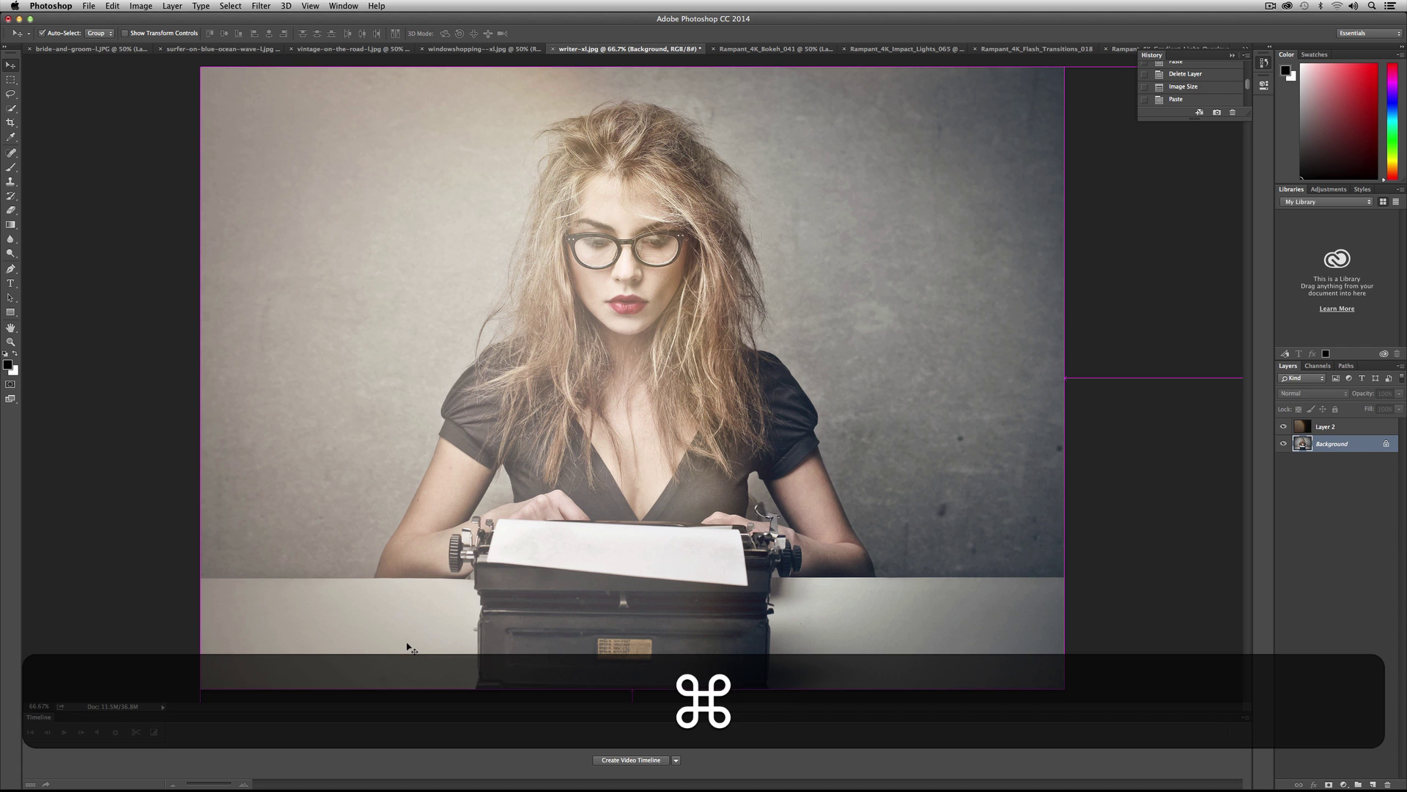
{"action": "key", "text": "super+o"}
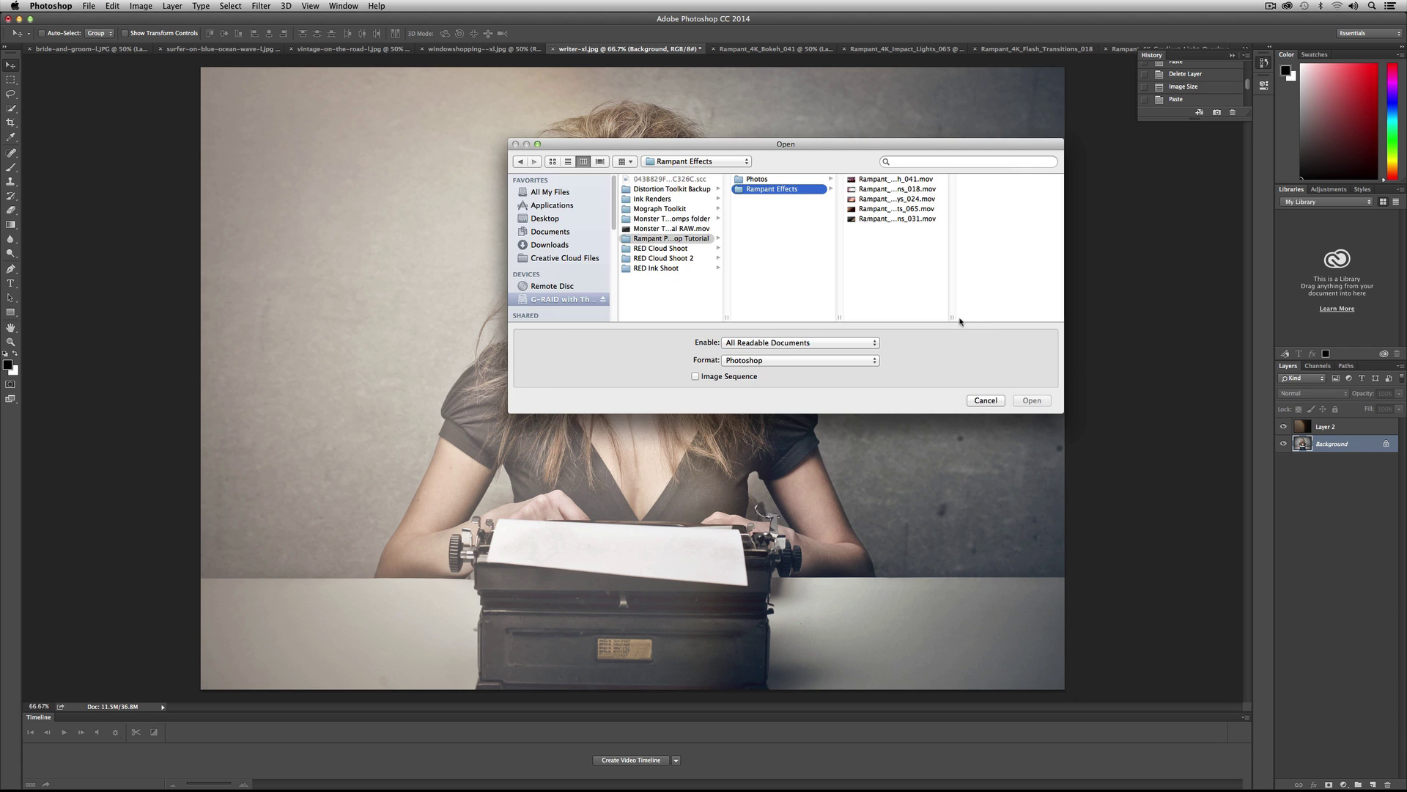
{"action": "left_click_drag", "start_coordinate": [952, 317], "coordinate": [1030, 320]}
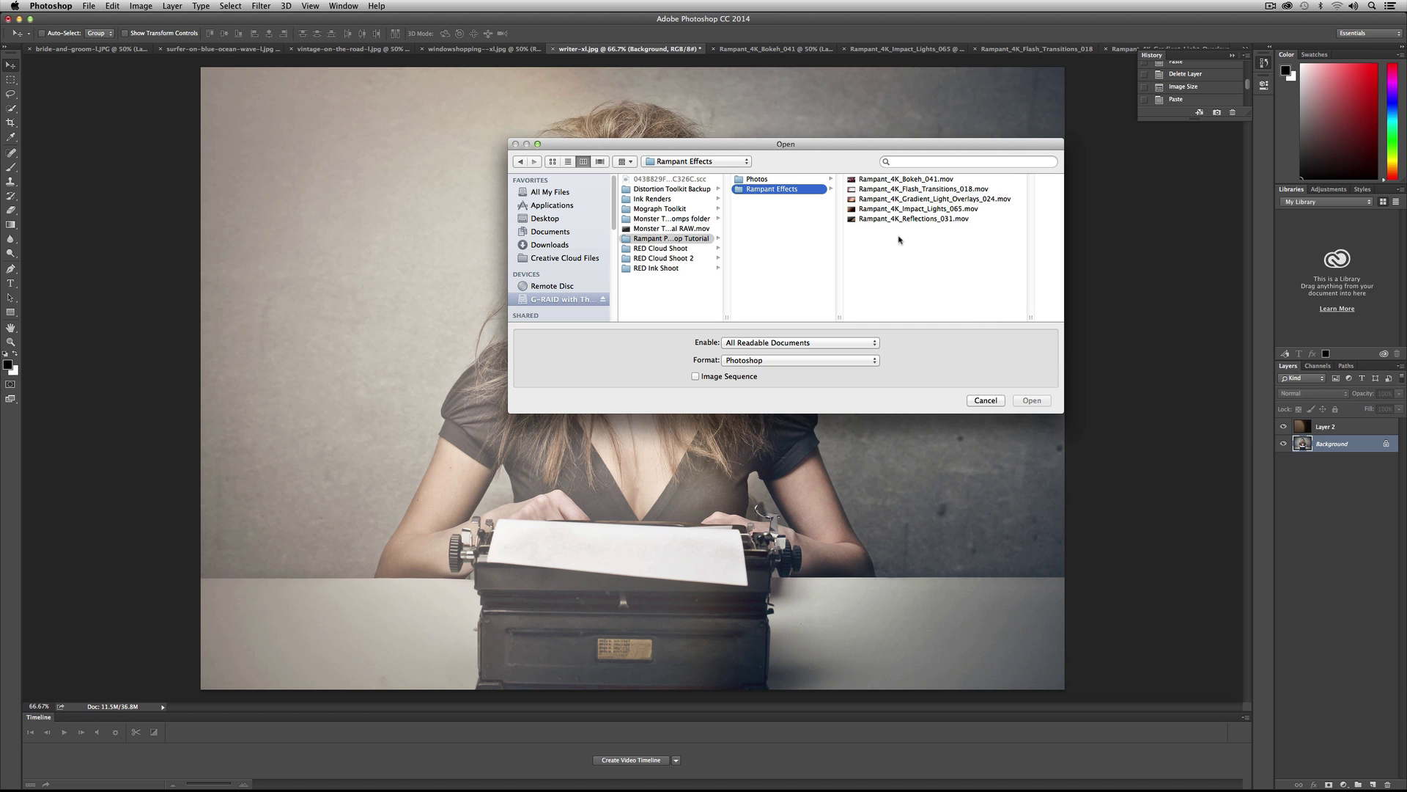
{"action": "left_click", "coordinate": [916, 218]}
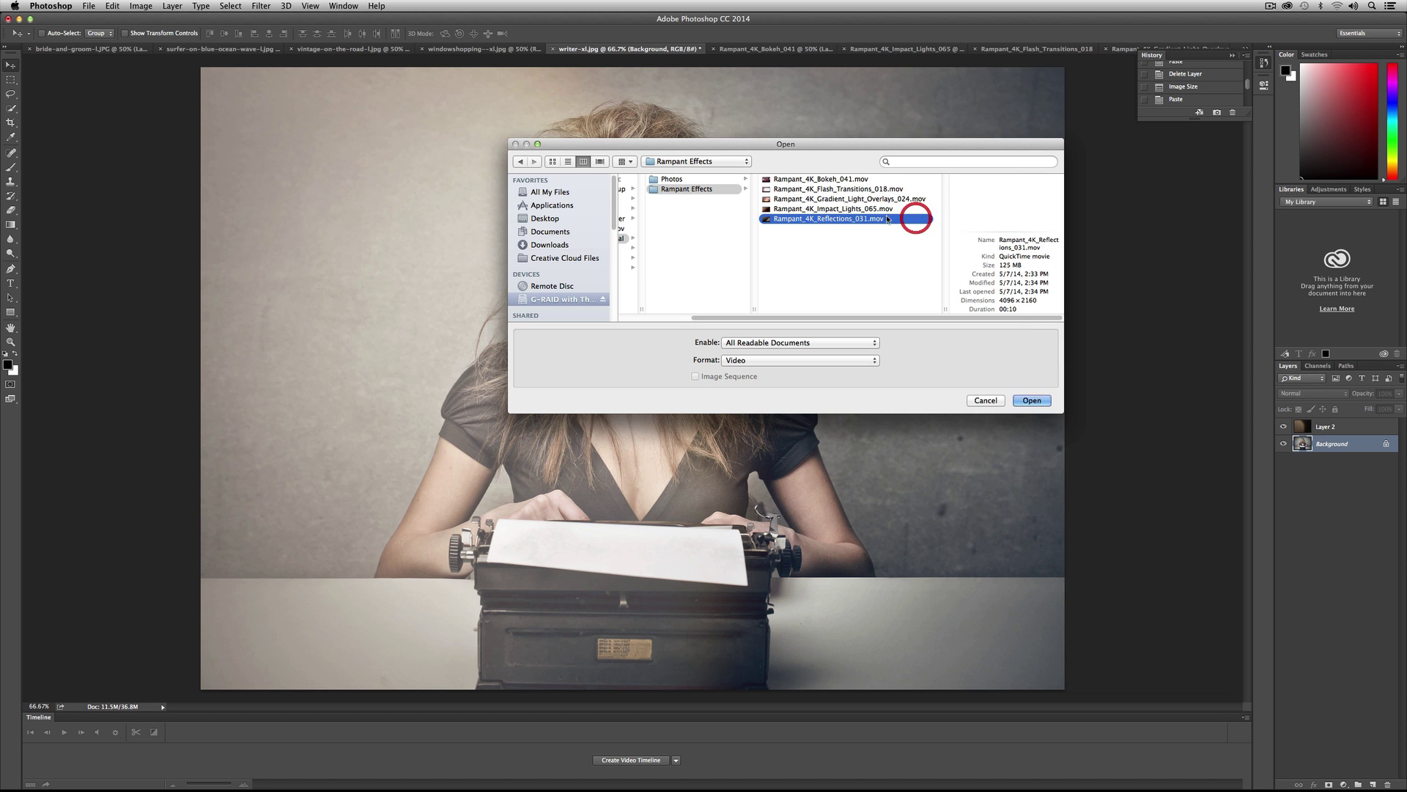
{"action": "left_click", "coordinate": [1032, 400]}
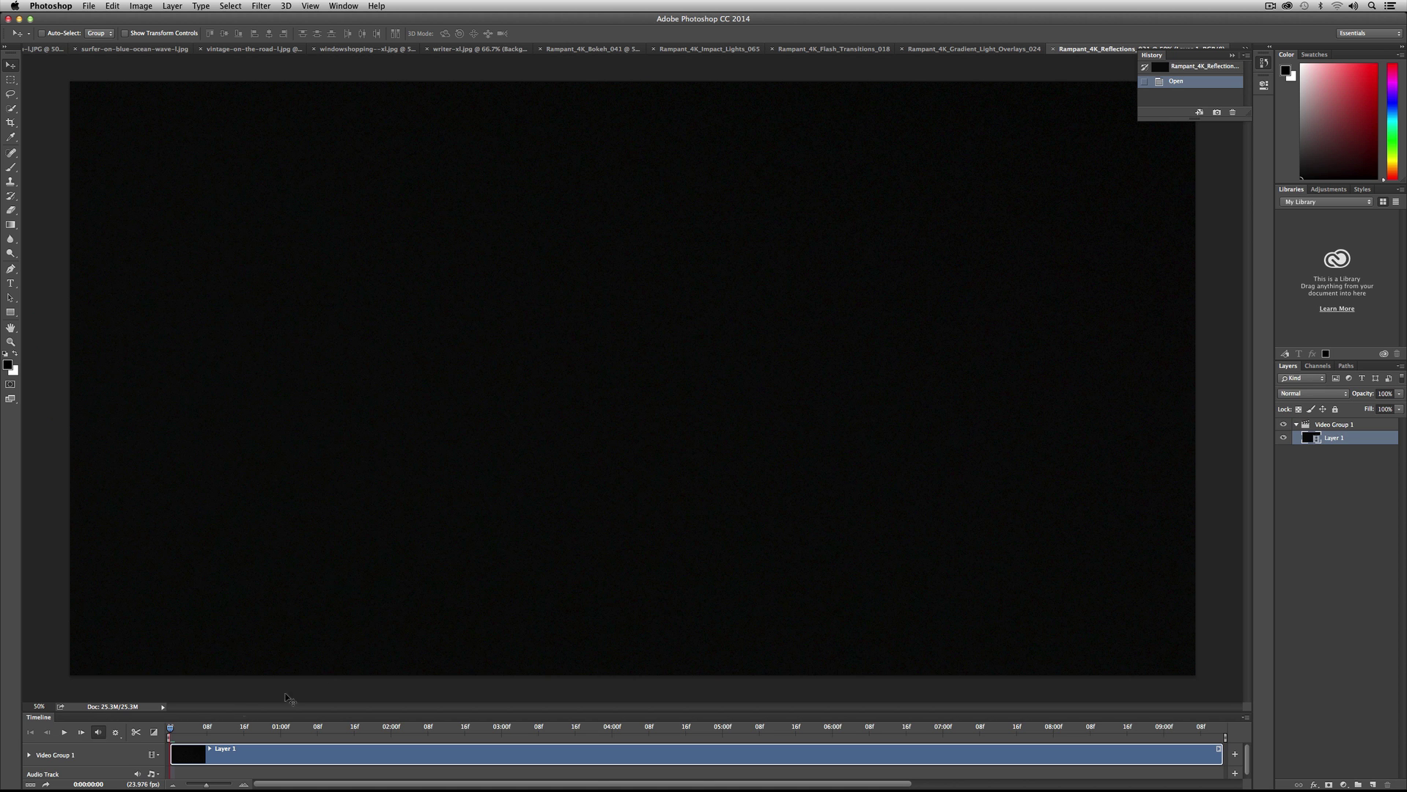
- Copy the whole warm flare frame near 0:00:04:19 and return to writer-xl.jpg
{"action": "left_click_drag", "start_coordinate": [174, 732], "coordinate": [577, 752]}
{"action": "left_click", "coordinate": [691, 728]}
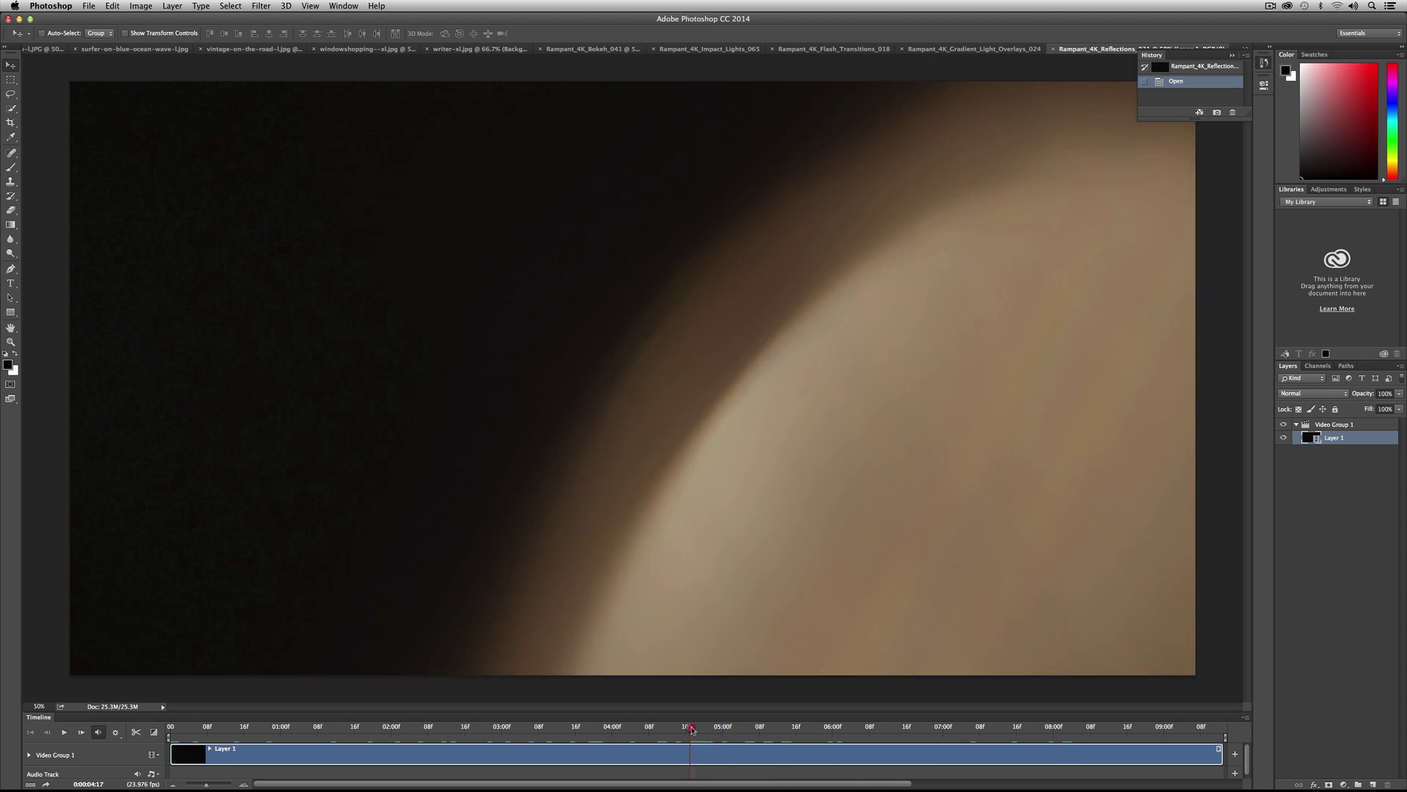
{"action": "mouse_move", "coordinate": [691, 727]}
{"action": "left_mouse_down"}
{"action": "mouse_move", "coordinate": [597, 717]}
{"action": "mouse_move", "coordinate": [697, 713]}
{"action": "left_mouse_up"}
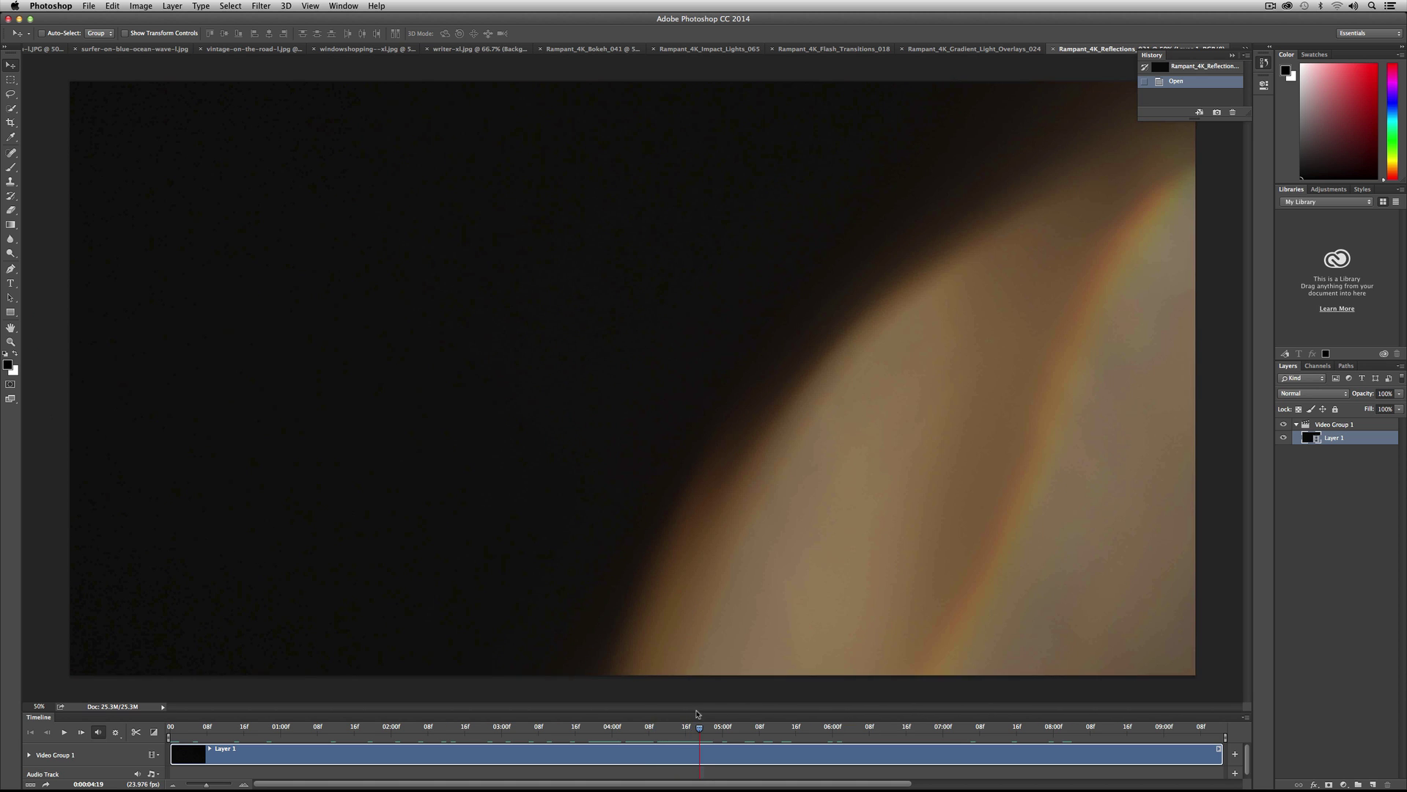
{"action": "key", "text": "super+a"}
{"action": "key", "text": "super+c"}
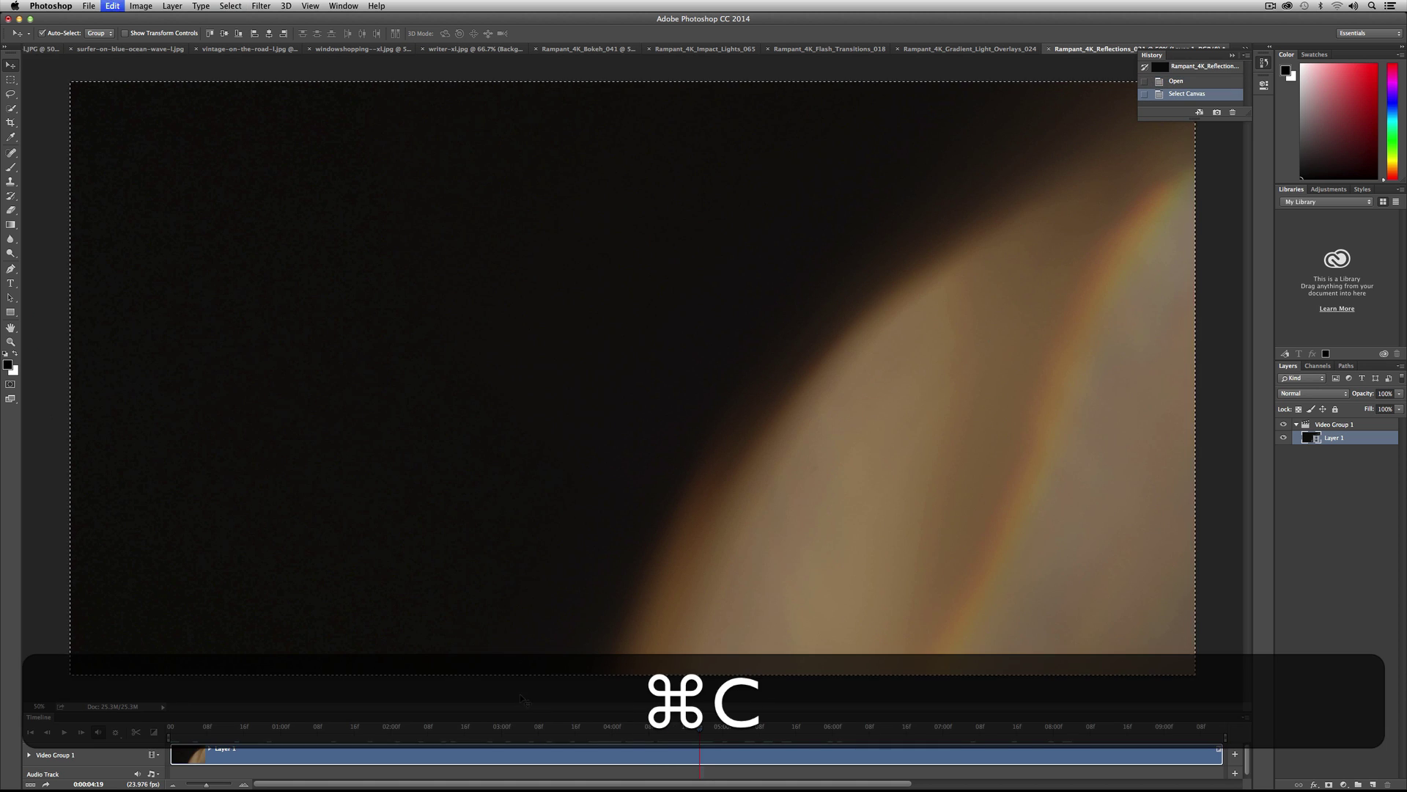
{"action": "left_click", "coordinate": [491, 48]}
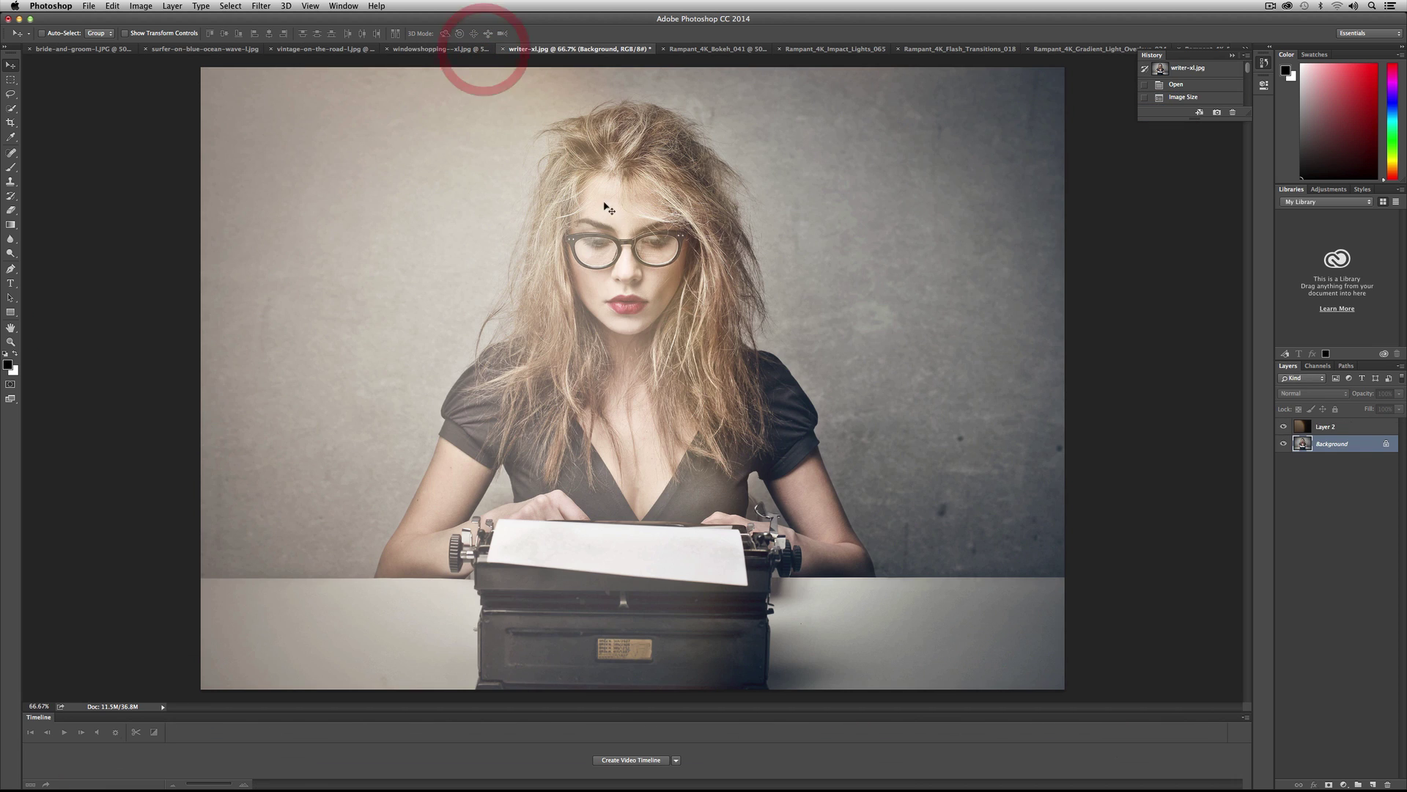
- Hide Layer 2, paste the flare as Layer 3, position it over the photo with Screen blending
{"action": "left_click", "coordinate": [1284, 427]}
{"action": "key", "text": "super+v"}
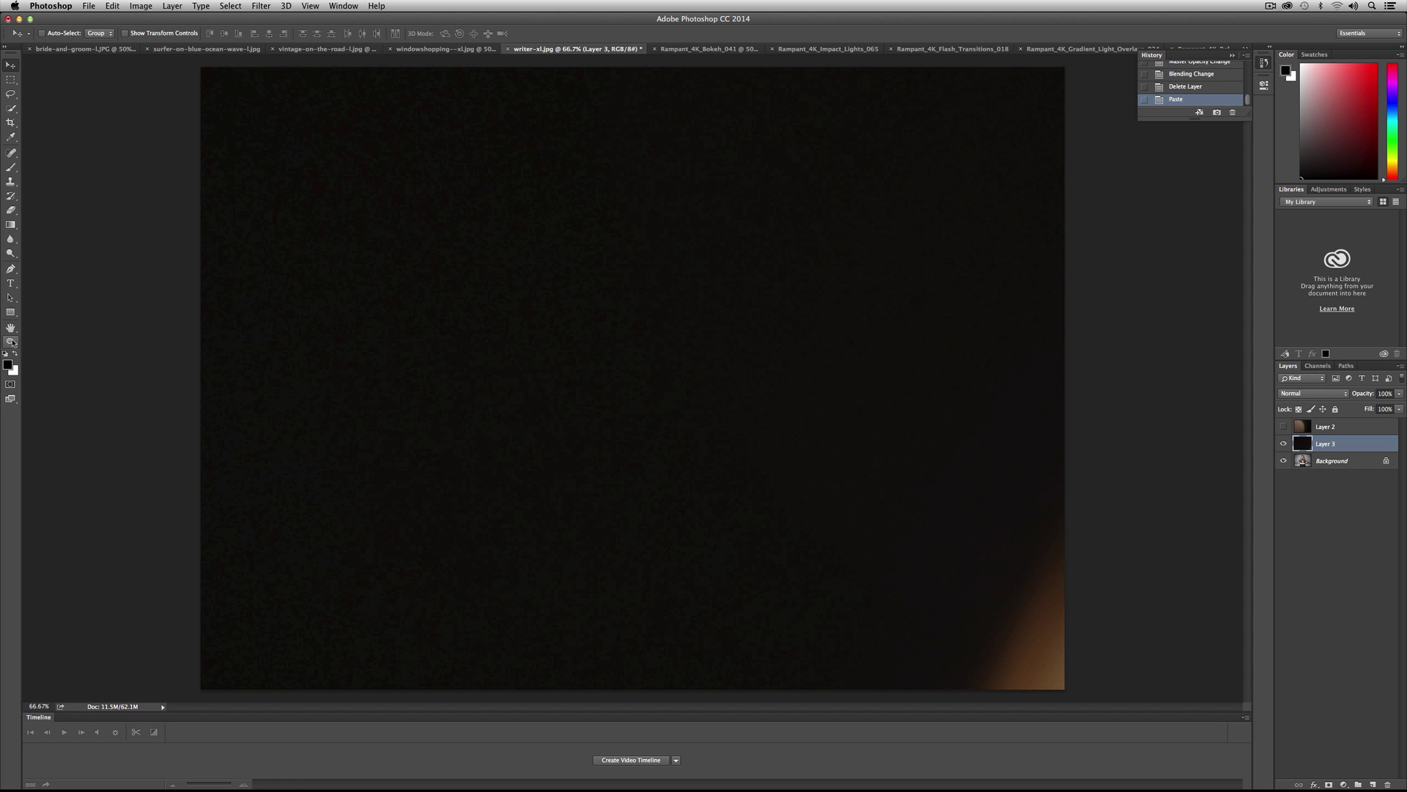
{"action": "left_click", "coordinate": [11, 341]}
{"action": "left_click", "coordinate": [740, 472], "text": "alt"}
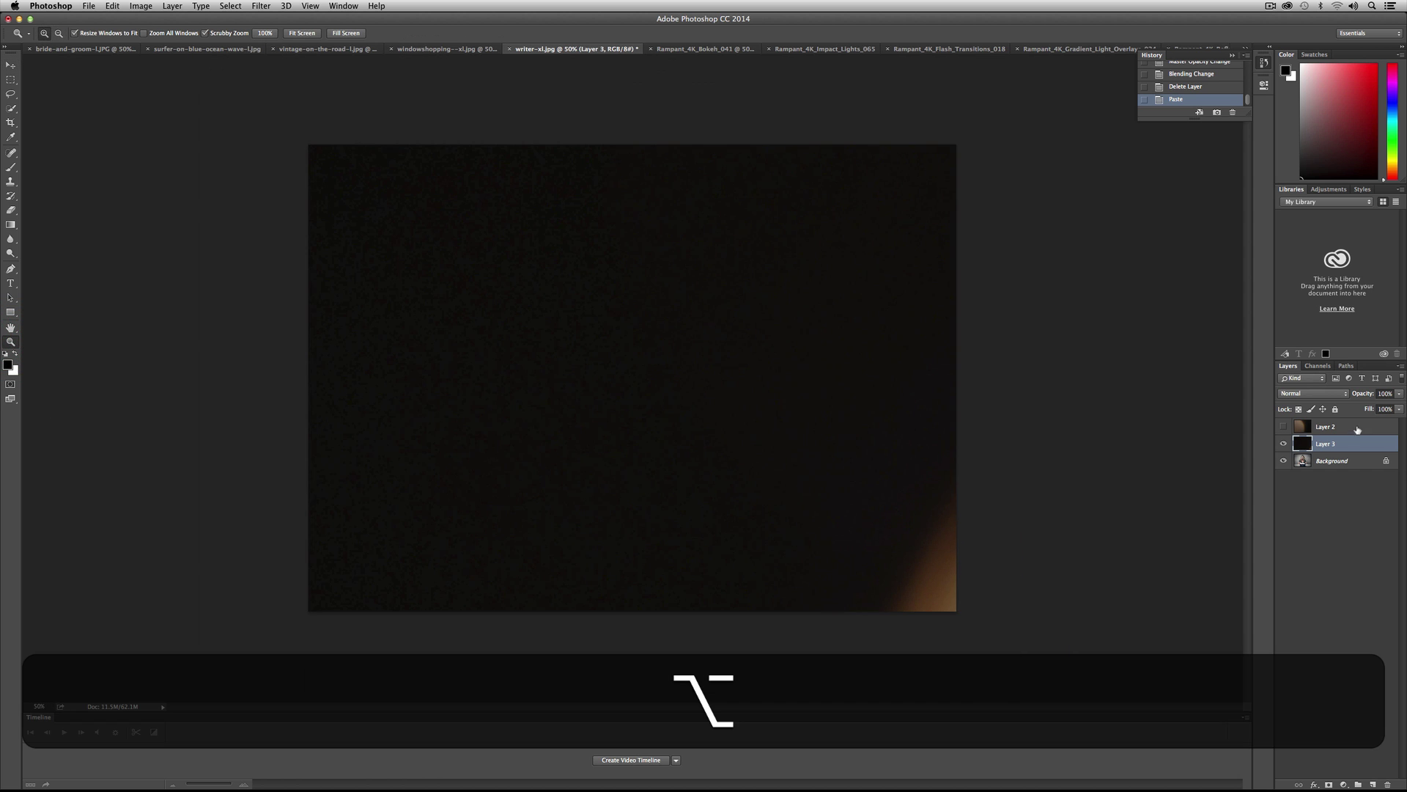
{"action": "left_click", "coordinate": [11, 64]}
{"action": "left_click_drag", "start_coordinate": [909, 572], "coordinate": [437, 465]}
{"action": "left_click", "coordinate": [1306, 394]}
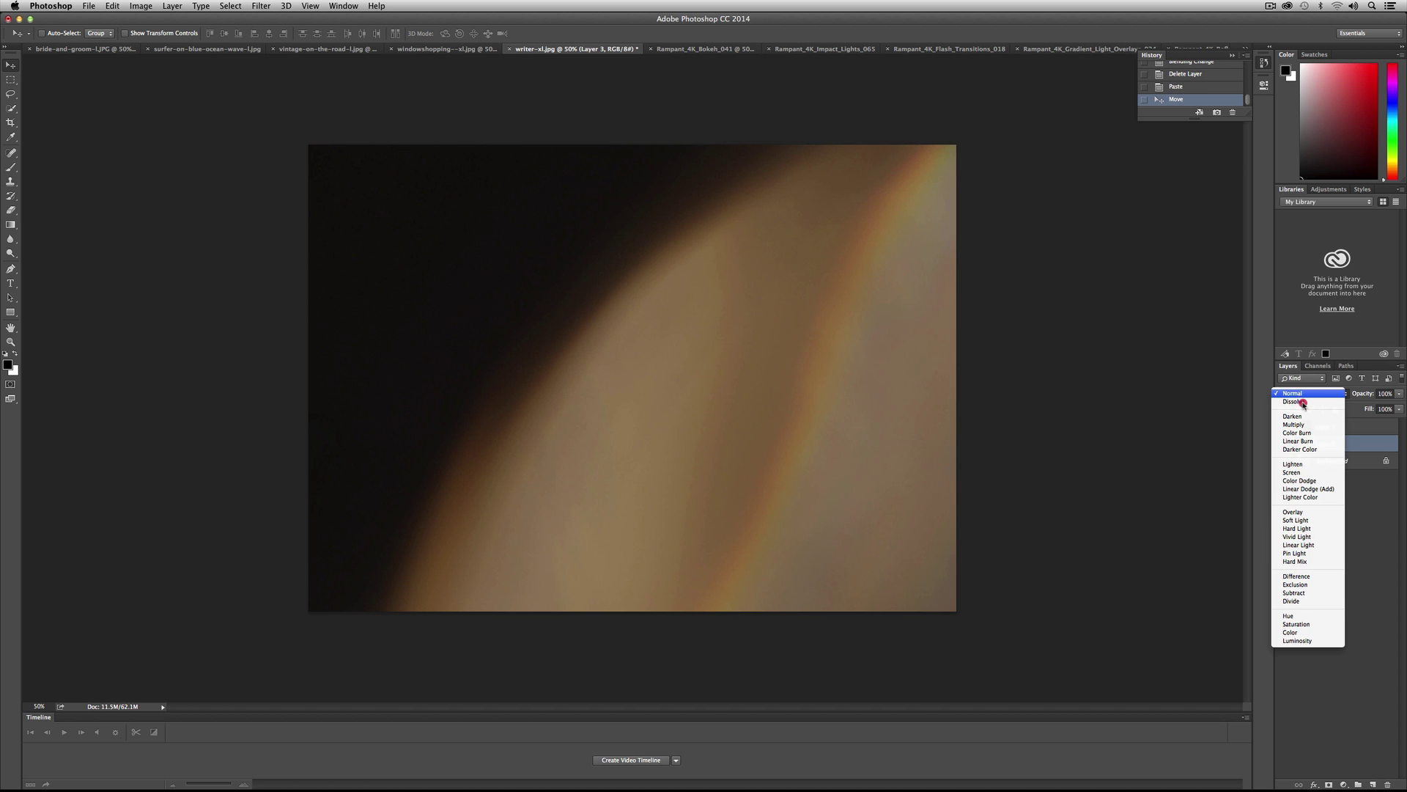
{"action": "left_click", "coordinate": [1308, 472]}
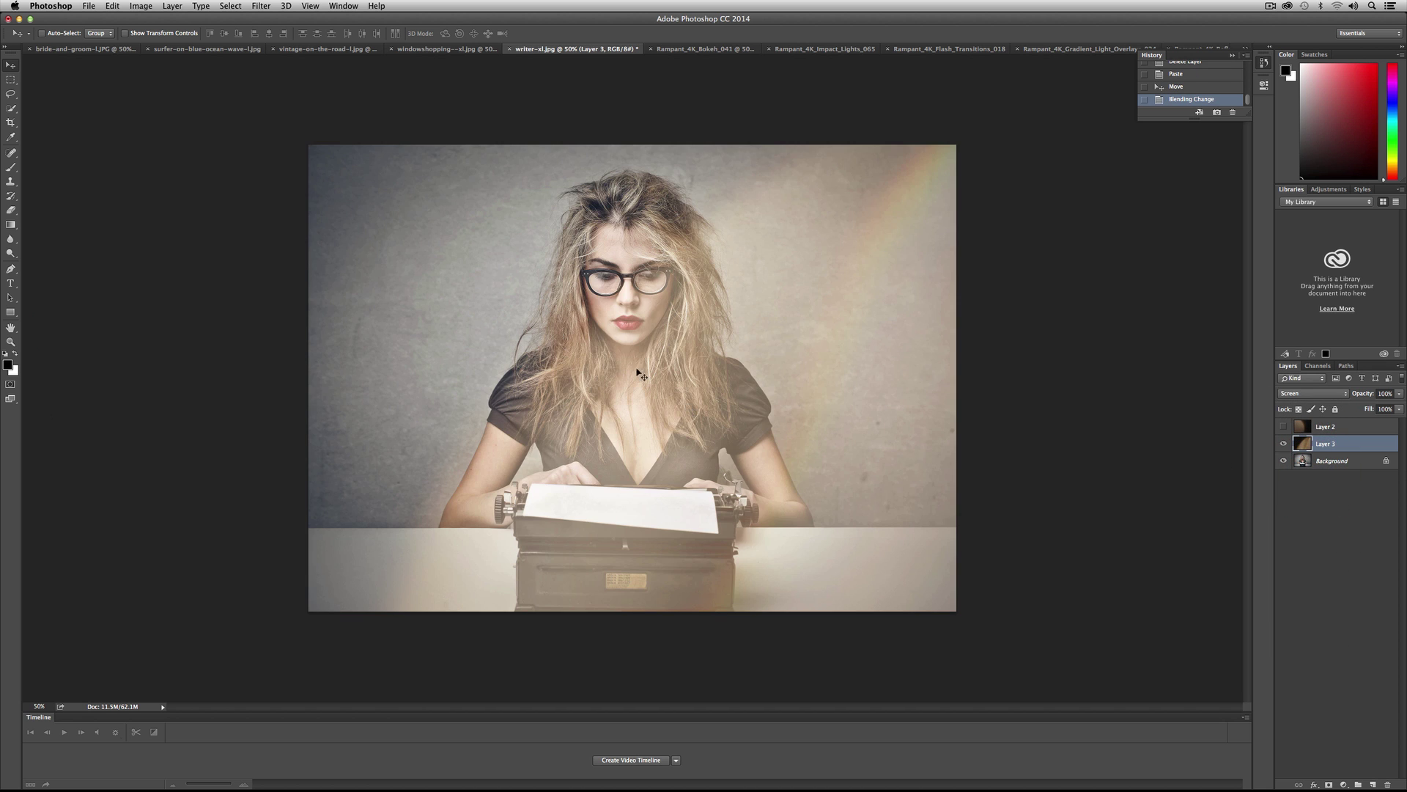
{"action": "left_click_drag", "start_coordinate": [620, 431], "coordinate": [669, 433]}
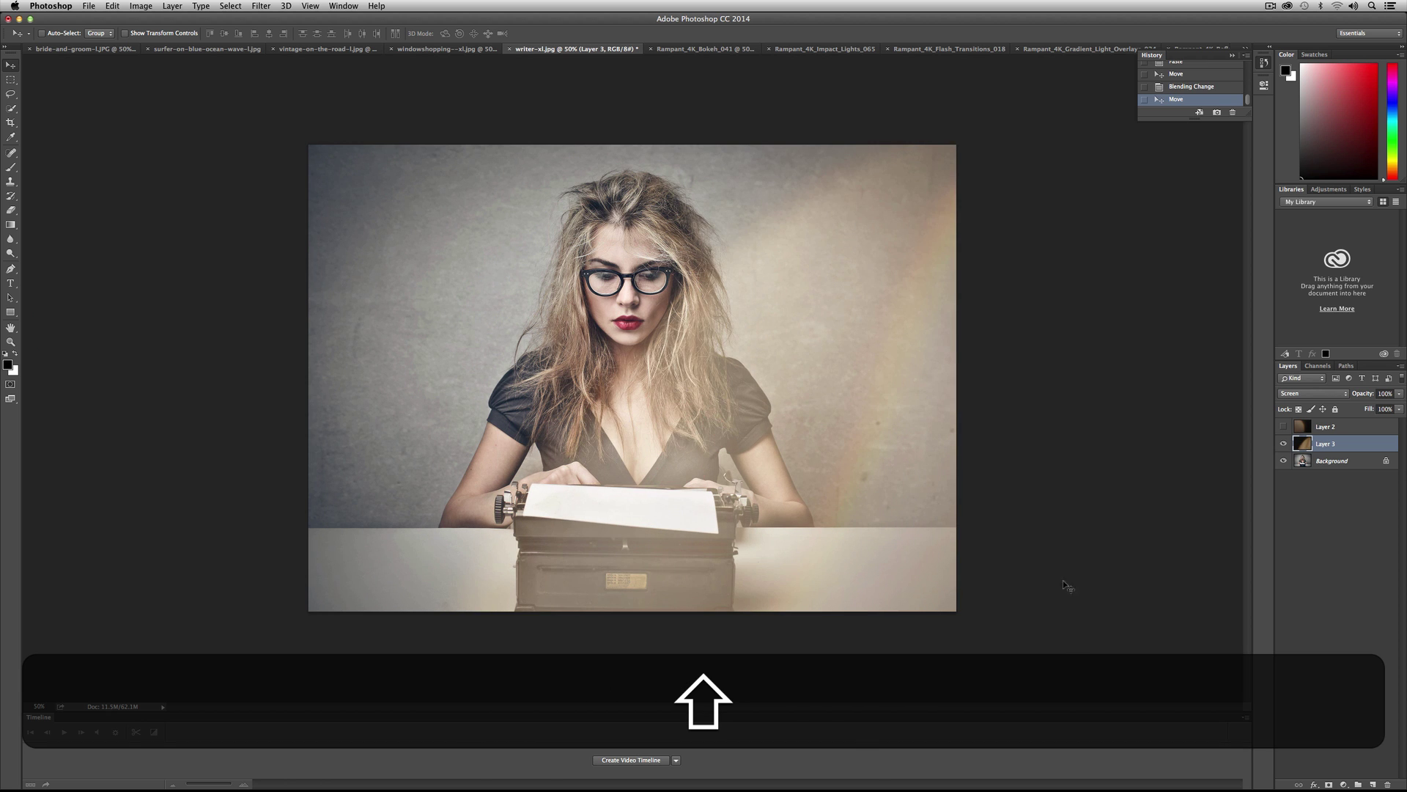
- Try 73% opacity and Overlay, then settle Layer 3 on Screen at 100% opacity
{"action": "left_click", "coordinate": [1397, 394]}
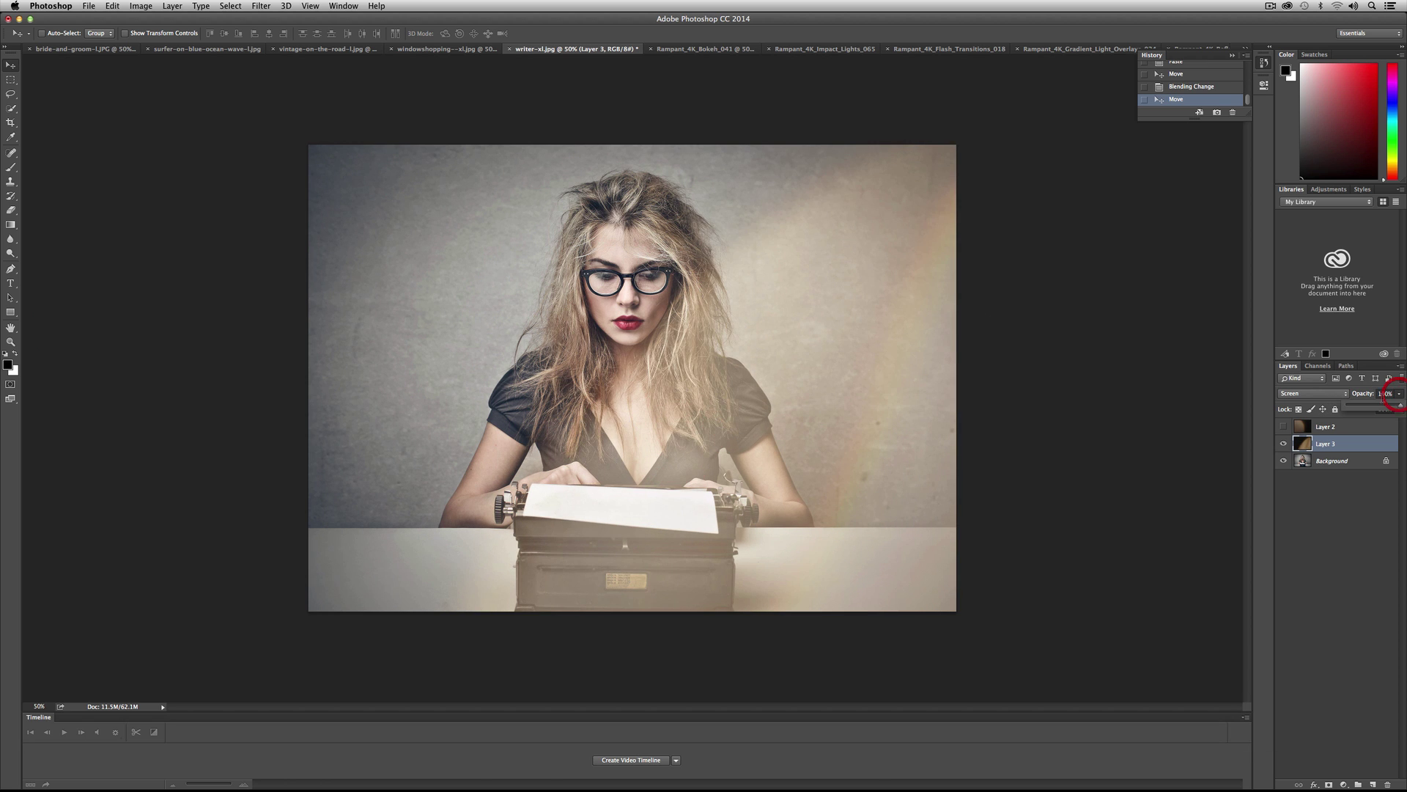
{"action": "mouse_move", "coordinate": [1399, 405]}
{"action": "left_mouse_down"}
{"action": "mouse_move", "coordinate": [1368, 407]}
{"action": "mouse_move", "coordinate": [1387, 411]}
{"action": "left_mouse_up"}
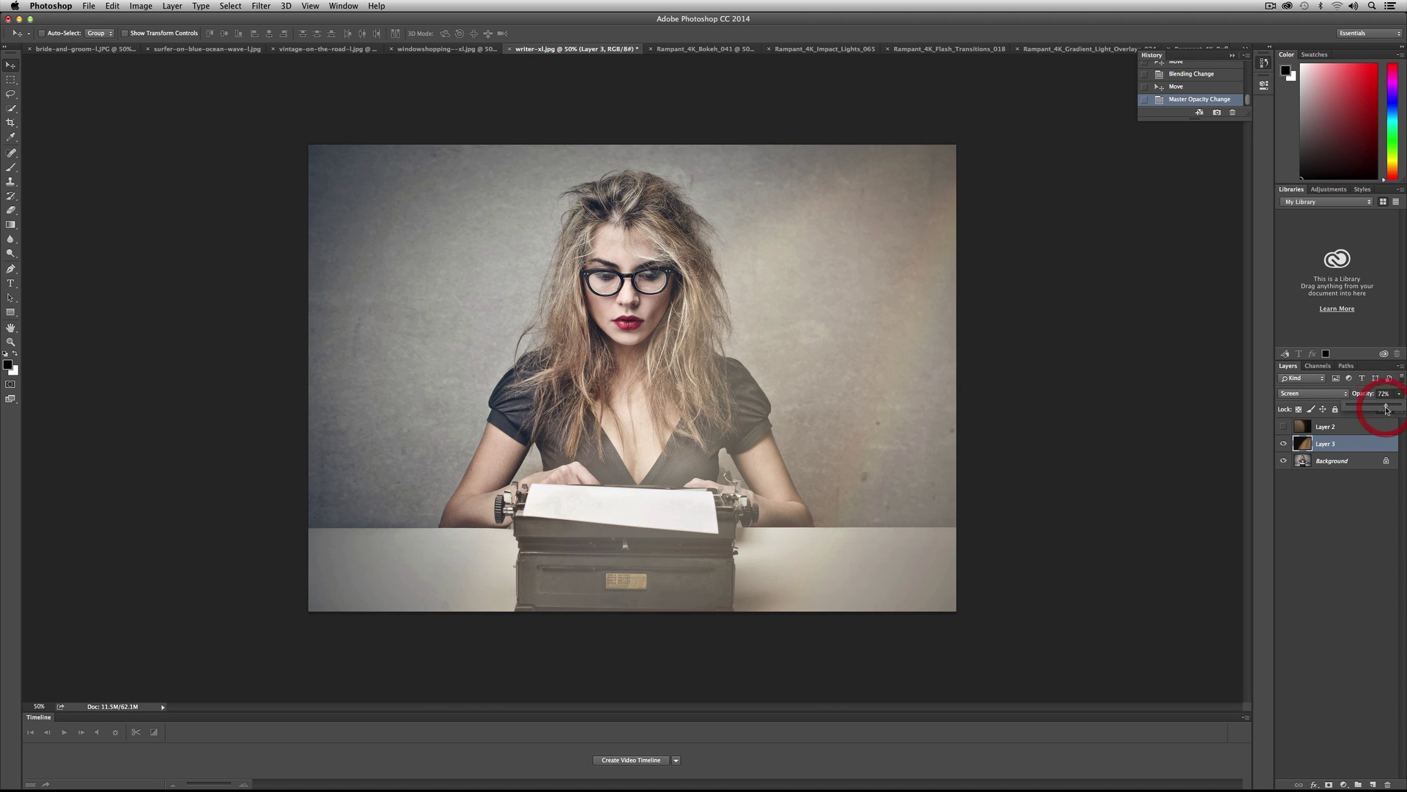
{"action": "left_click", "coordinate": [1305, 394]}
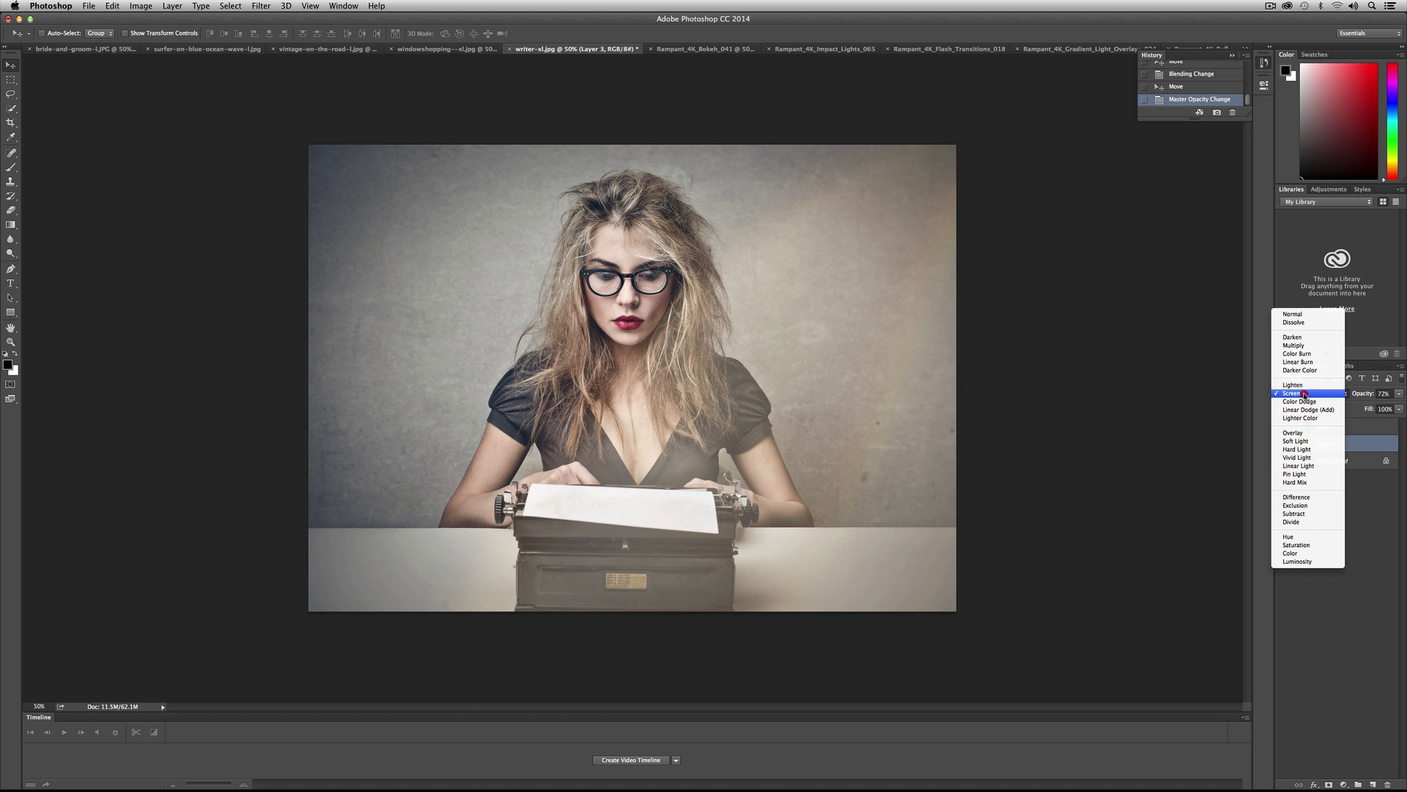
{"action": "left_click", "coordinate": [1298, 432]}
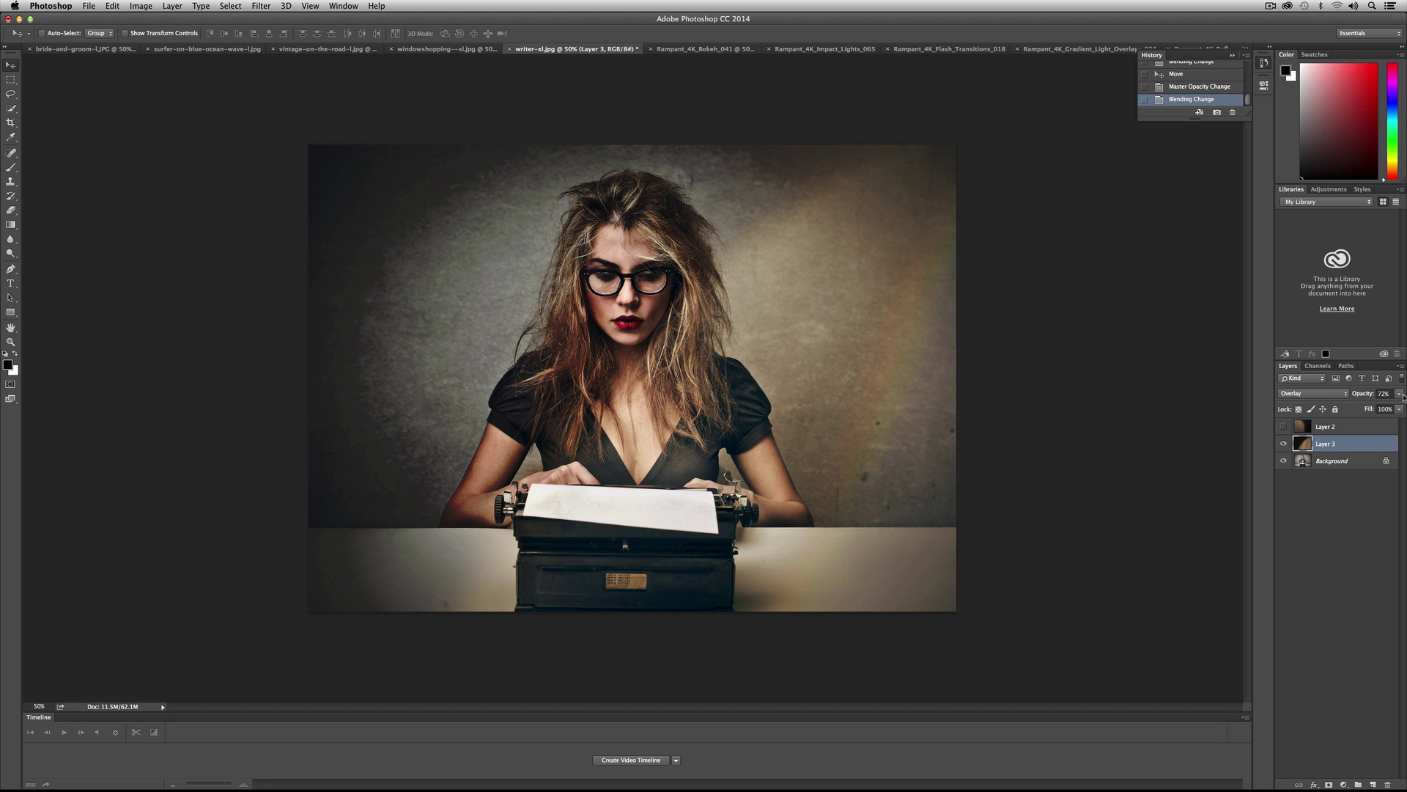
{"action": "left_click", "coordinate": [1398, 393]}
{"action": "left_click", "coordinate": [1398, 408]}
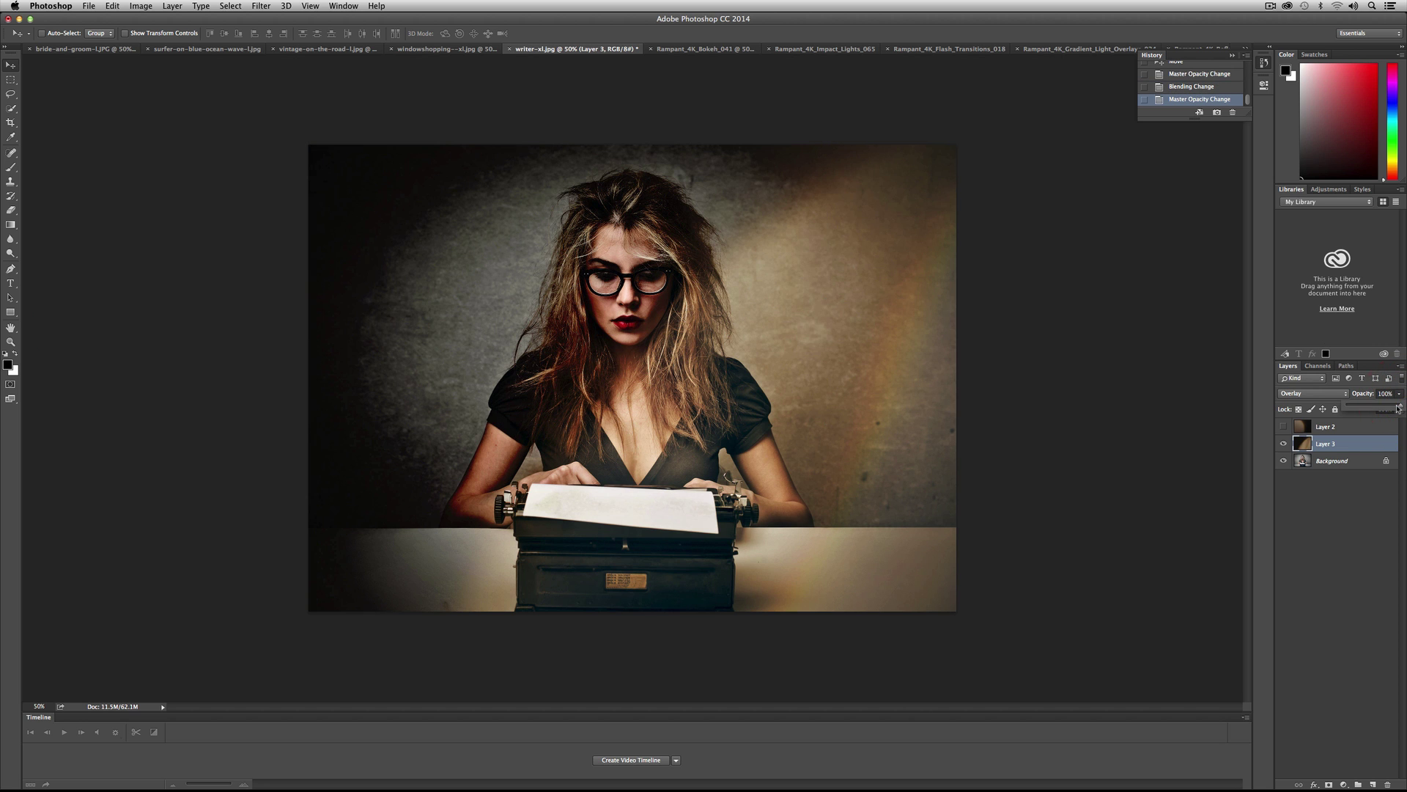
{"action": "left_click", "coordinate": [1310, 394]}
{"action": "left_click", "coordinate": [1299, 354]}
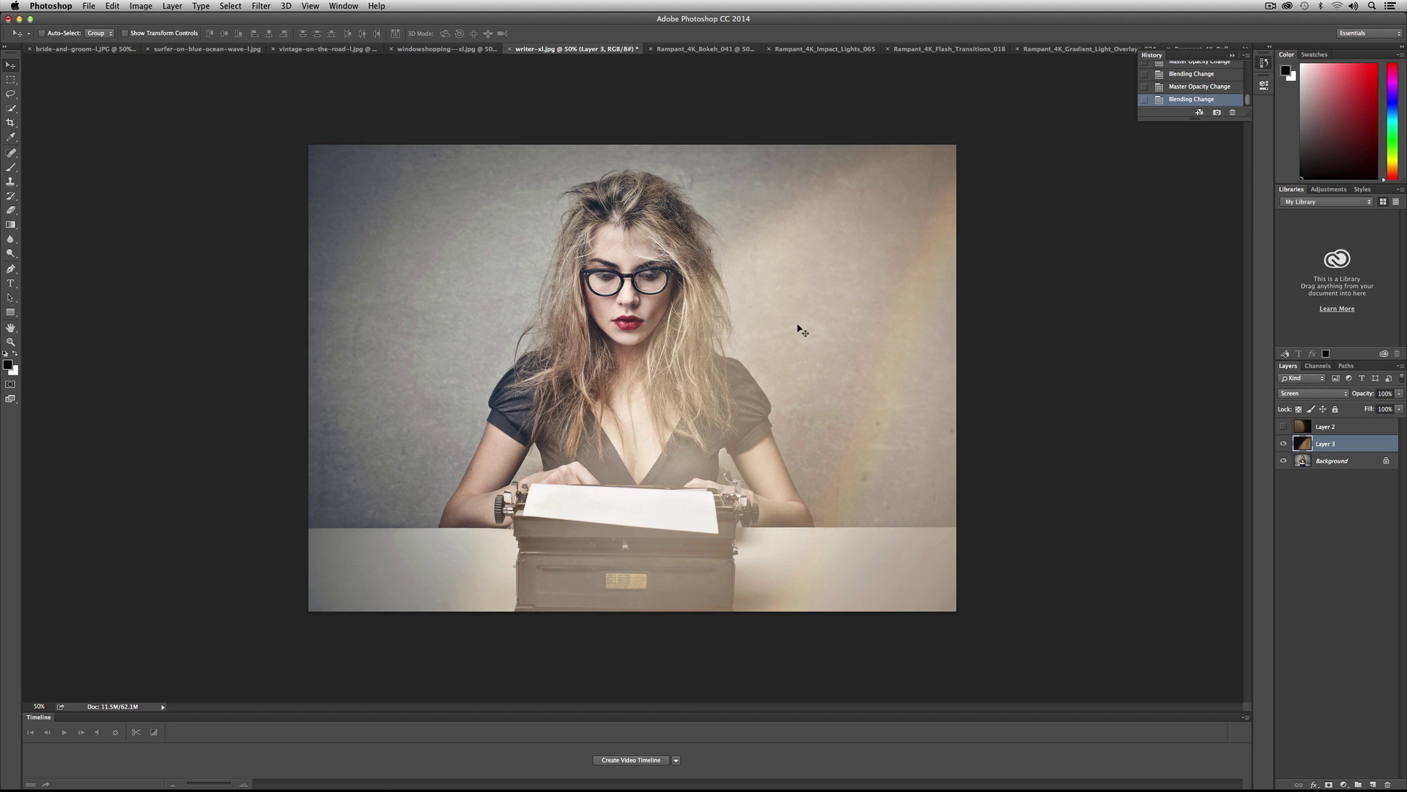
{"action": "key", "text": "super+t"}
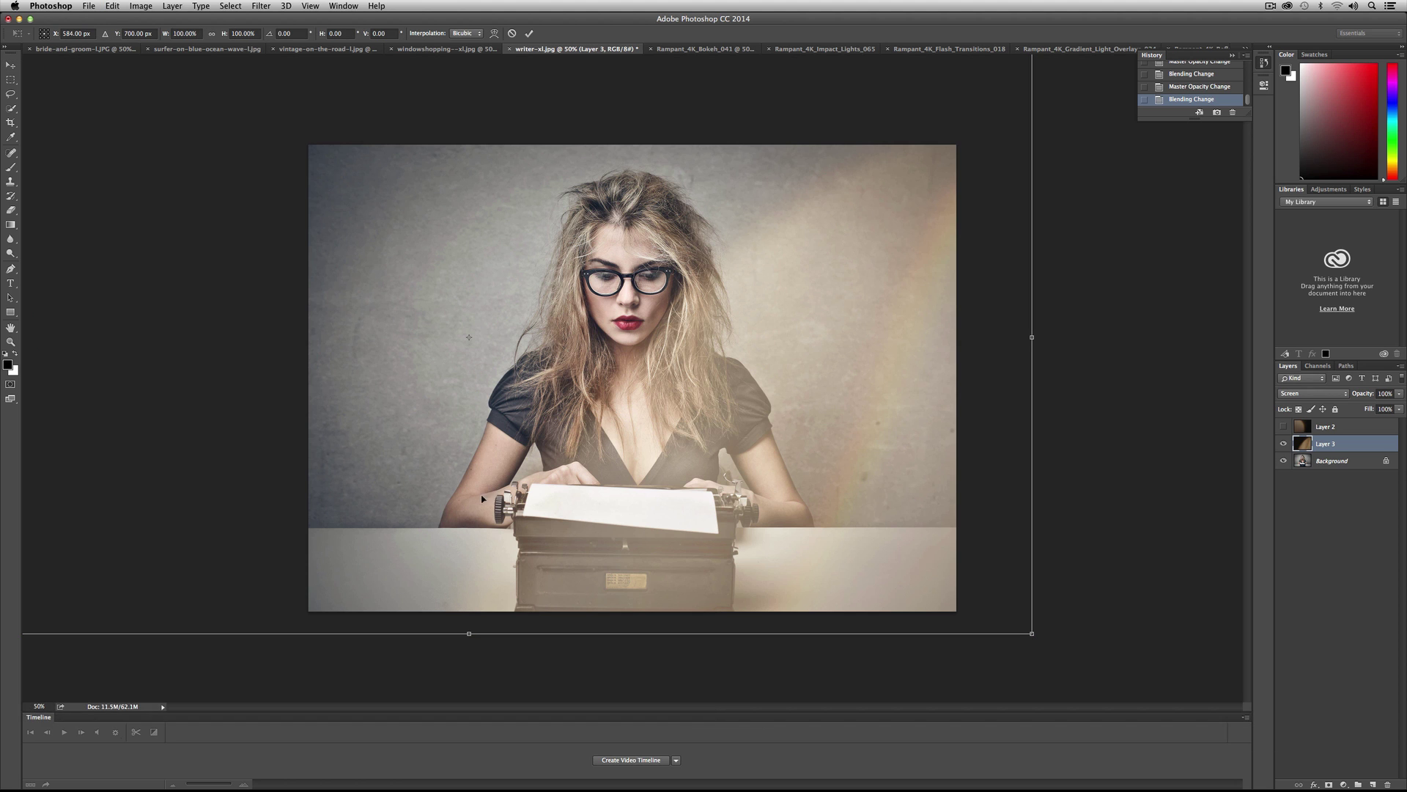
- Rotate the flare layer to about -60° and shift it left, committing the transform
{"action": "key", "text": "Escape"}
{"action": "left_click", "coordinate": [11, 341]}
{"action": "left_click", "coordinate": [717, 500], "text": "alt"}
{"action": "left_click", "coordinate": [716, 501], "text": "alt"}
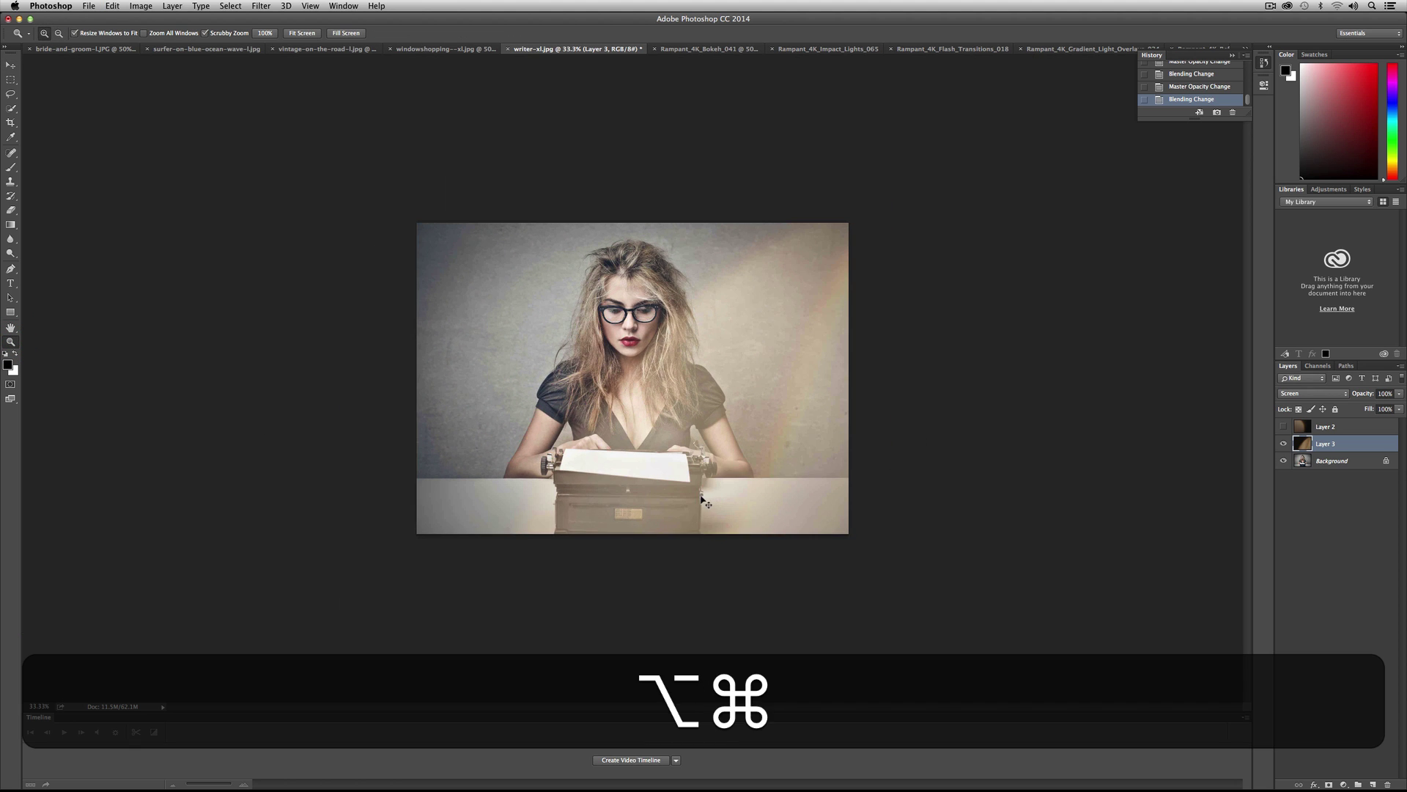
{"action": "key", "text": "alt+super+t"}
{"action": "left_click_drag", "start_coordinate": [922, 583], "coordinate": [619, 489]}
{"action": "key", "text": "Return"}
{"action": "key", "text": "z"}
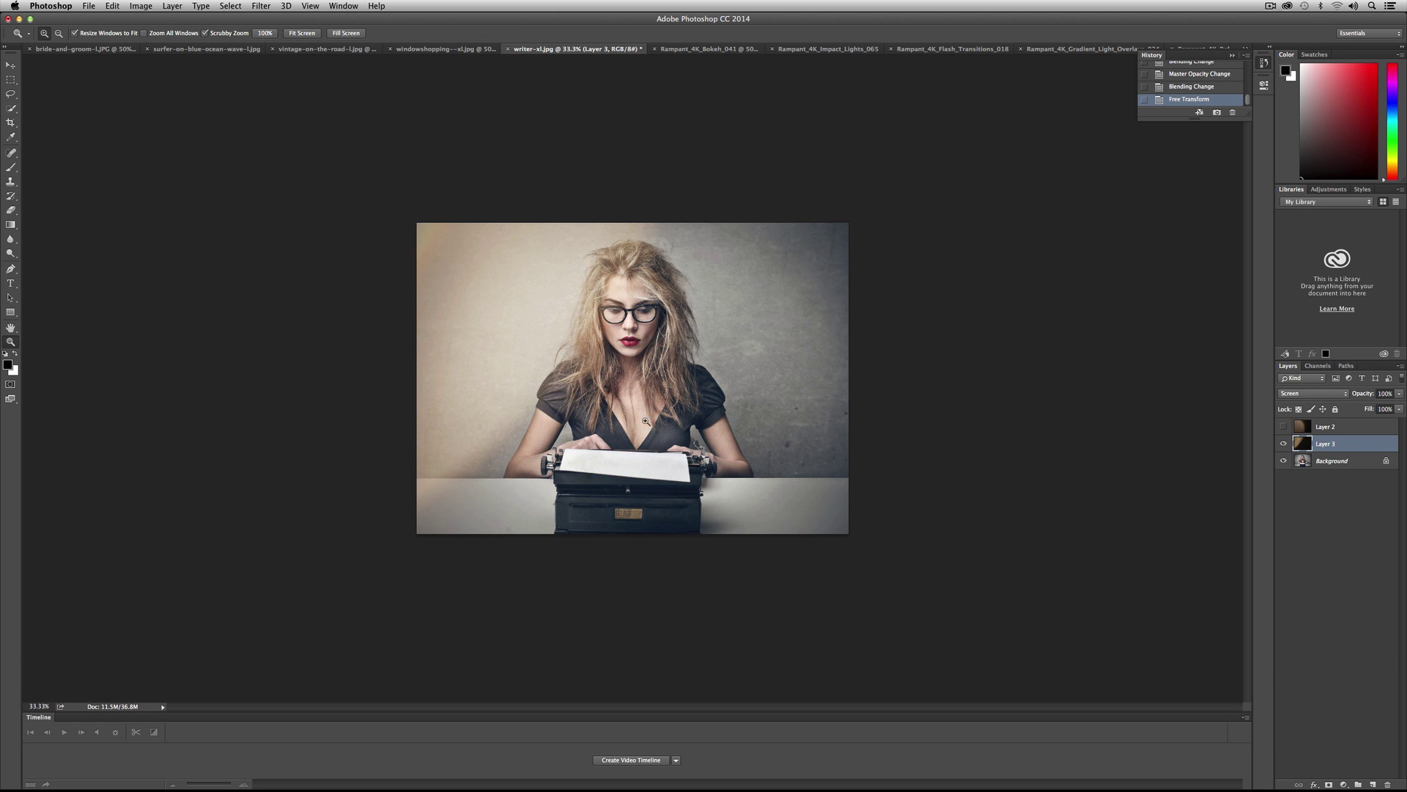
- Test Overlay on the rotated flare, then return it to Screen blending
{"action": "left_click", "coordinate": [611, 382]}
{"action": "left_click", "coordinate": [611, 382]}
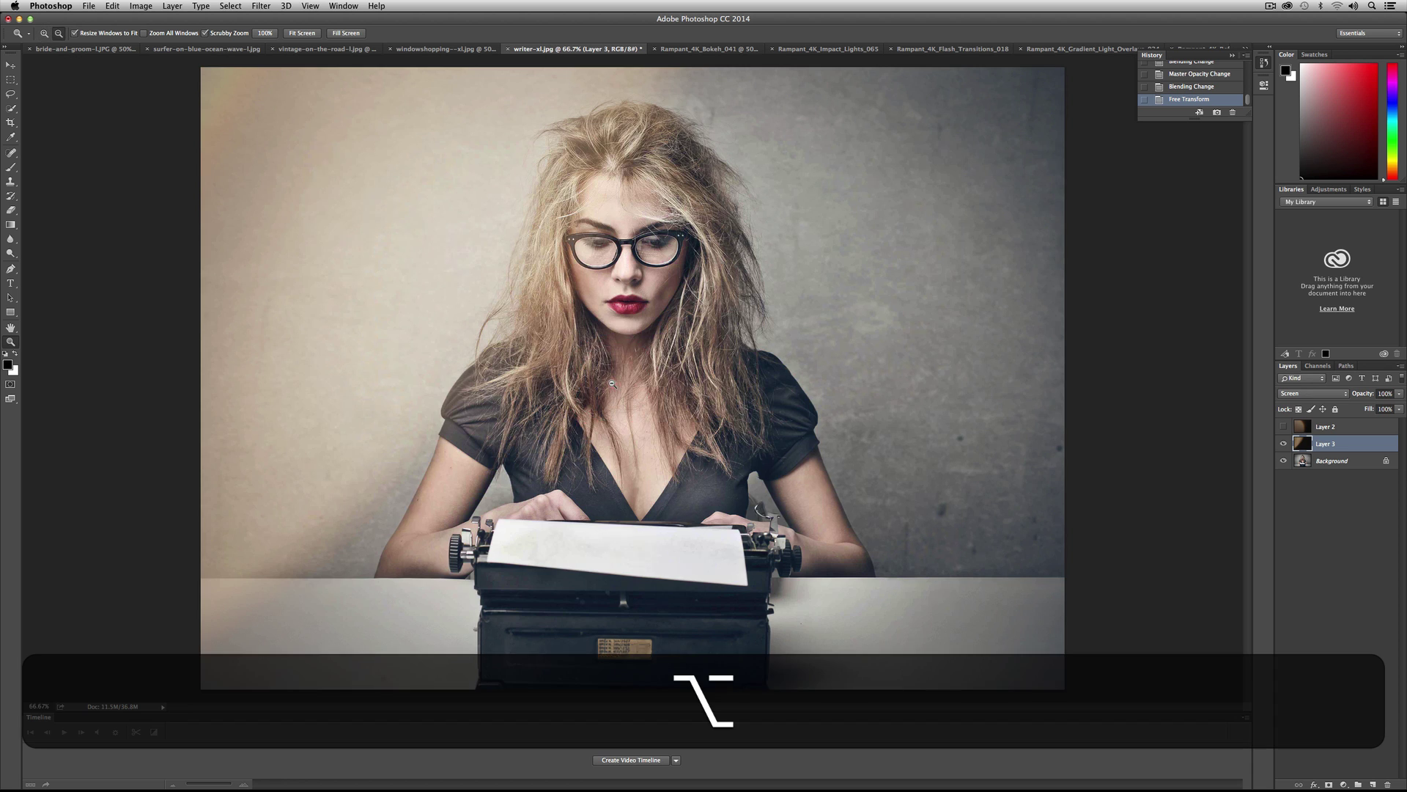
{"action": "left_click", "coordinate": [612, 383], "text": "alt"}
{"action": "left_click", "coordinate": [1312, 393]}
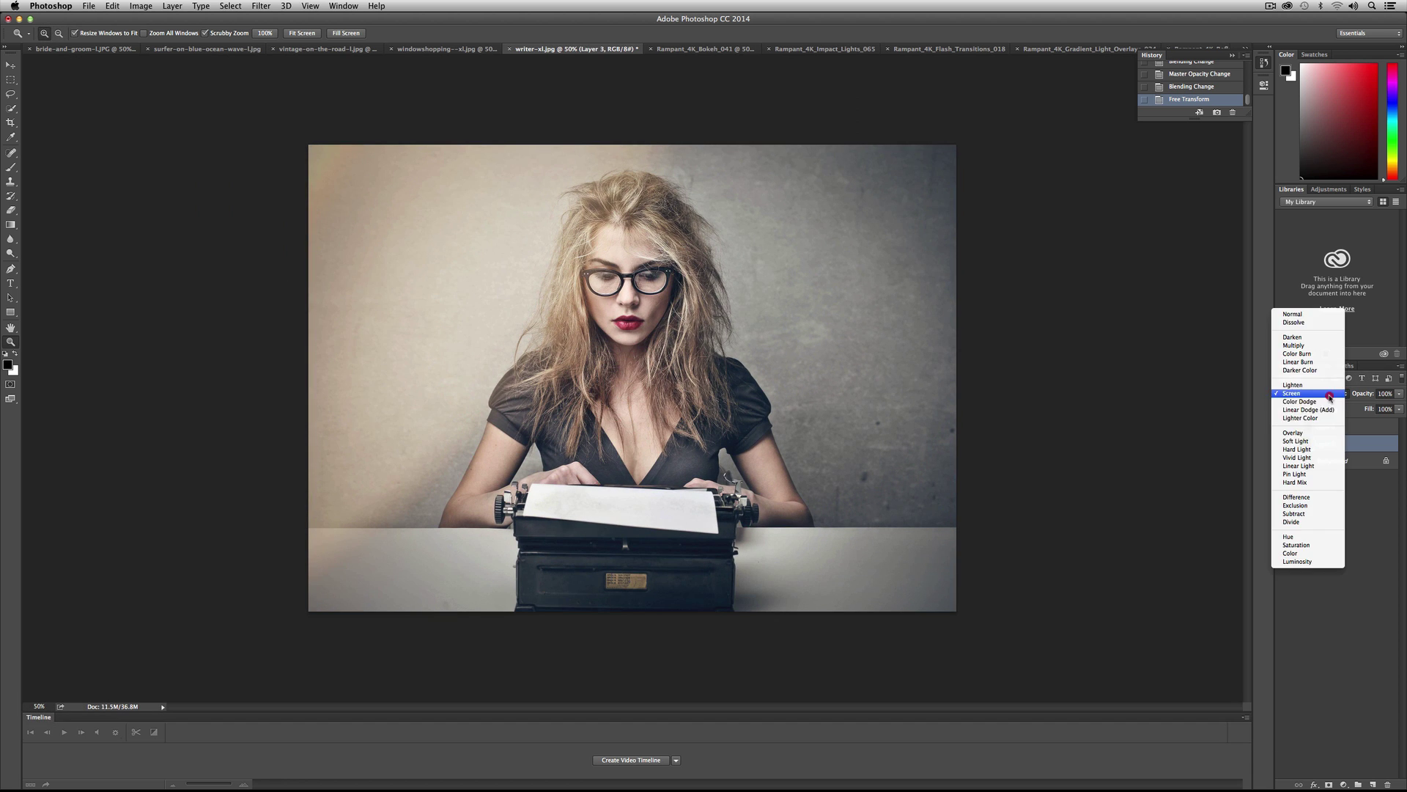
{"action": "left_click", "coordinate": [1303, 436]}
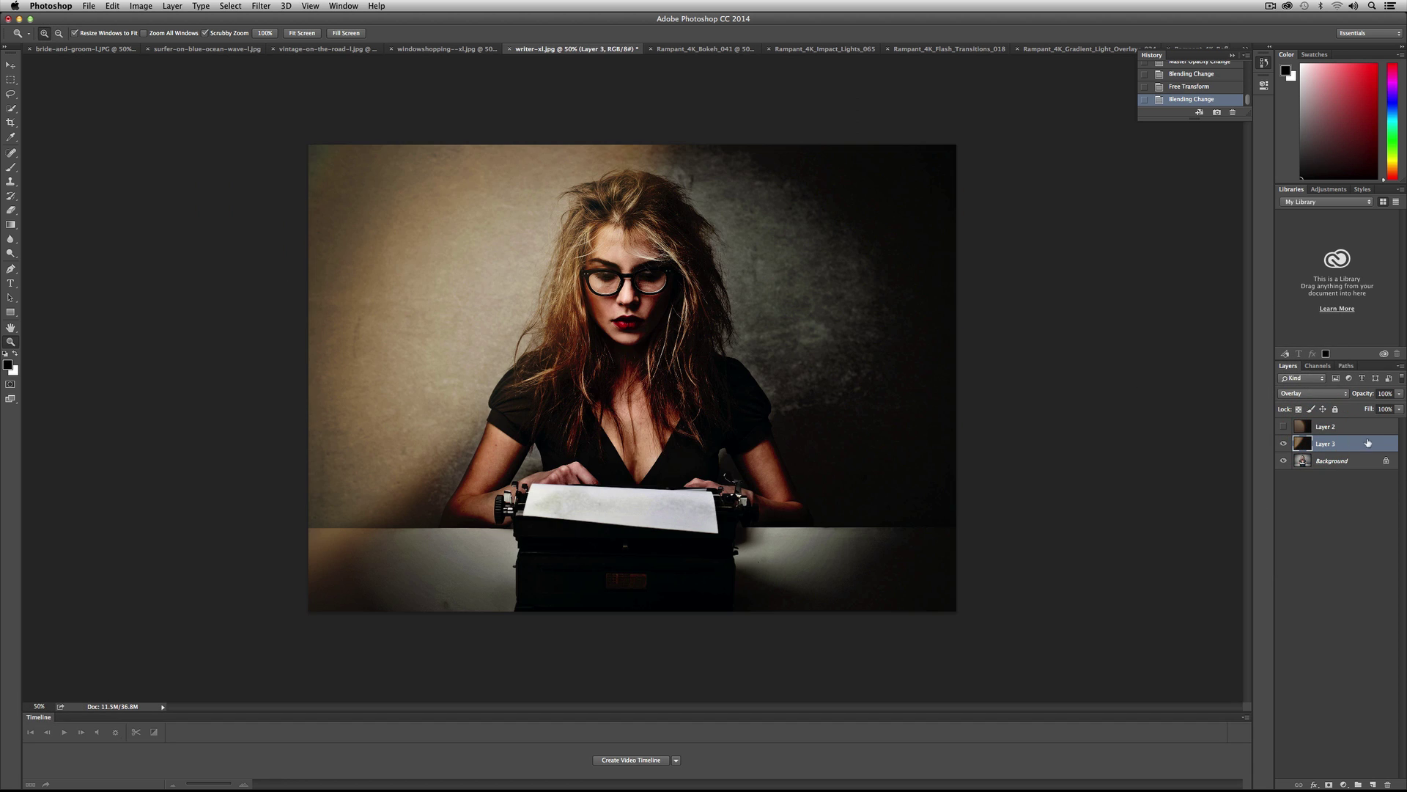
{"action": "left_click", "coordinate": [1305, 393]}
{"action": "left_click", "coordinate": [1304, 351]}
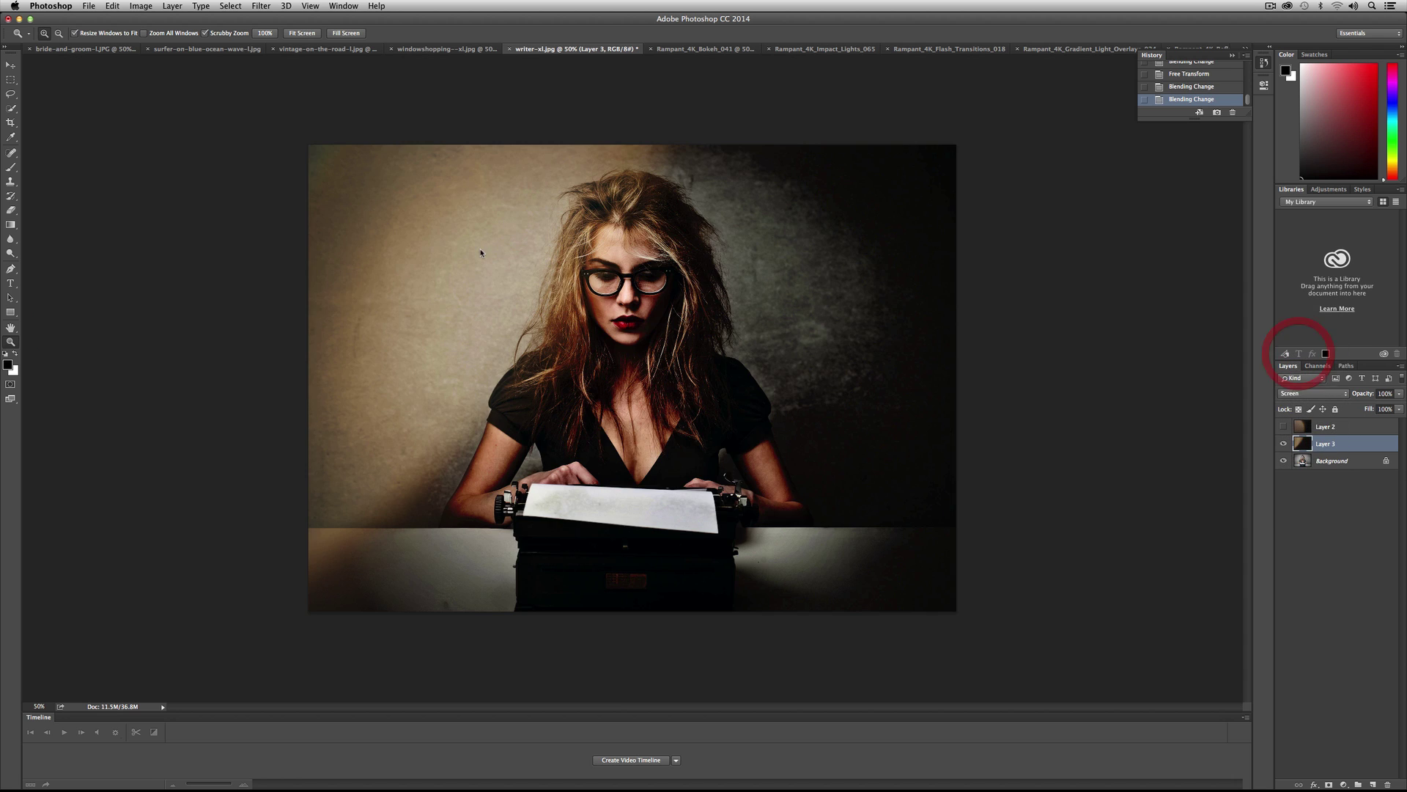
{"action": "left_click", "coordinate": [656, 355]}
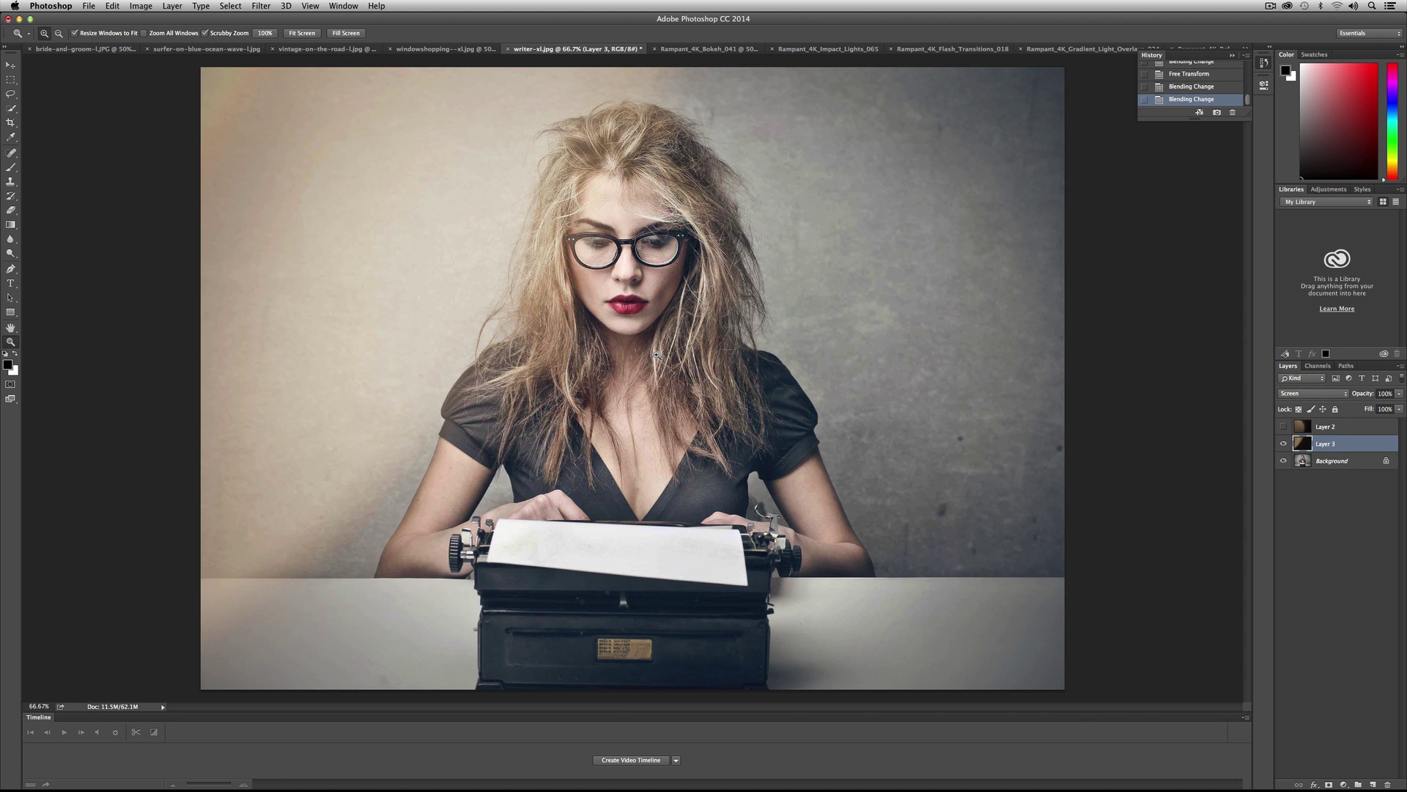